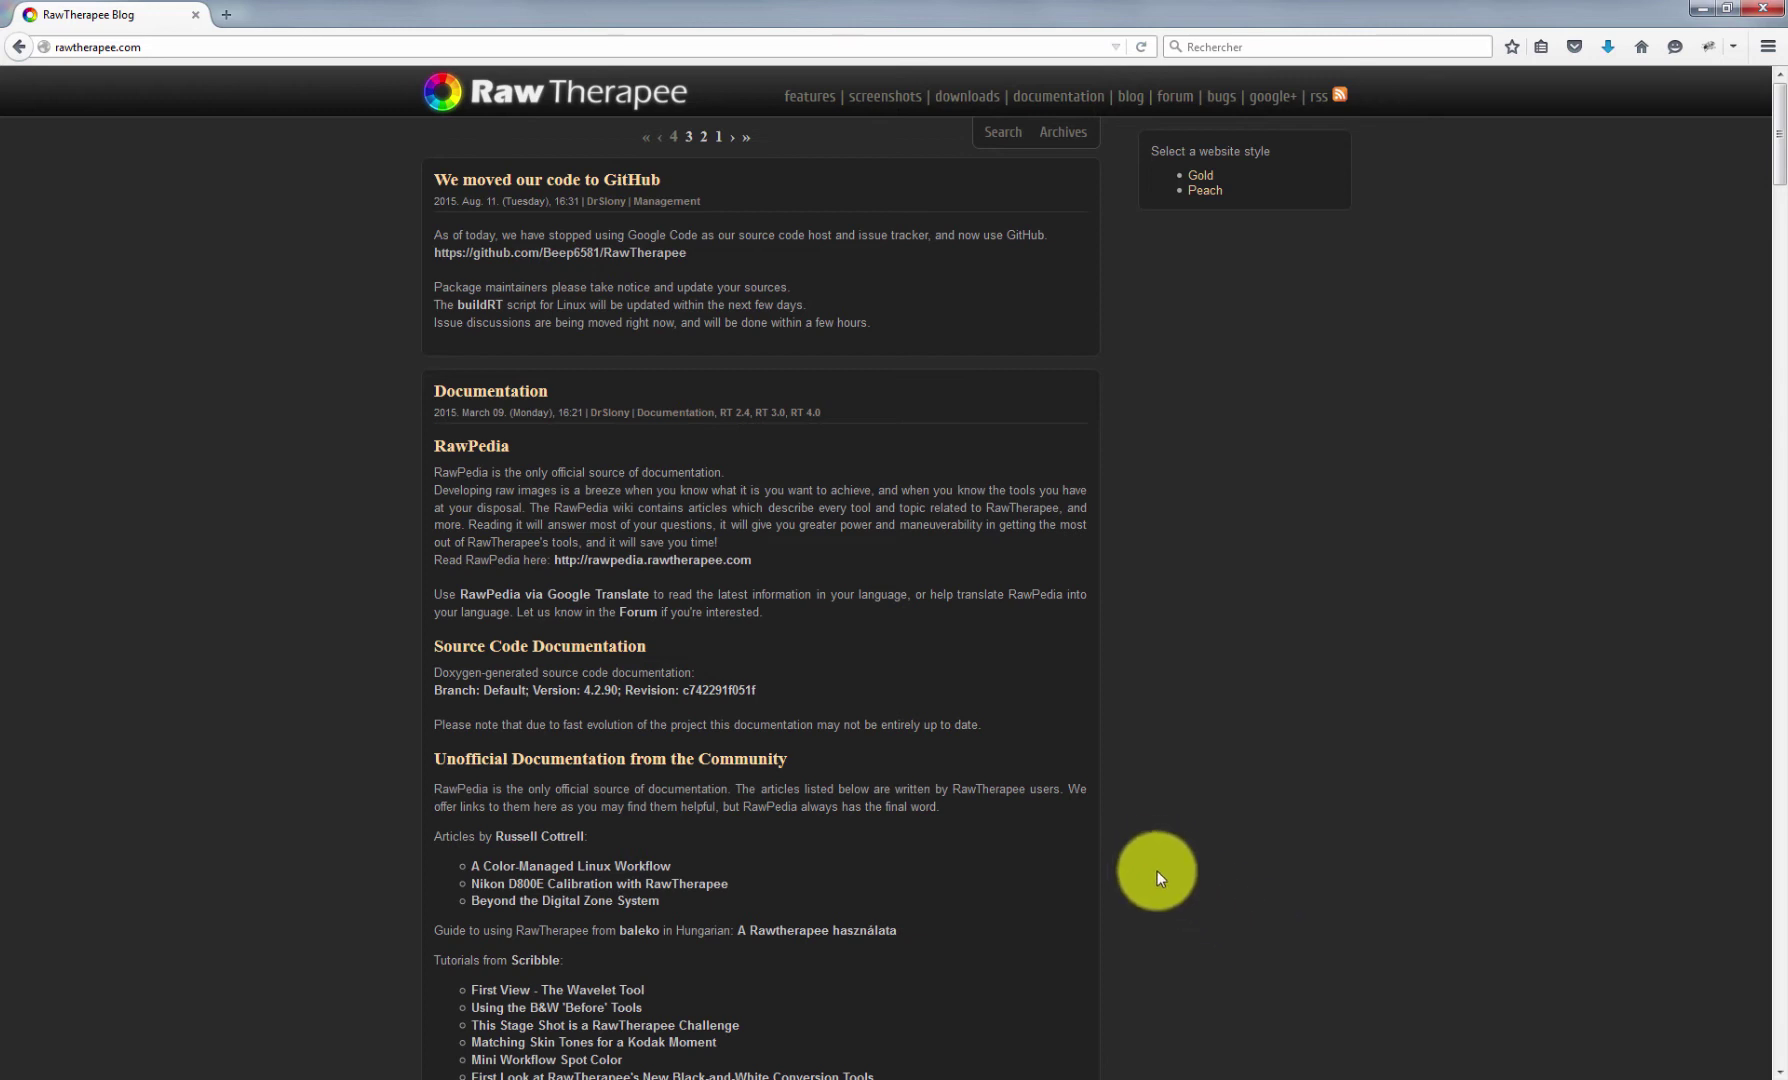
Open the downloads page of the RawTherapee website and filter the builds to the Windows Vista/7/8 platform
{"action": "left_click_drag", "start_coordinate": [162, 52], "coordinate": [24, 40]}
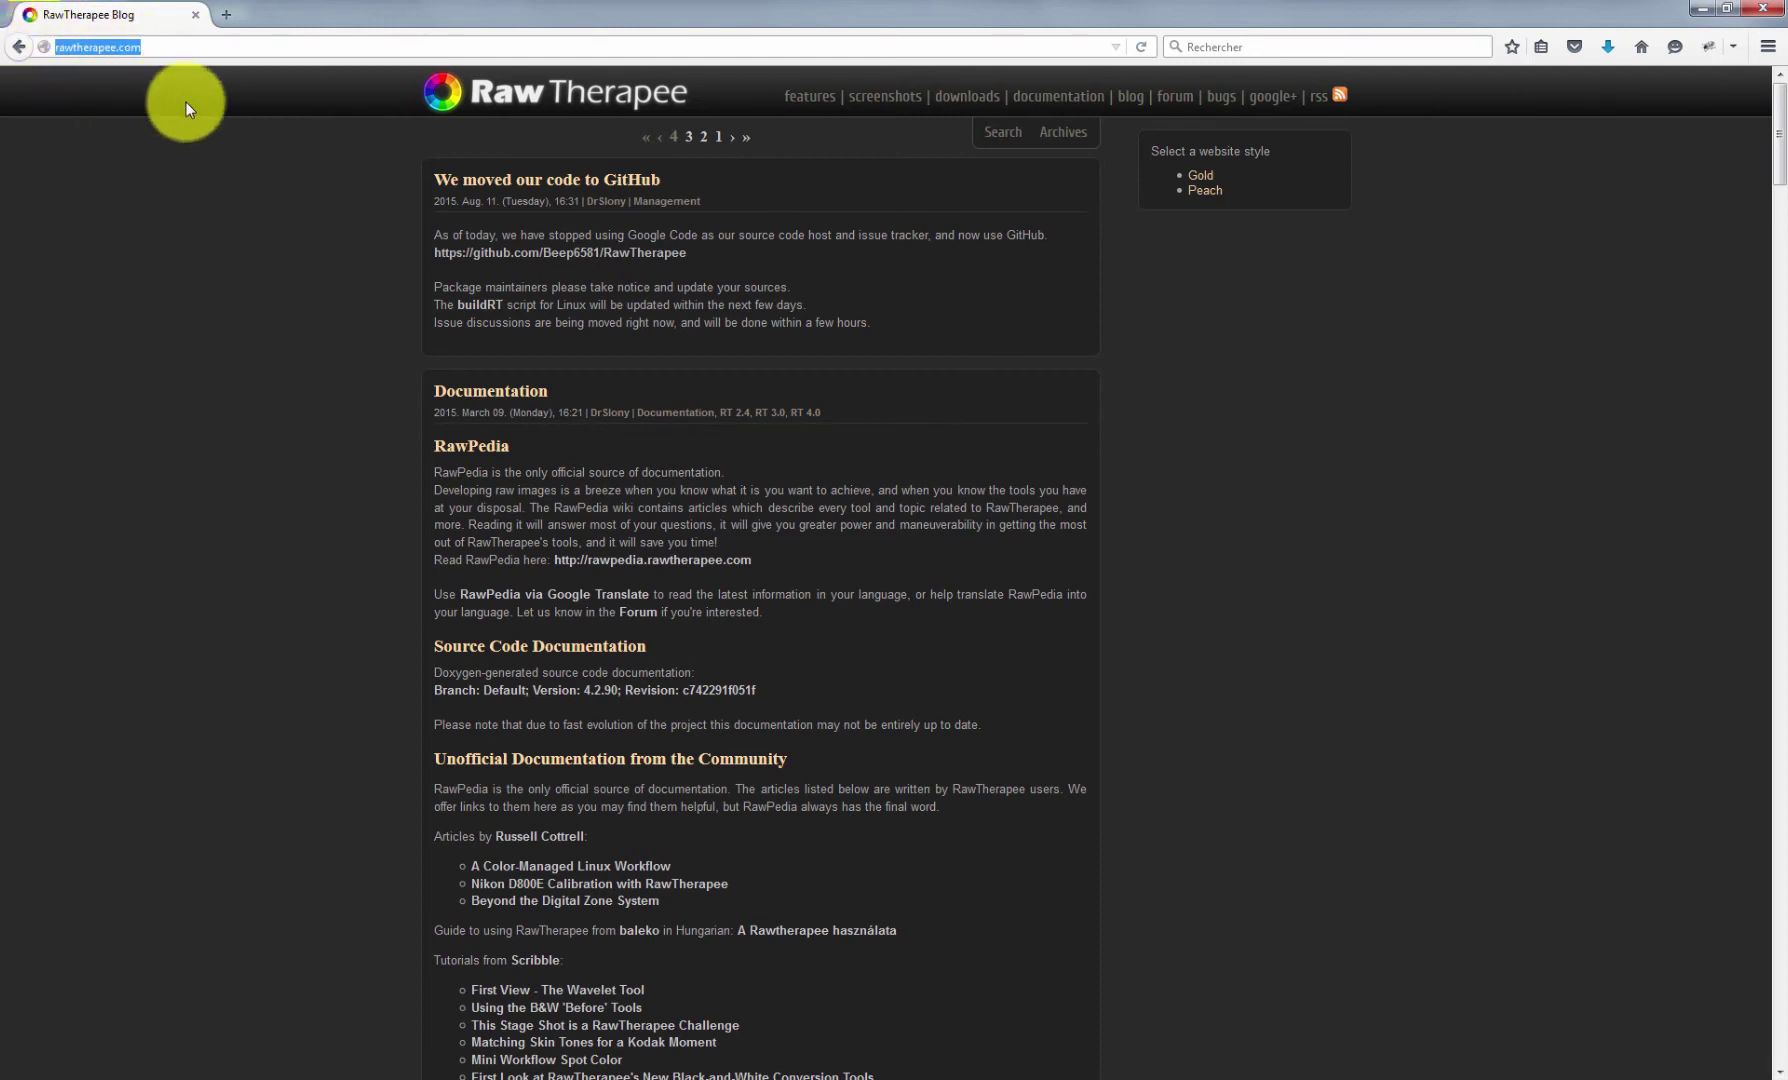
{"action": "left_click", "coordinate": [970, 104]}
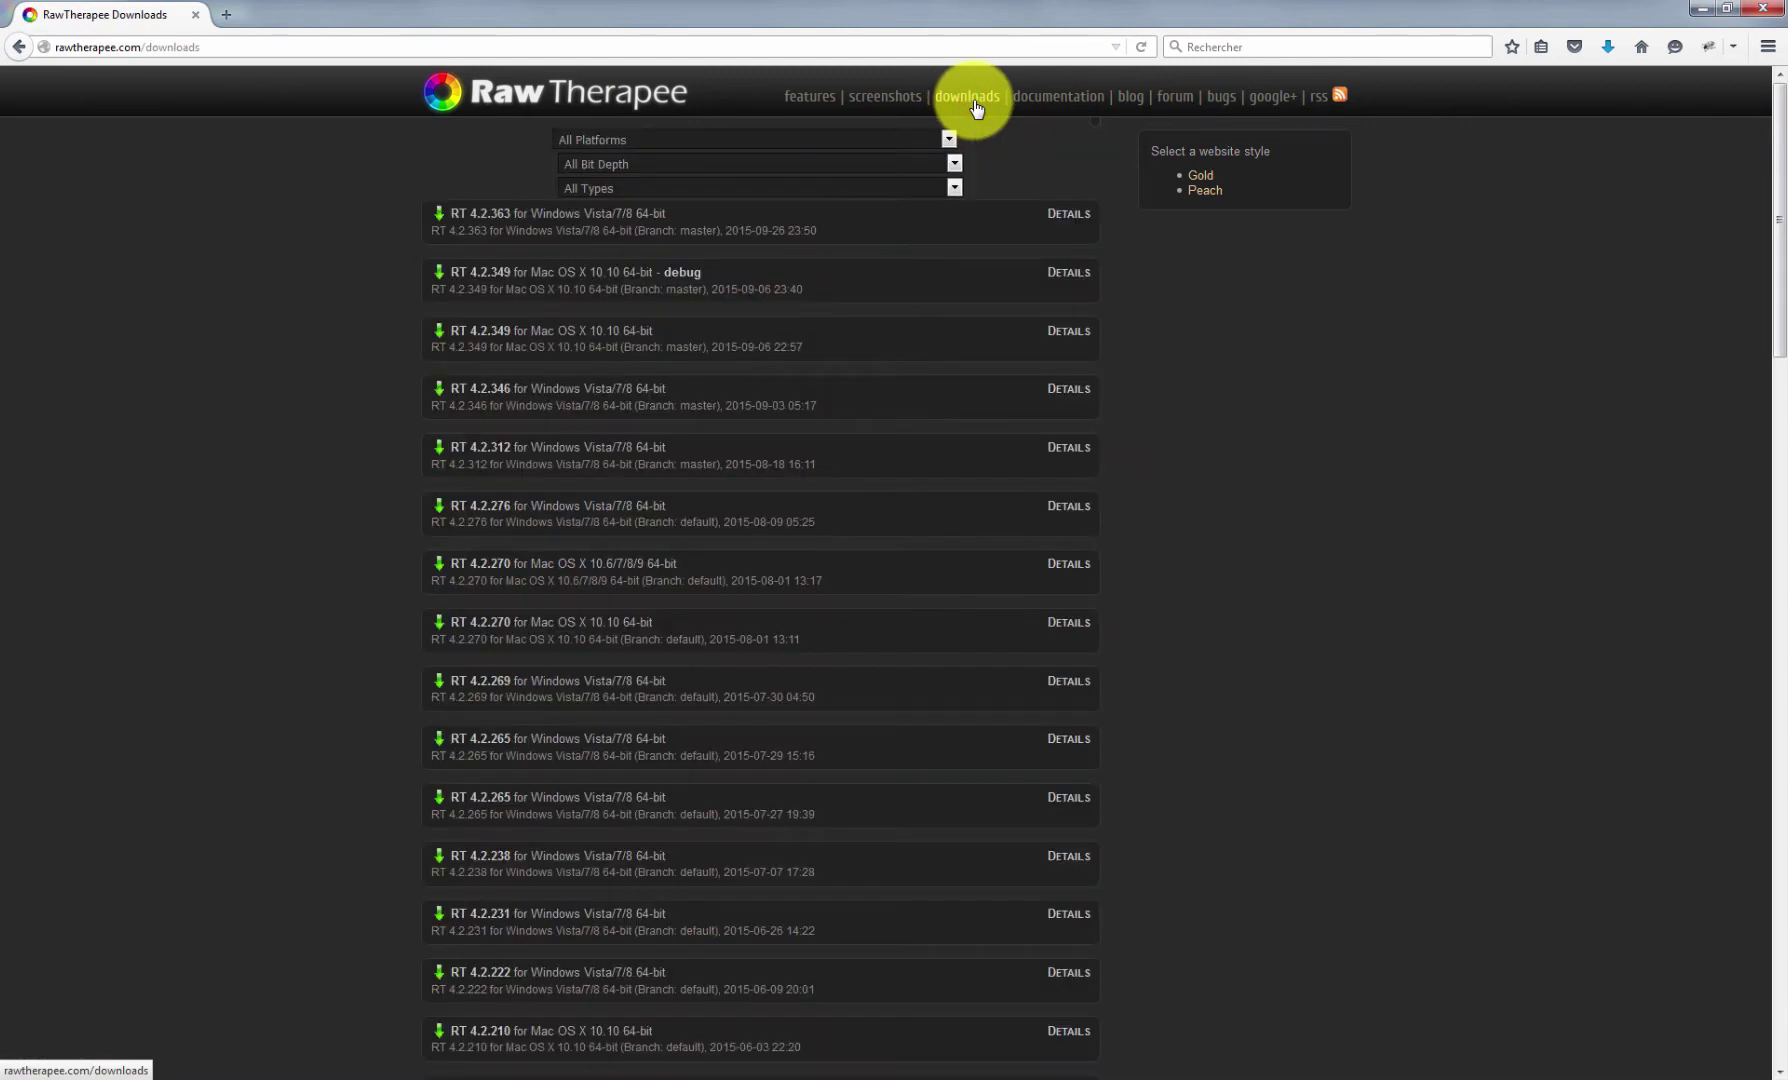
{"action": "left_click", "coordinate": [900, 142]}
{"action": "left_click", "coordinate": [900, 142]}
{"action": "left_click", "coordinate": [900, 140]}
{"action": "scroll", "coordinate": [830, 215], "scroll_direction": "down", "scroll_amount": 5}
{"action": "scroll", "coordinate": [812, 277], "scroll_direction": "down", "scroll_amount": 1}
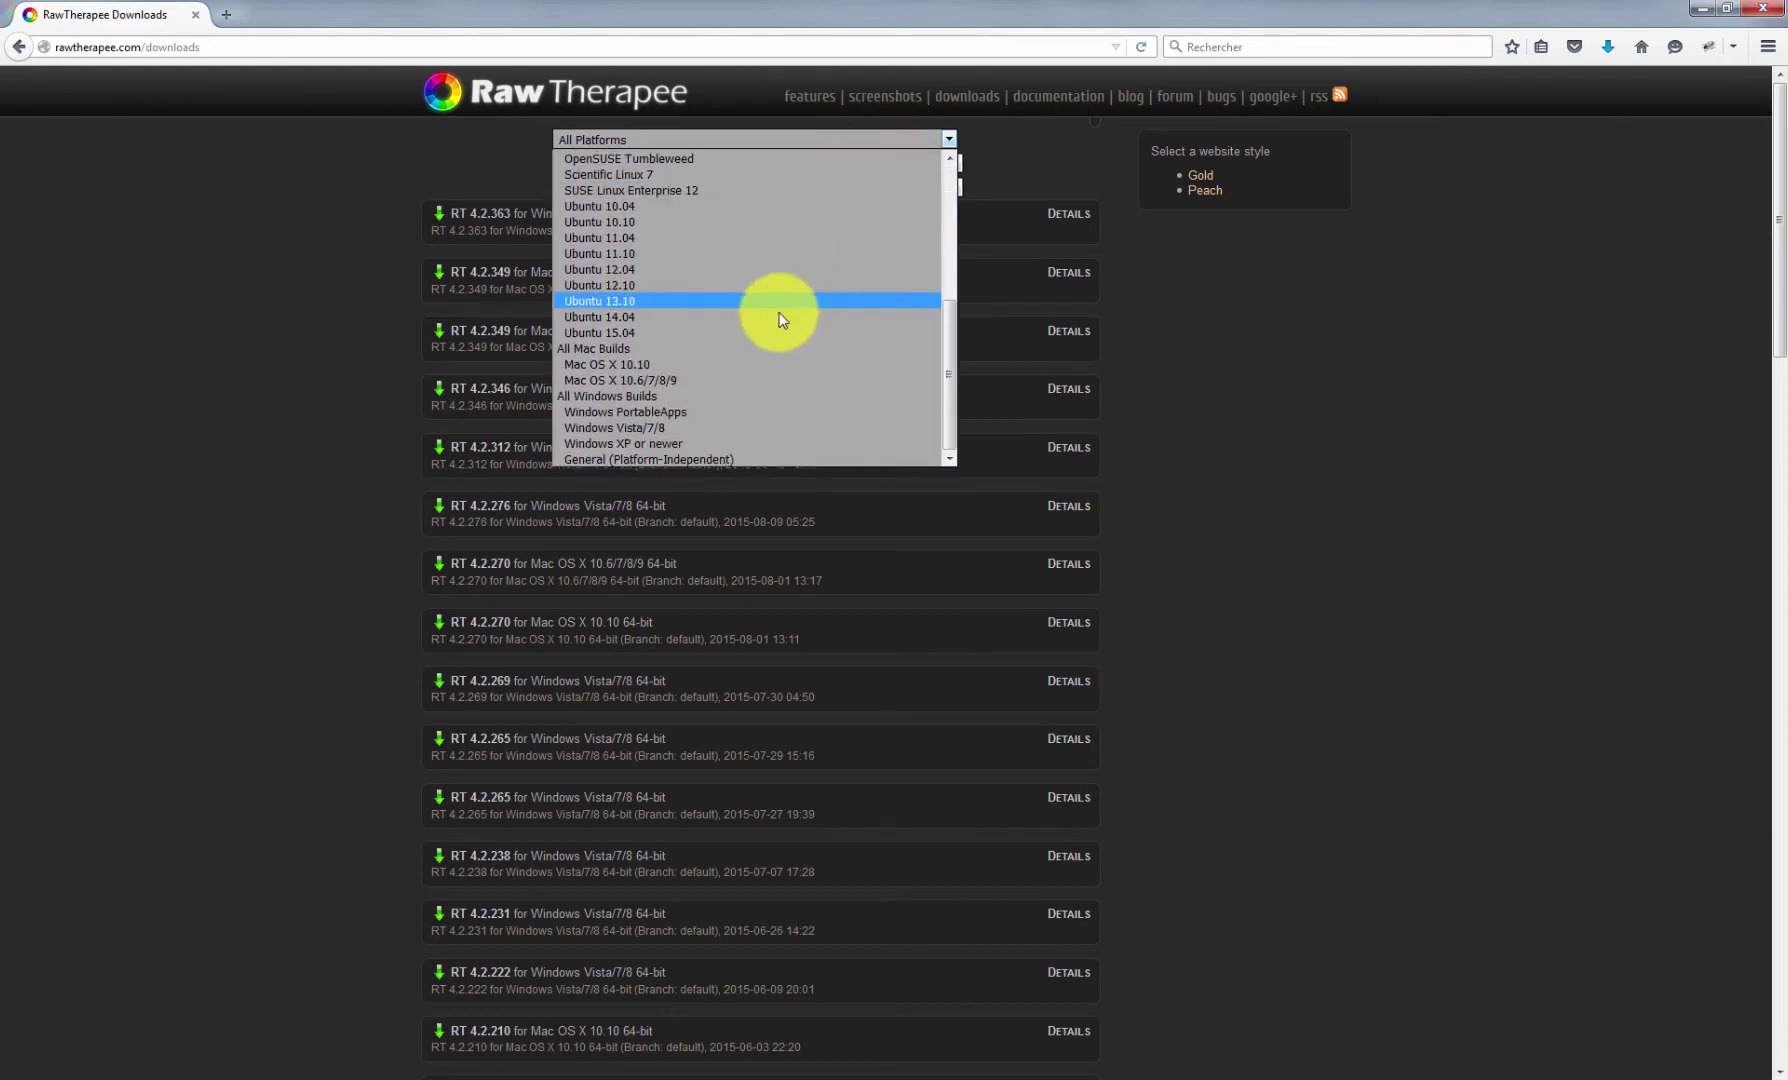
{"action": "left_click", "coordinate": [663, 428]}
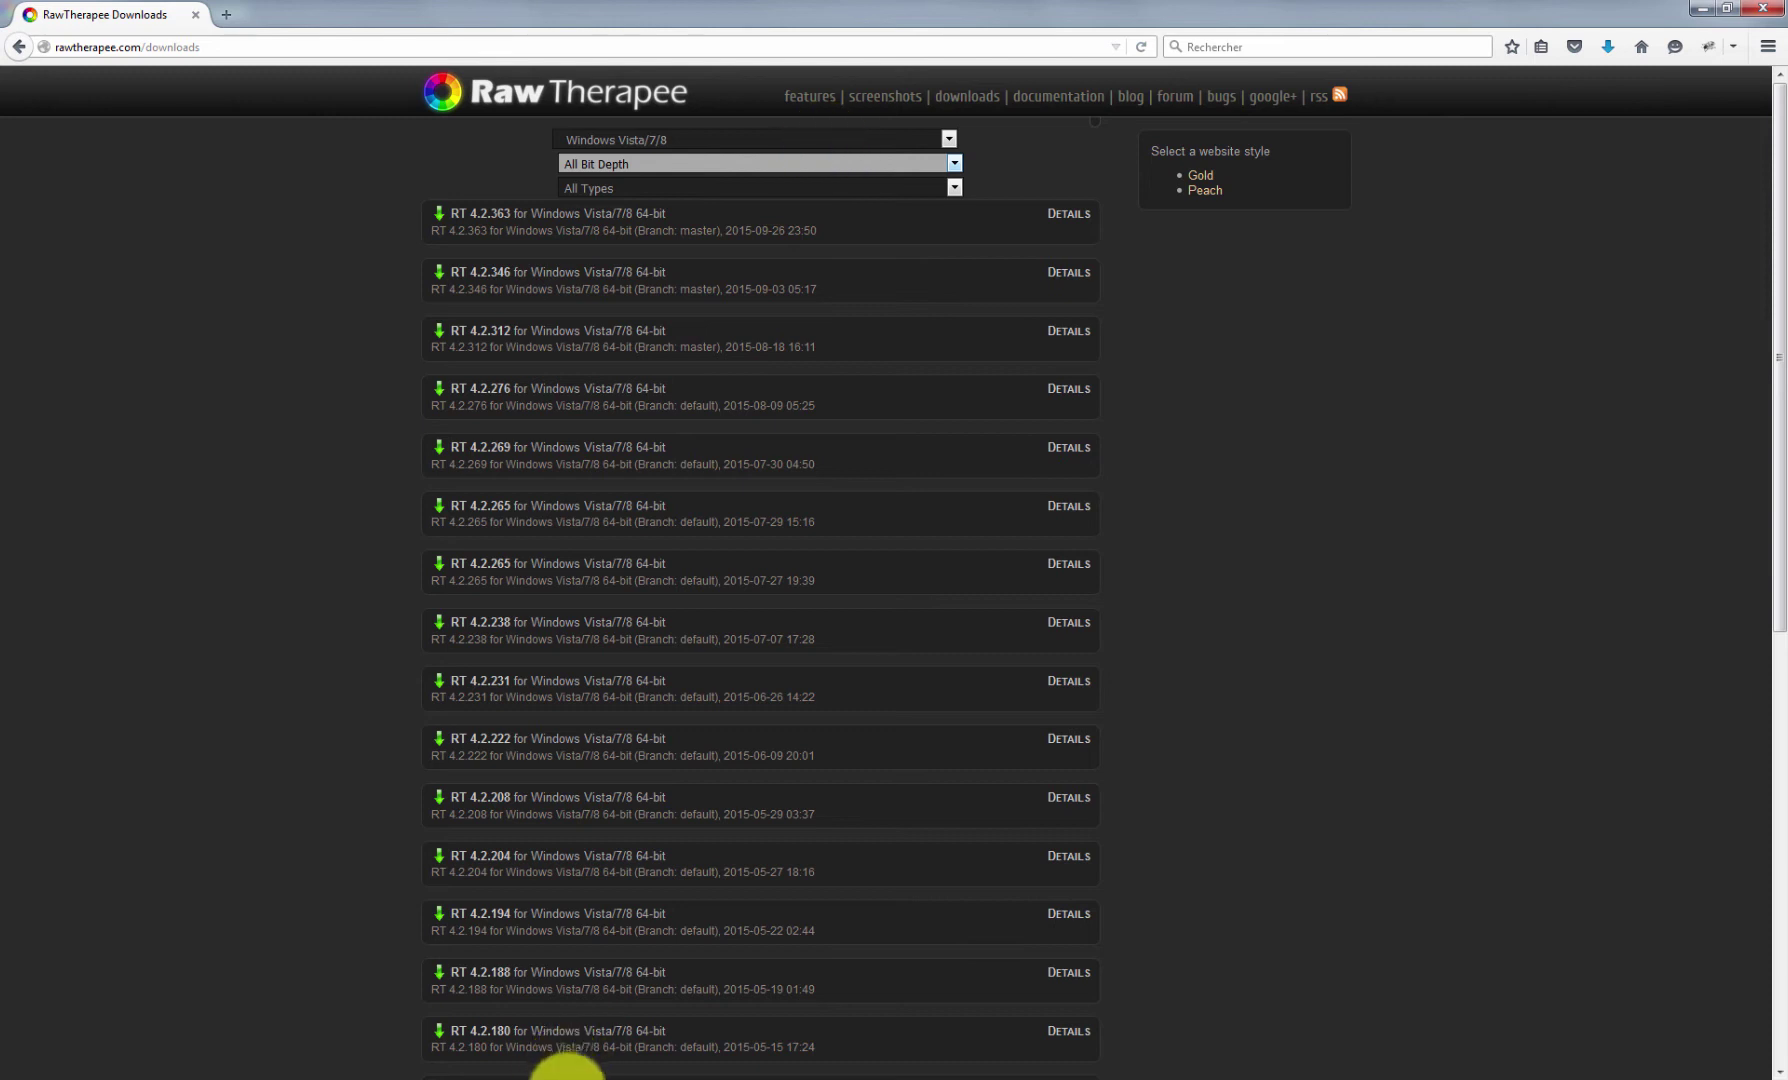
Switch to RawTherapee and open its preferences to the general settings, moving the dialog clear of the thumbnails
{"action": "left_click", "coordinate": [548, 1076]}
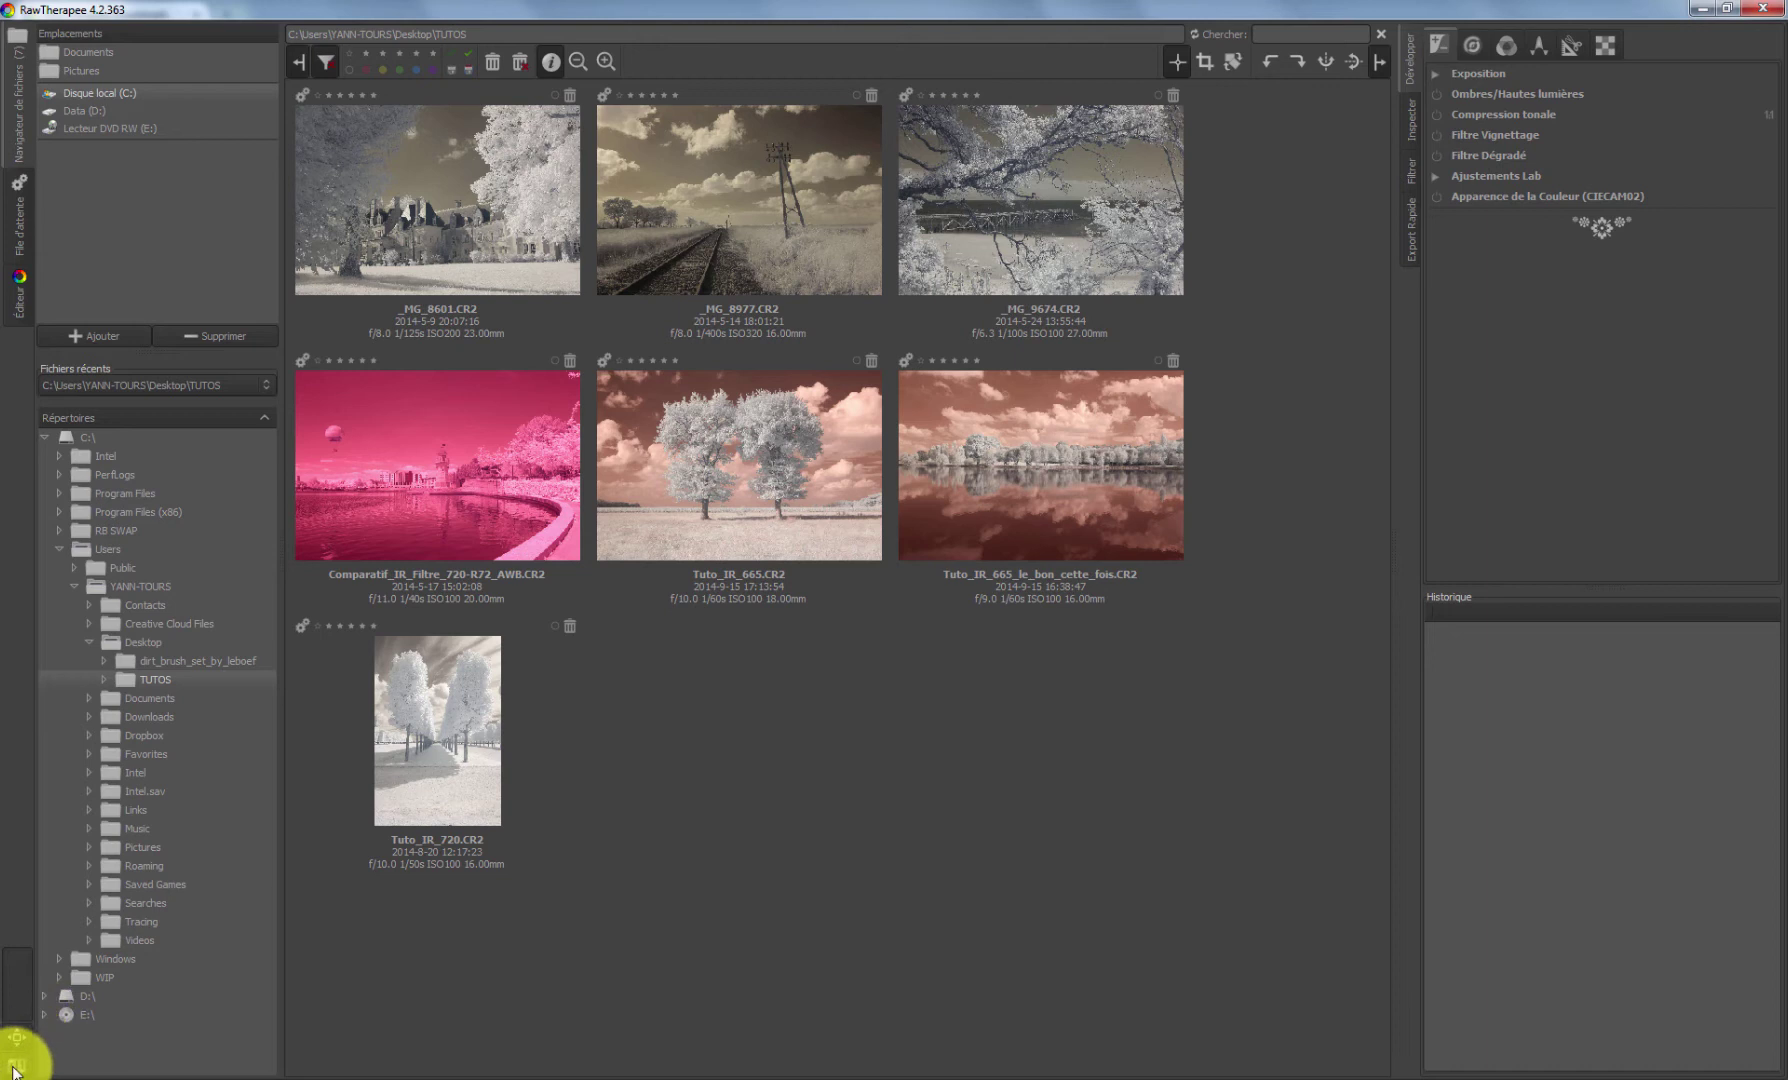
{"action": "left_click", "coordinate": [18, 1066]}
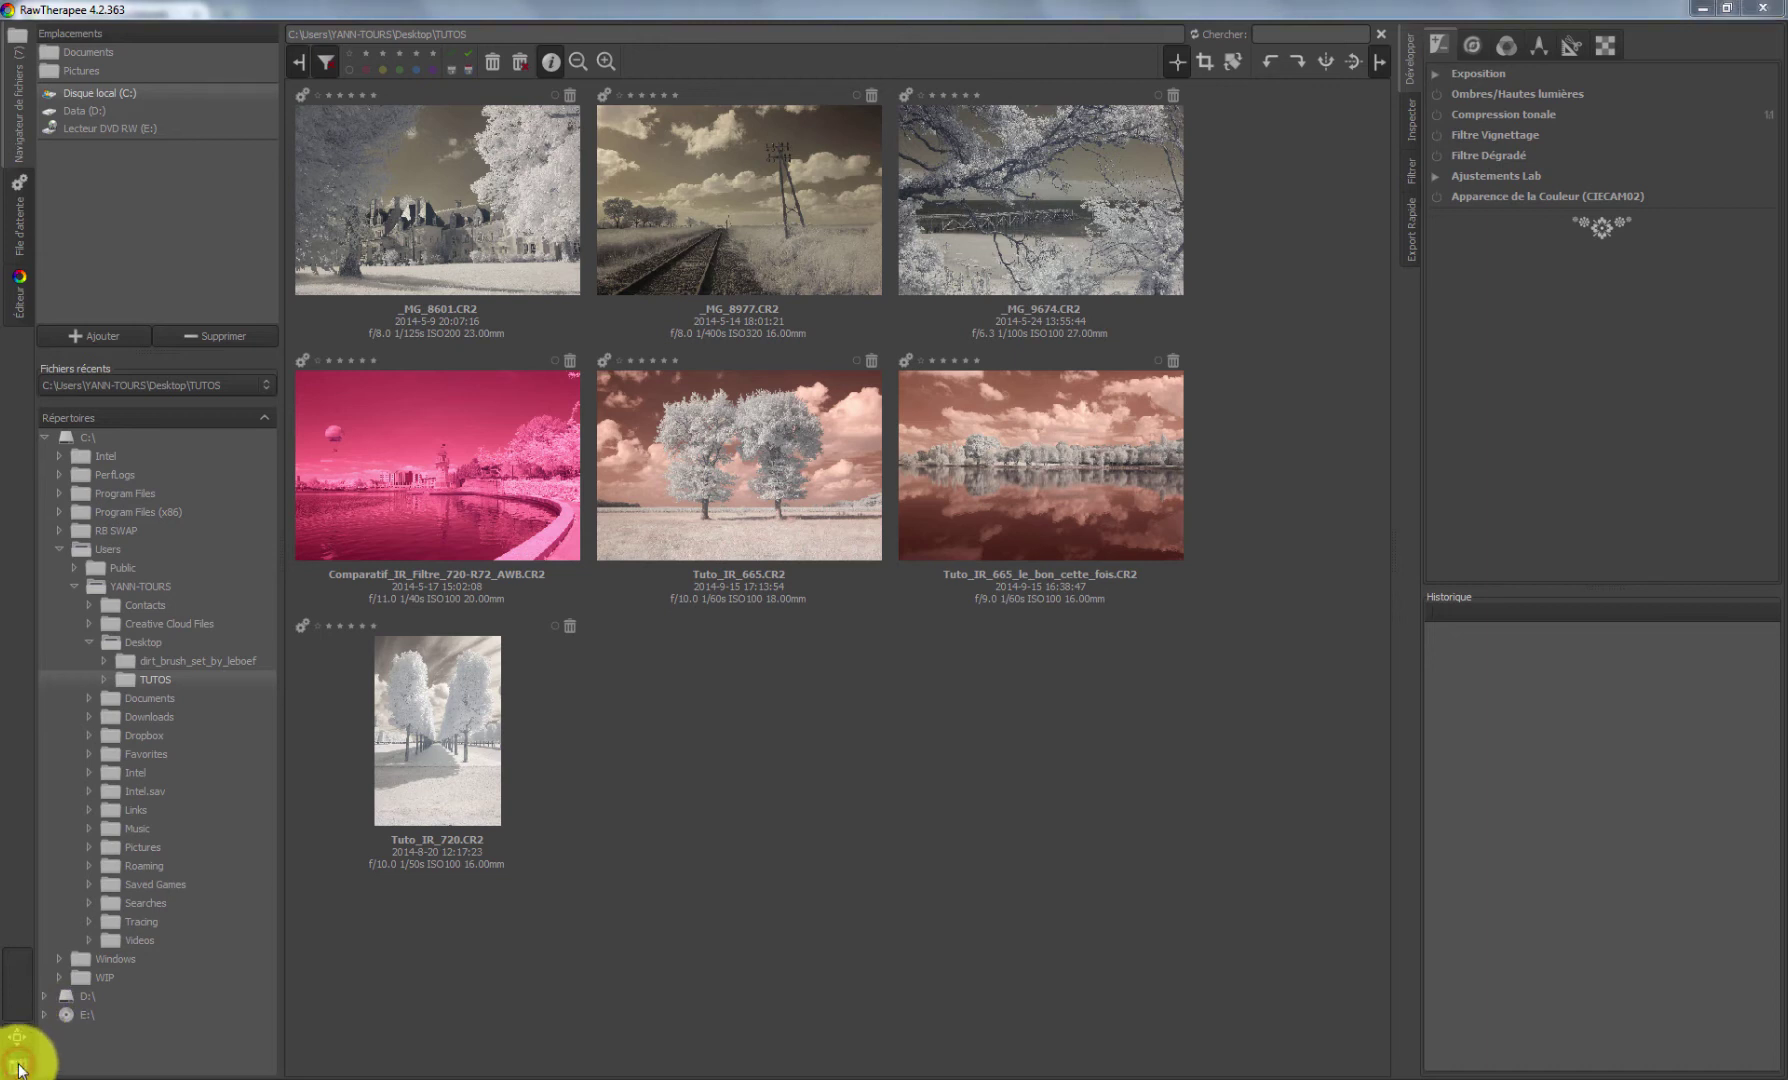
{"action": "left_click_drag", "start_coordinate": [653, 249], "coordinate": [974, 254]}
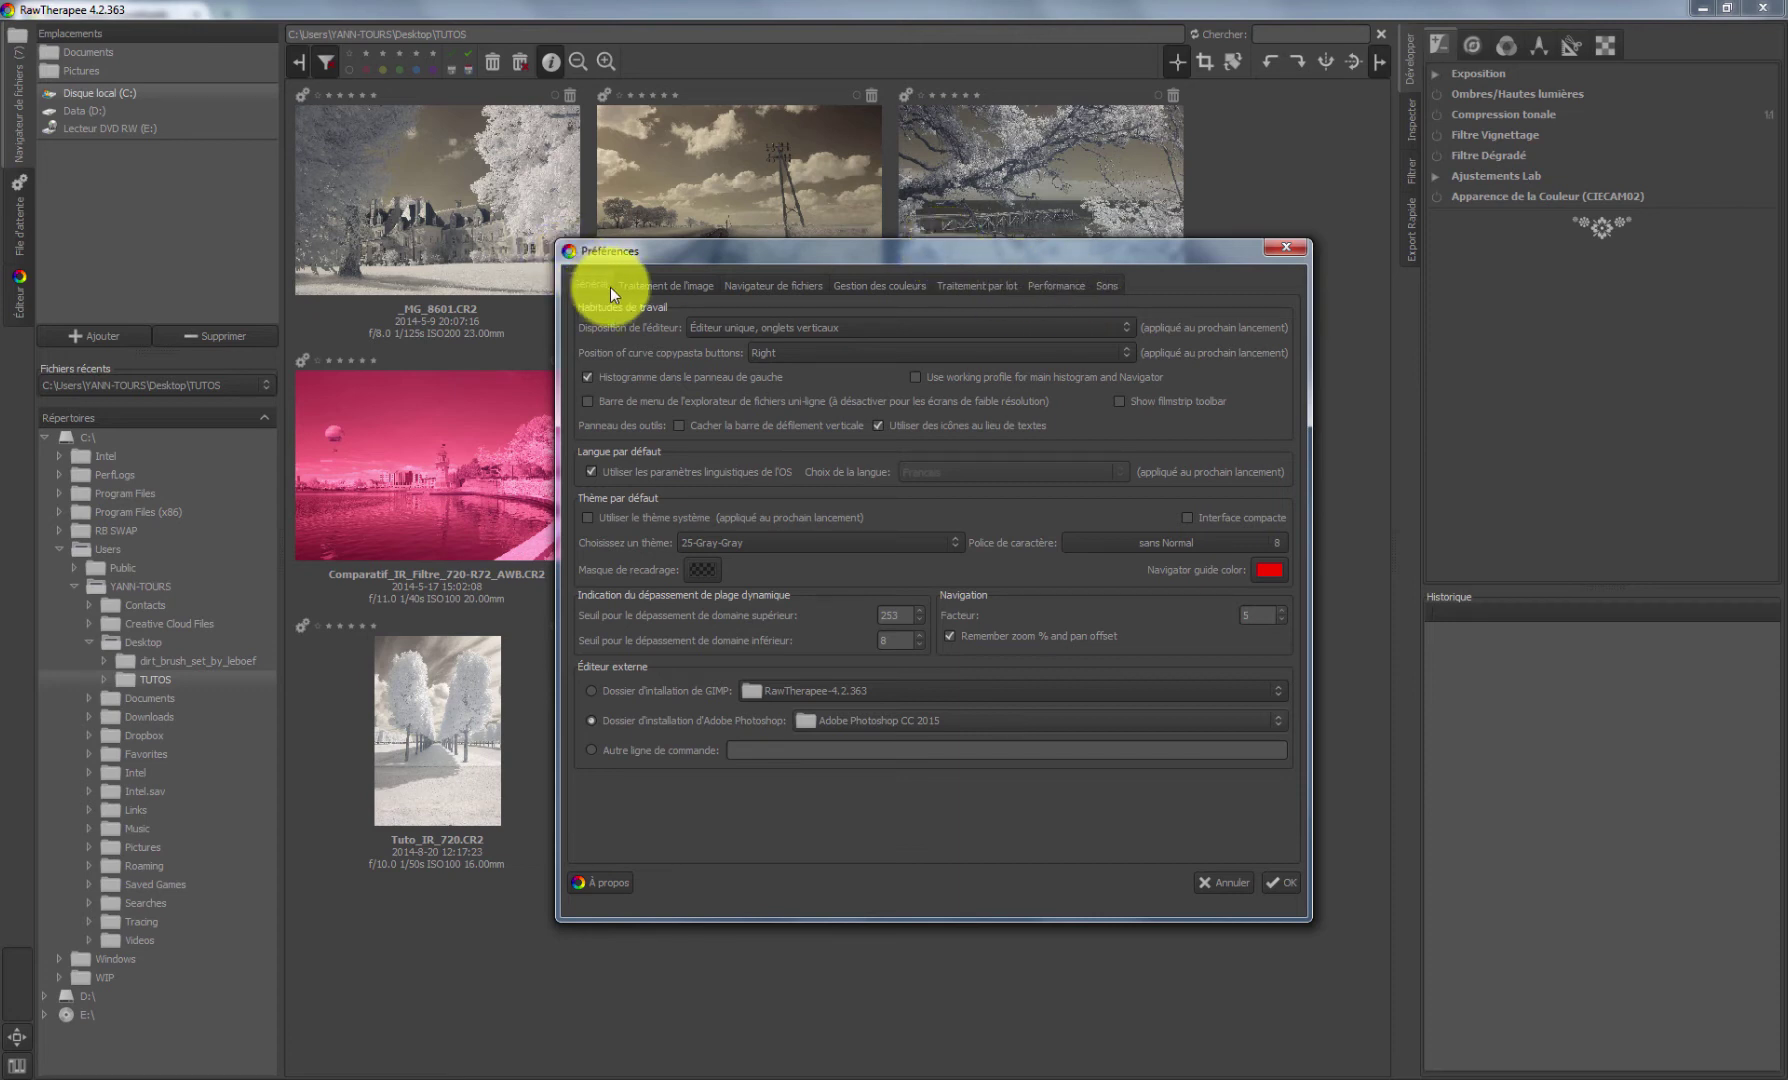
{"action": "left_click_drag", "start_coordinate": [591, 251], "coordinate": [527, 228]}
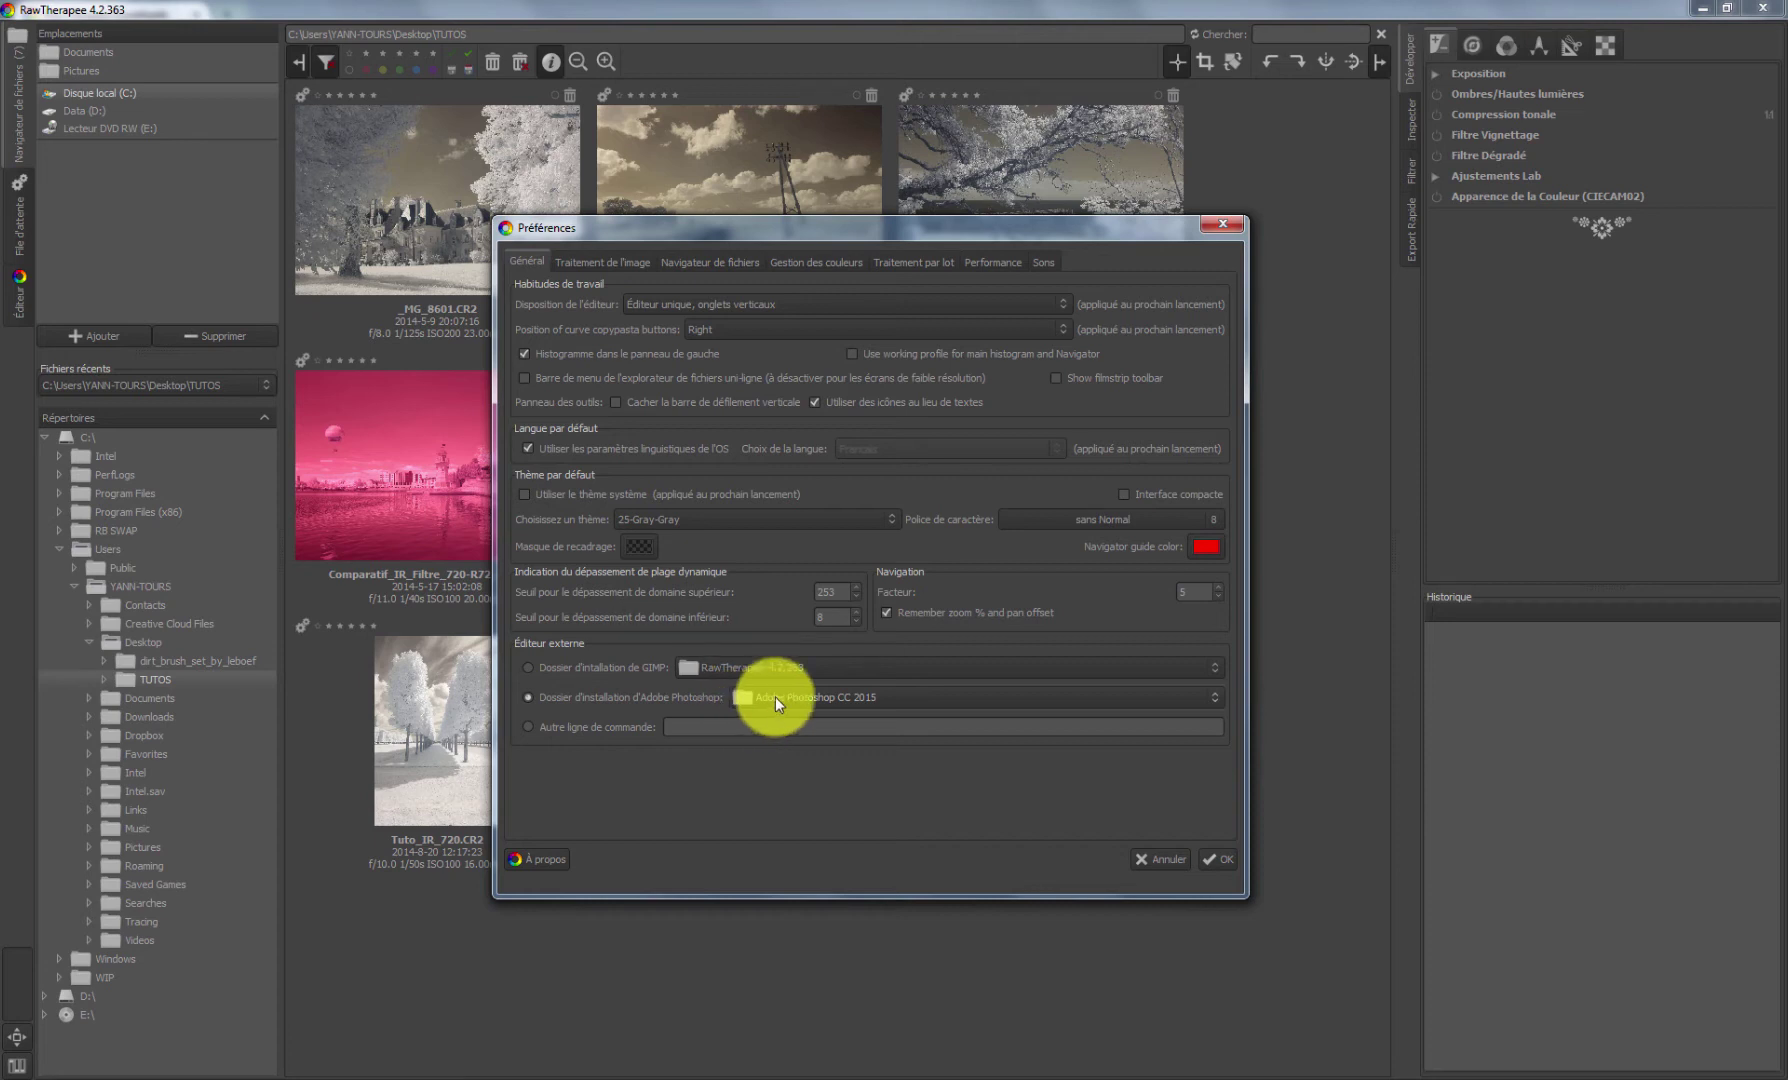
Browse drive C: to Program Files, Adobe, Adobe Photoshop CC 2015 as the Photoshop installation folder, cancel the selection and close the preferences
{"action": "left_click", "coordinate": [775, 696]}
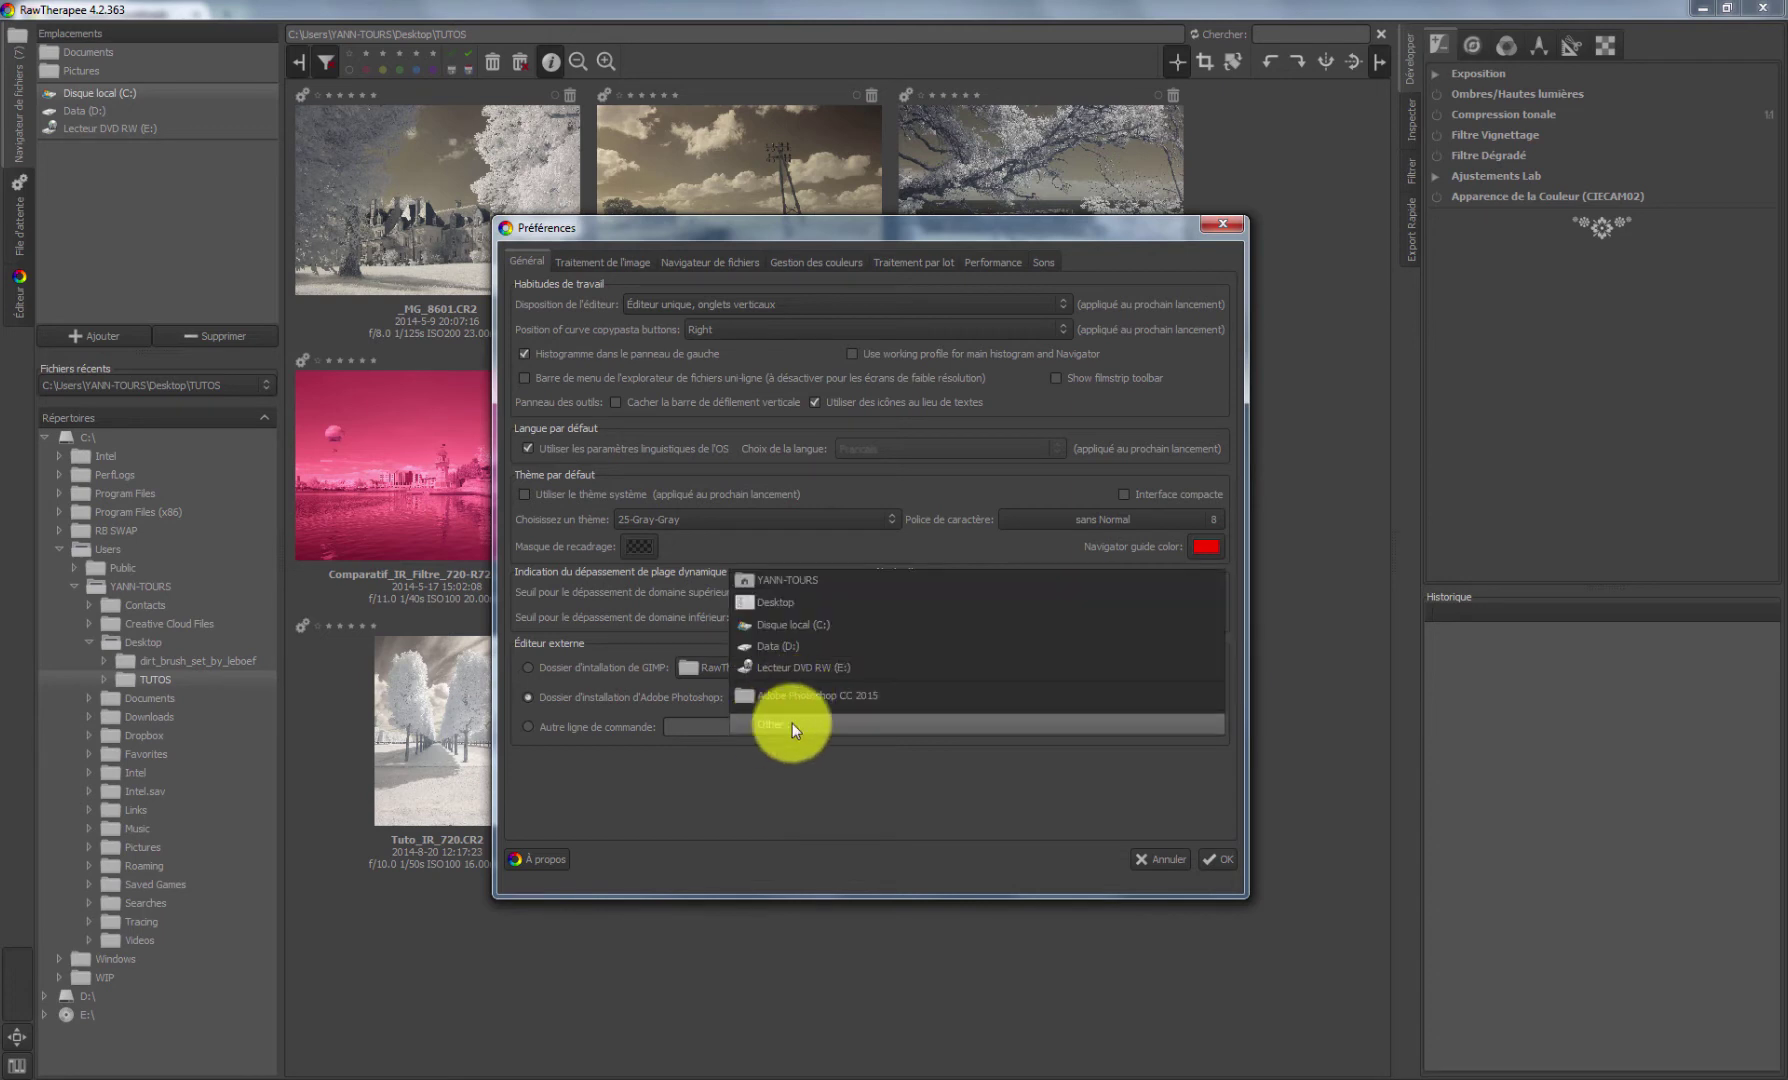
{"action": "left_click", "coordinate": [791, 724]}
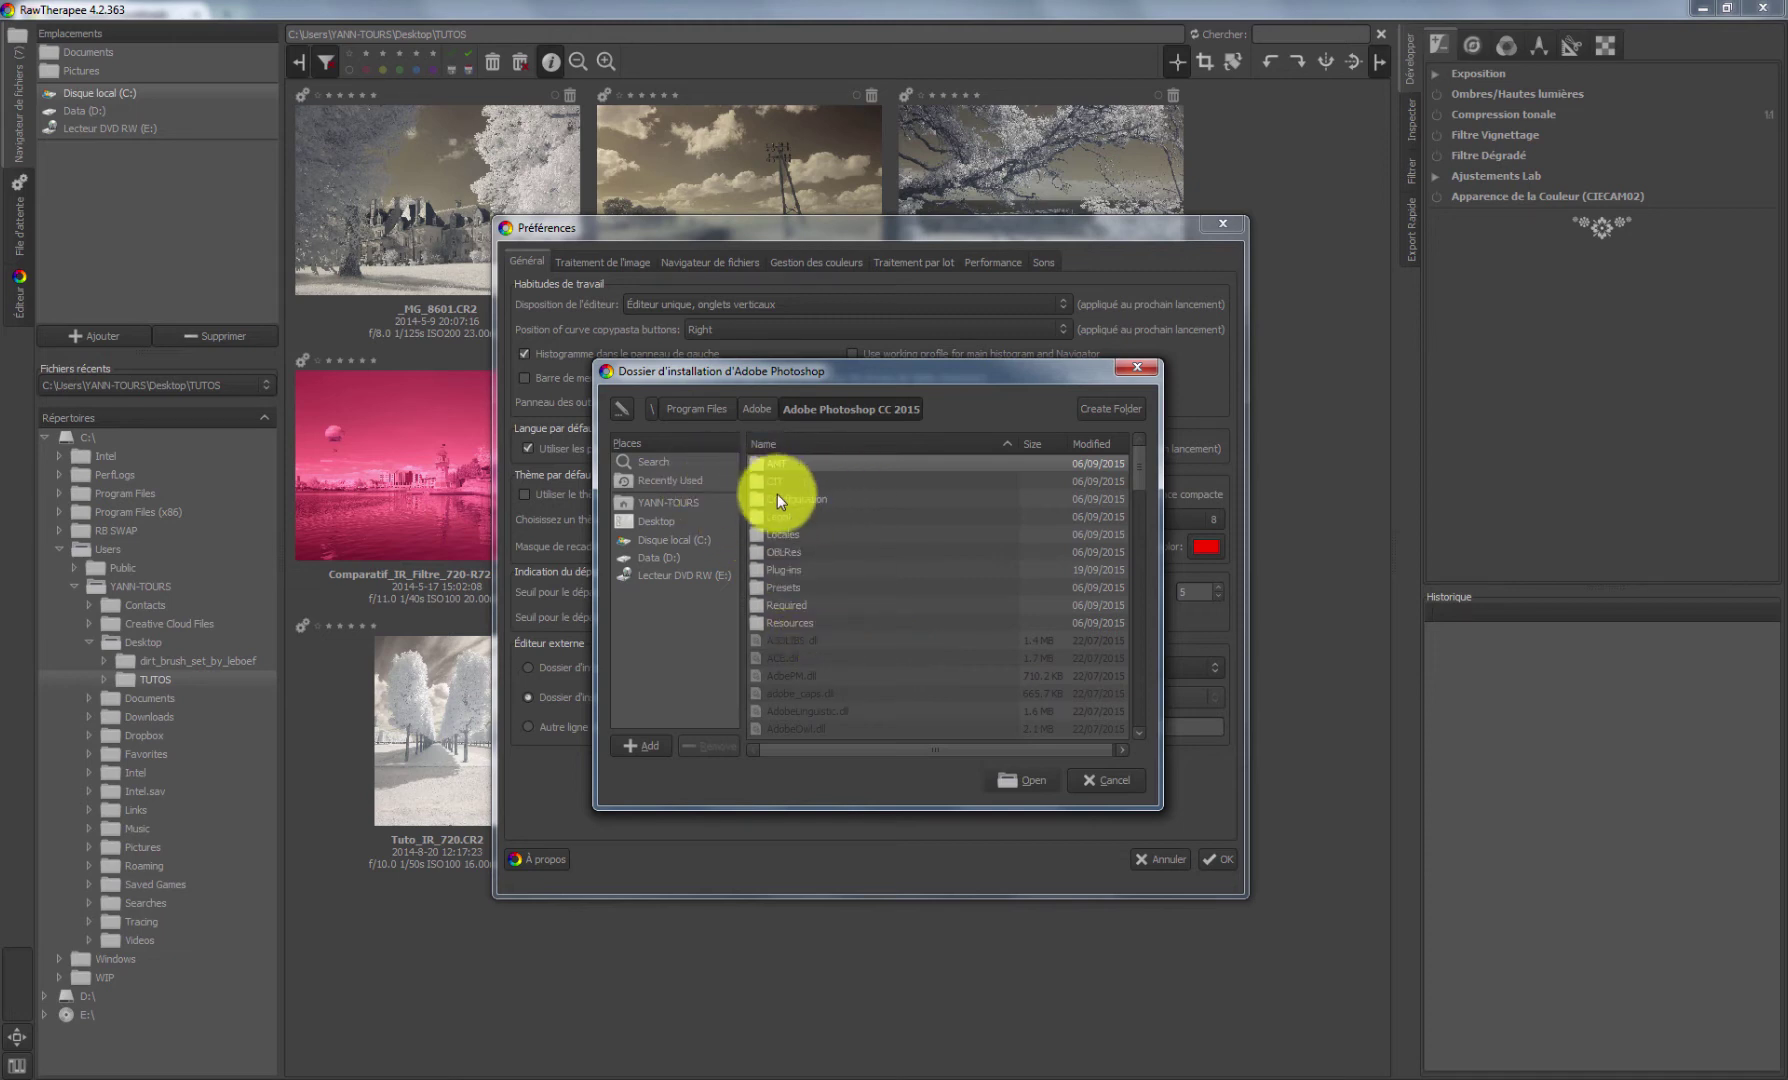
{"action": "left_click", "coordinate": [700, 544]}
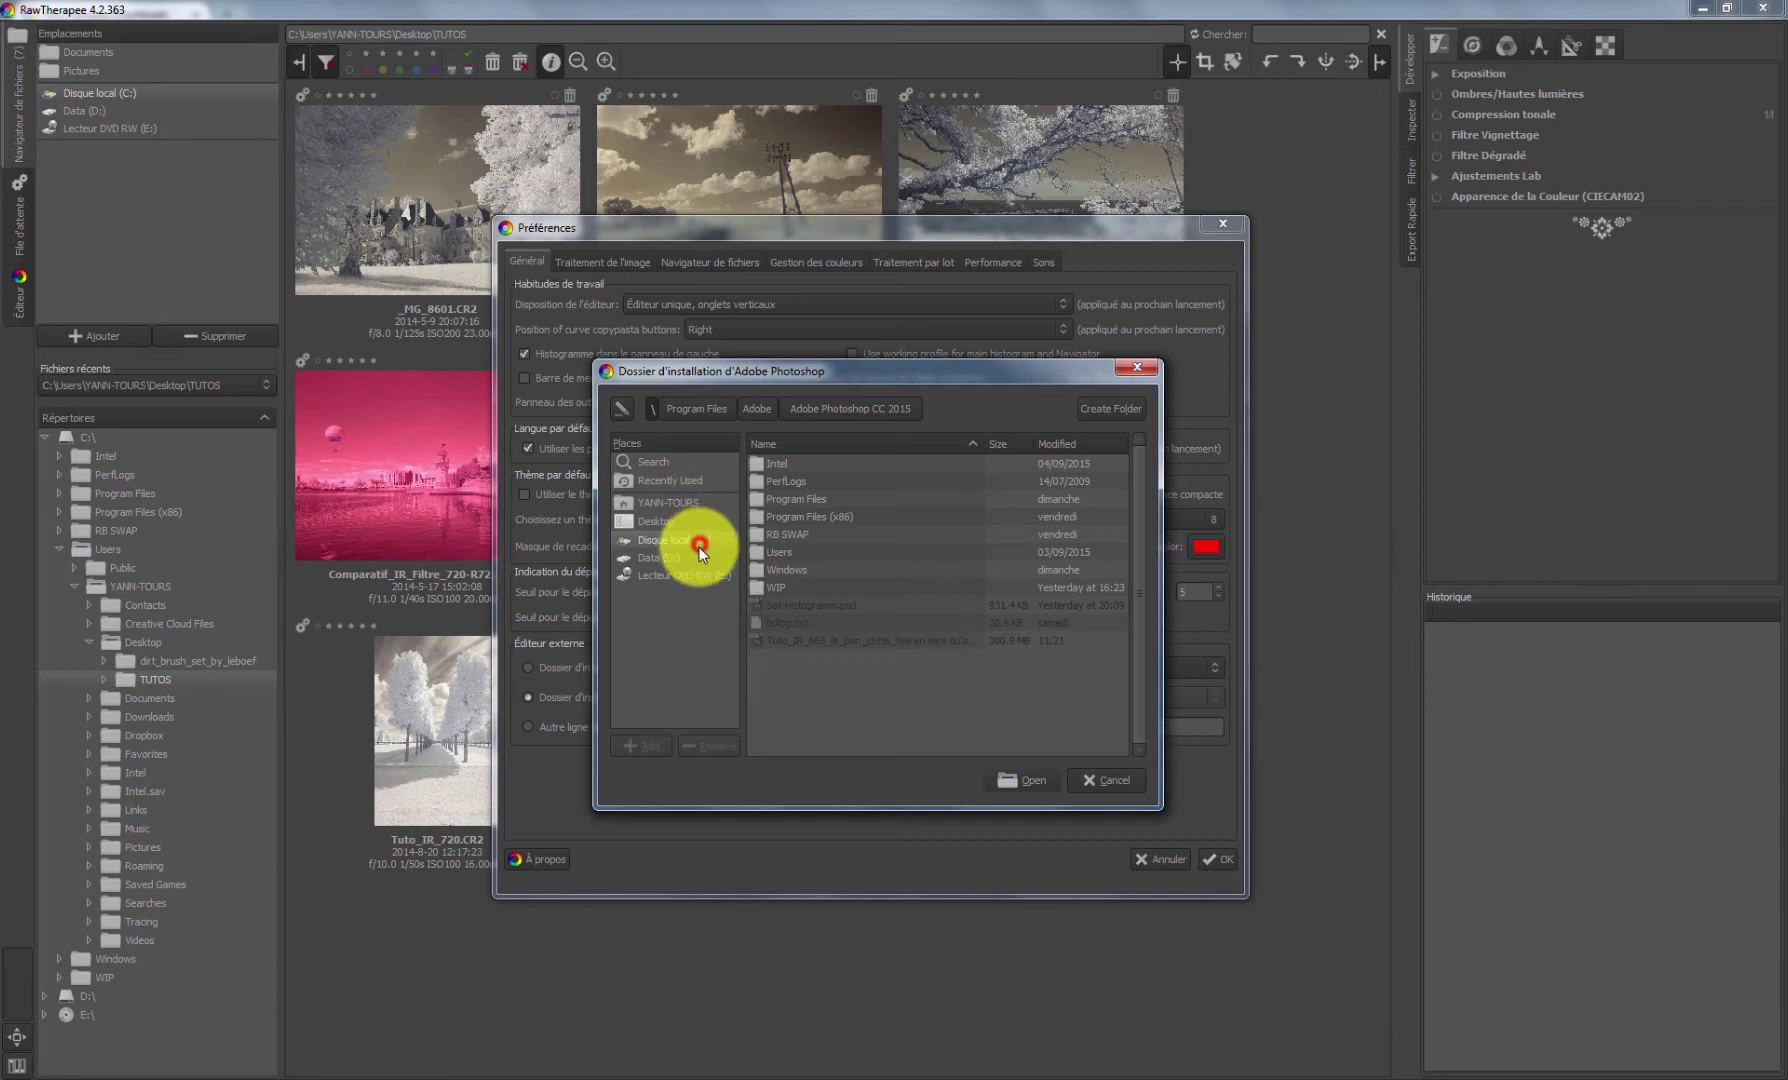
{"action": "double_click", "coordinate": [800, 499]}
{"action": "double_click", "coordinate": [790, 488]}
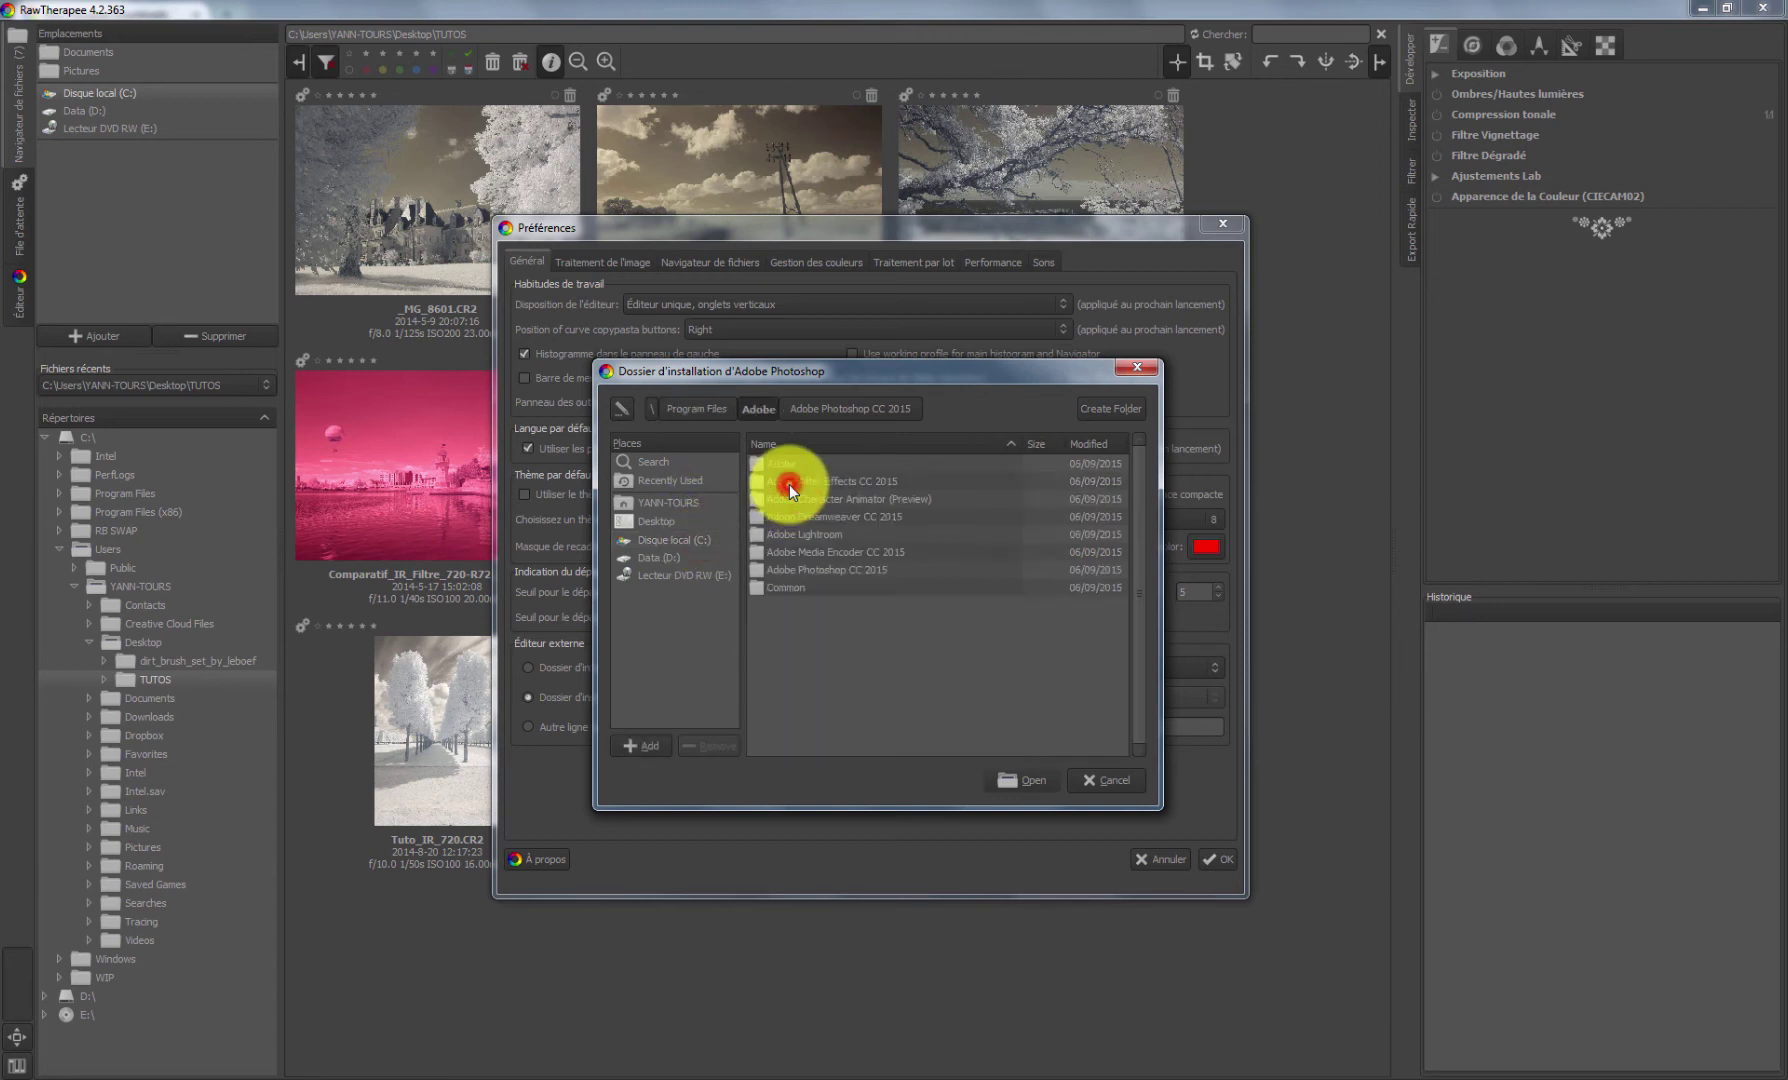
{"action": "double_click", "coordinate": [838, 569]}
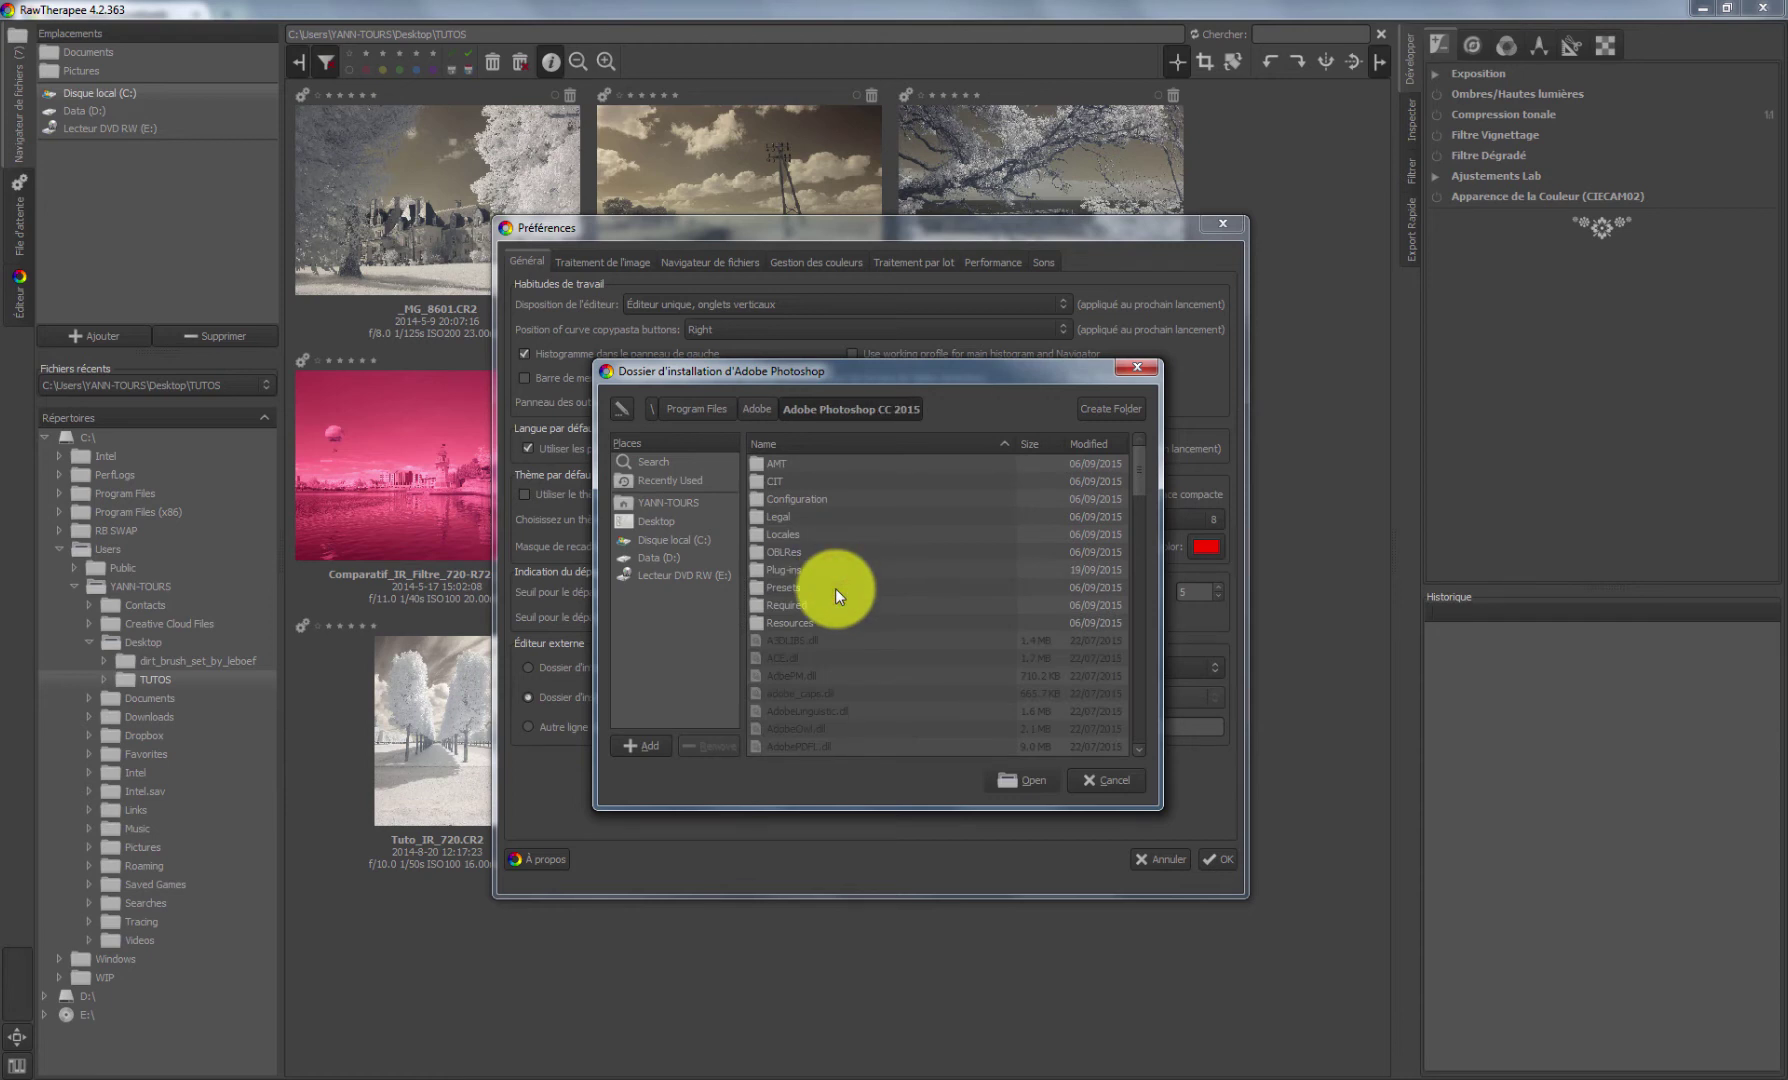
{"action": "left_click", "coordinate": [1123, 786]}
{"action": "left_click", "coordinate": [1214, 858]}
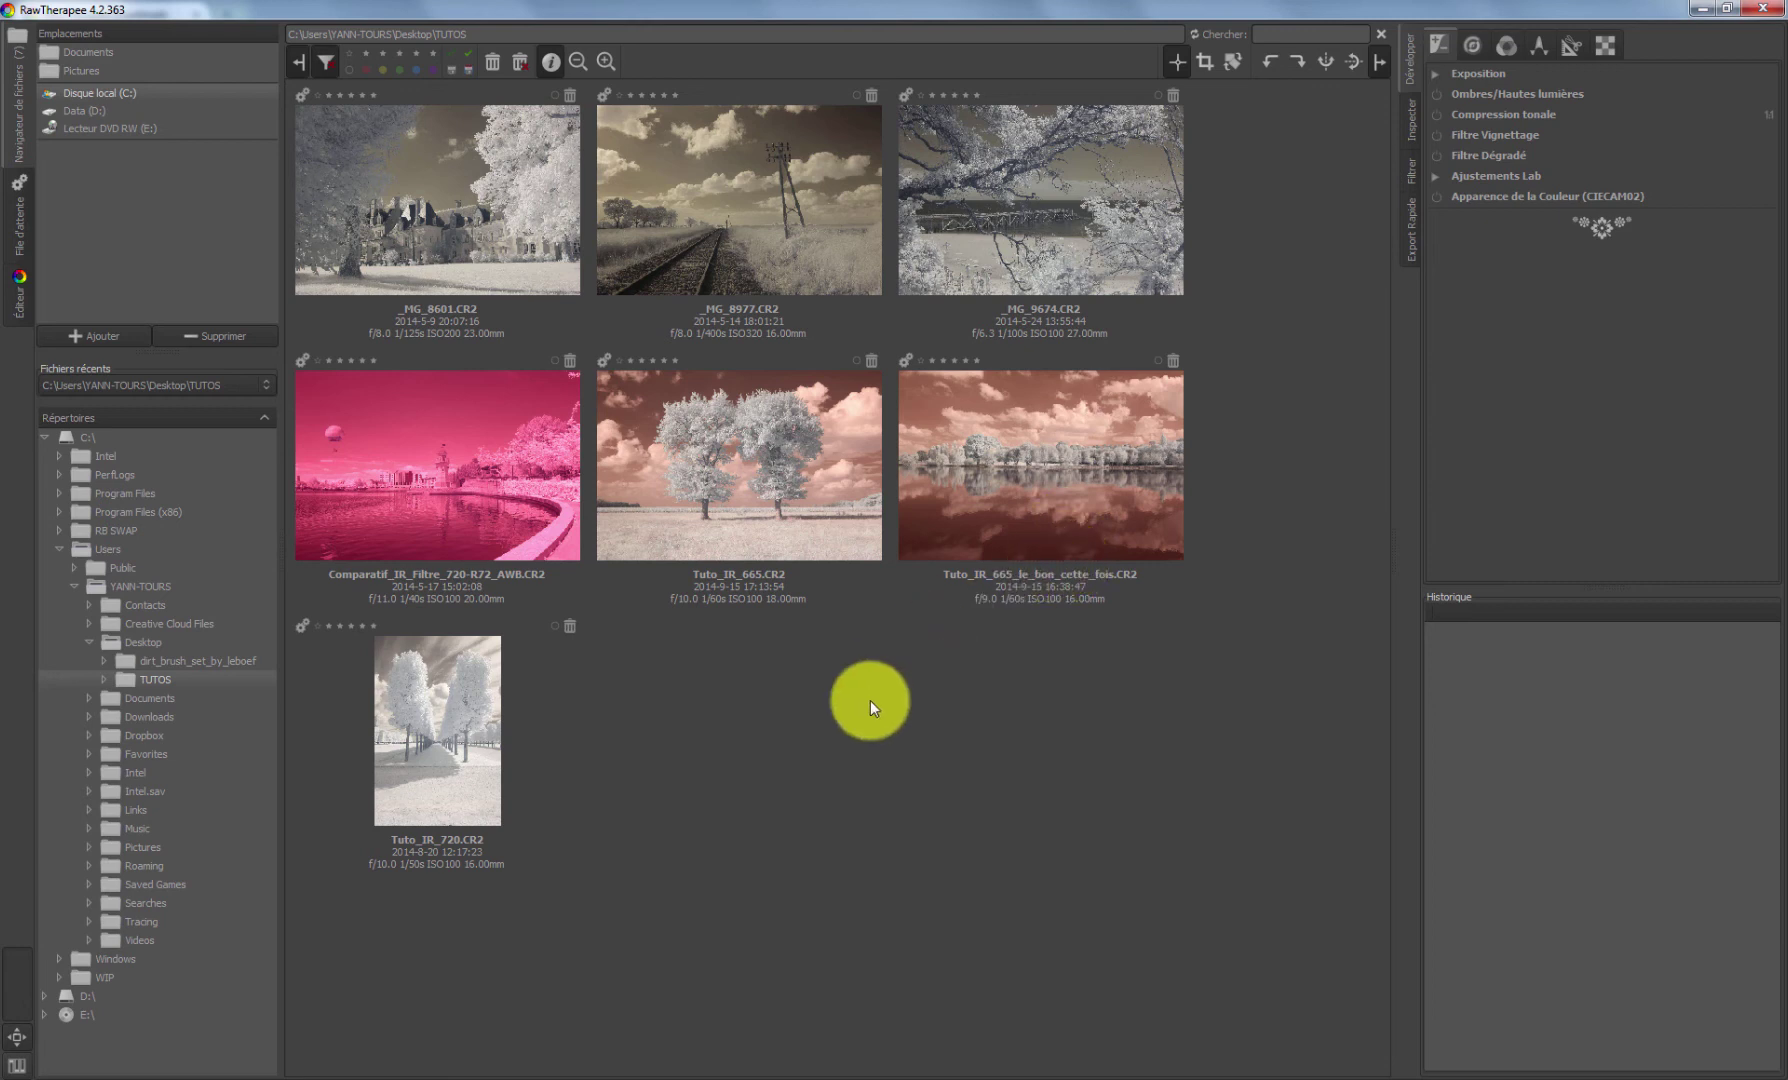
Open the photo Comparatif_IR_Filtre_720-R72_AWB.CR2 in the editor
{"action": "left_click", "coordinate": [485, 460]}
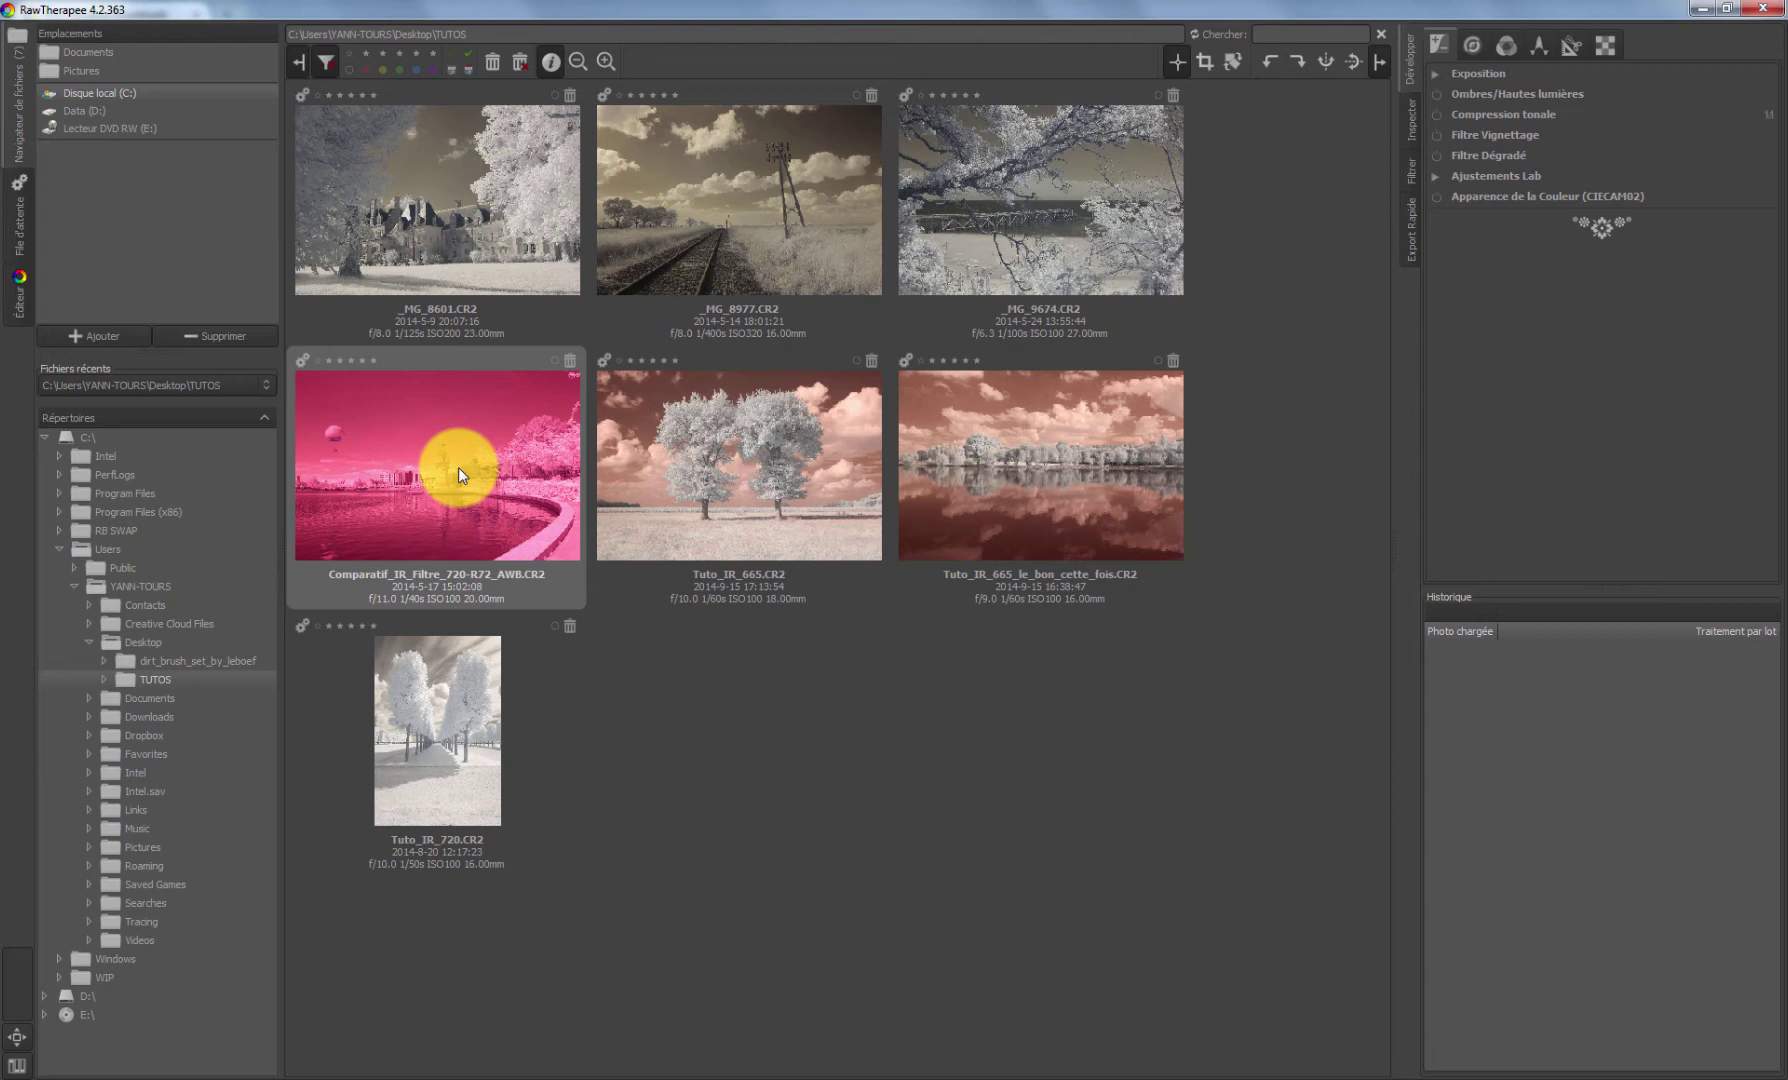
{"action": "double_click", "coordinate": [458, 472]}
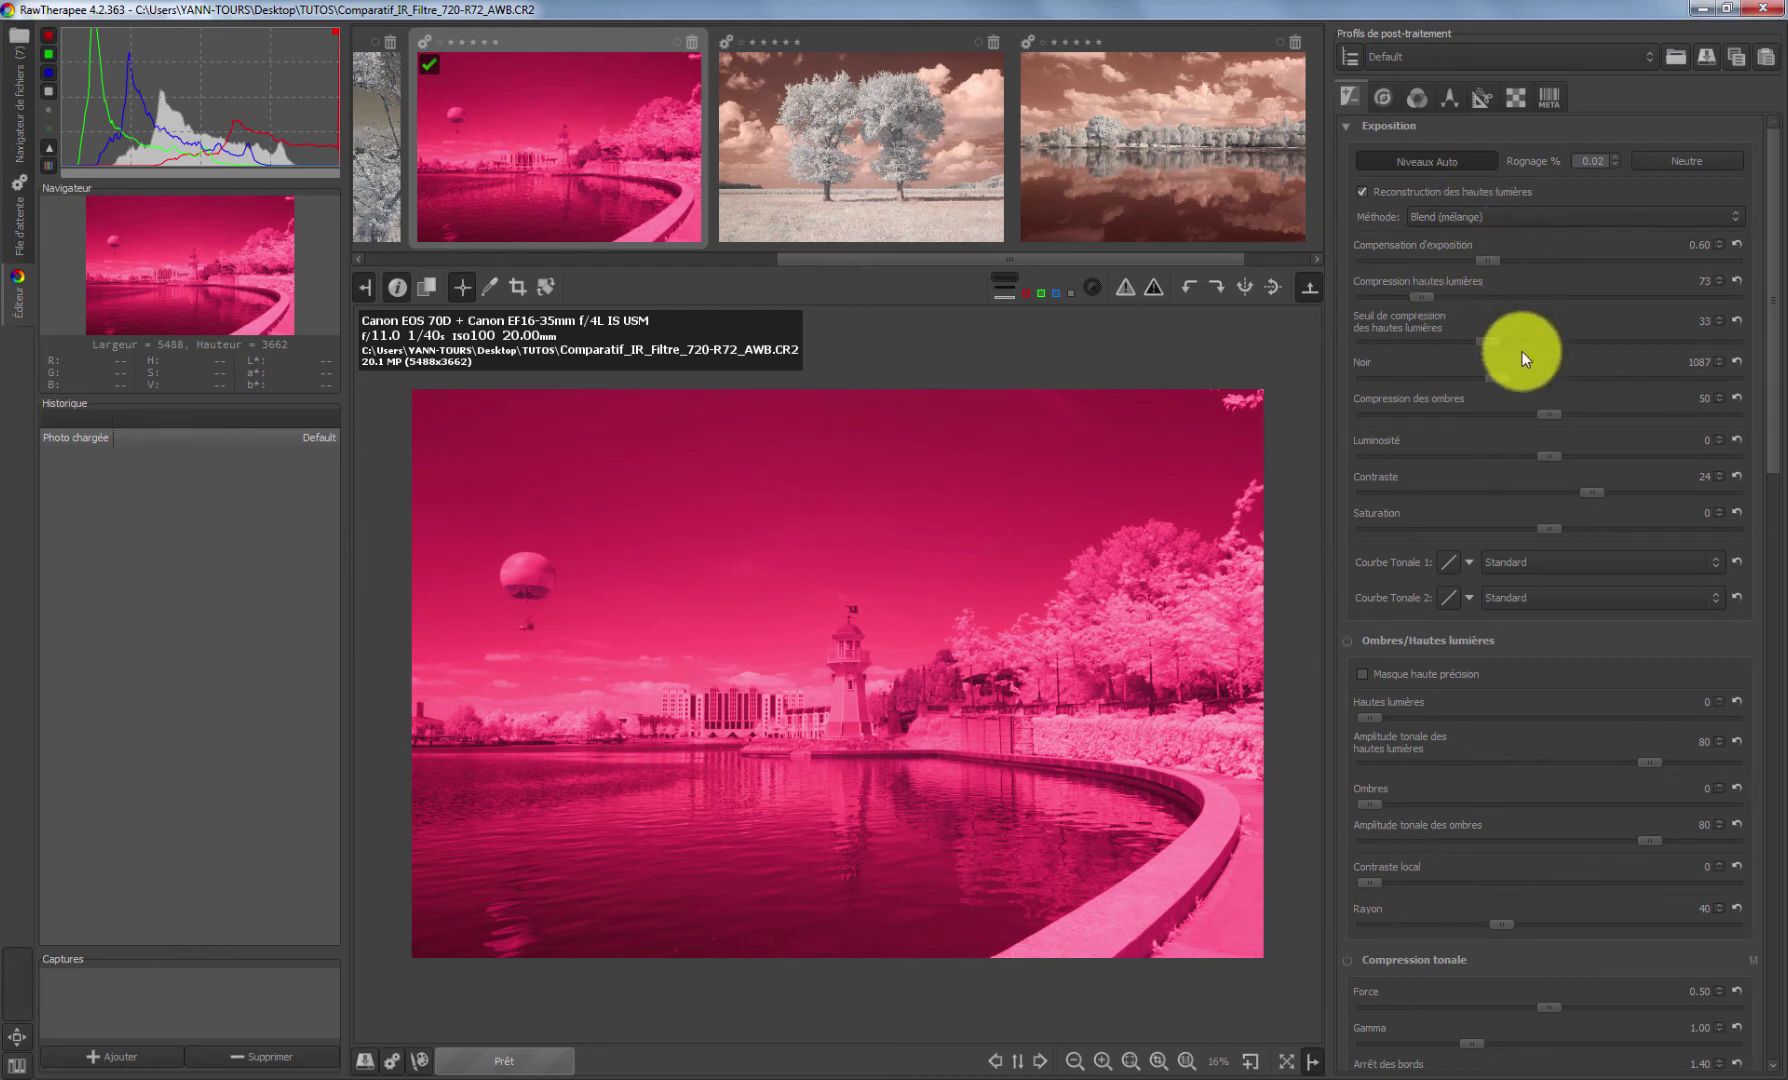
Look through the editor's exposure, detail, colour, transform and metadata tool groups, and return to the exposure settings
{"action": "scroll", "coordinate": [1523, 344], "scroll_direction": "down", "scroll_amount": 15}
{"action": "scroll", "coordinate": [1551, 771], "scroll_direction": "up", "scroll_amount": 15}
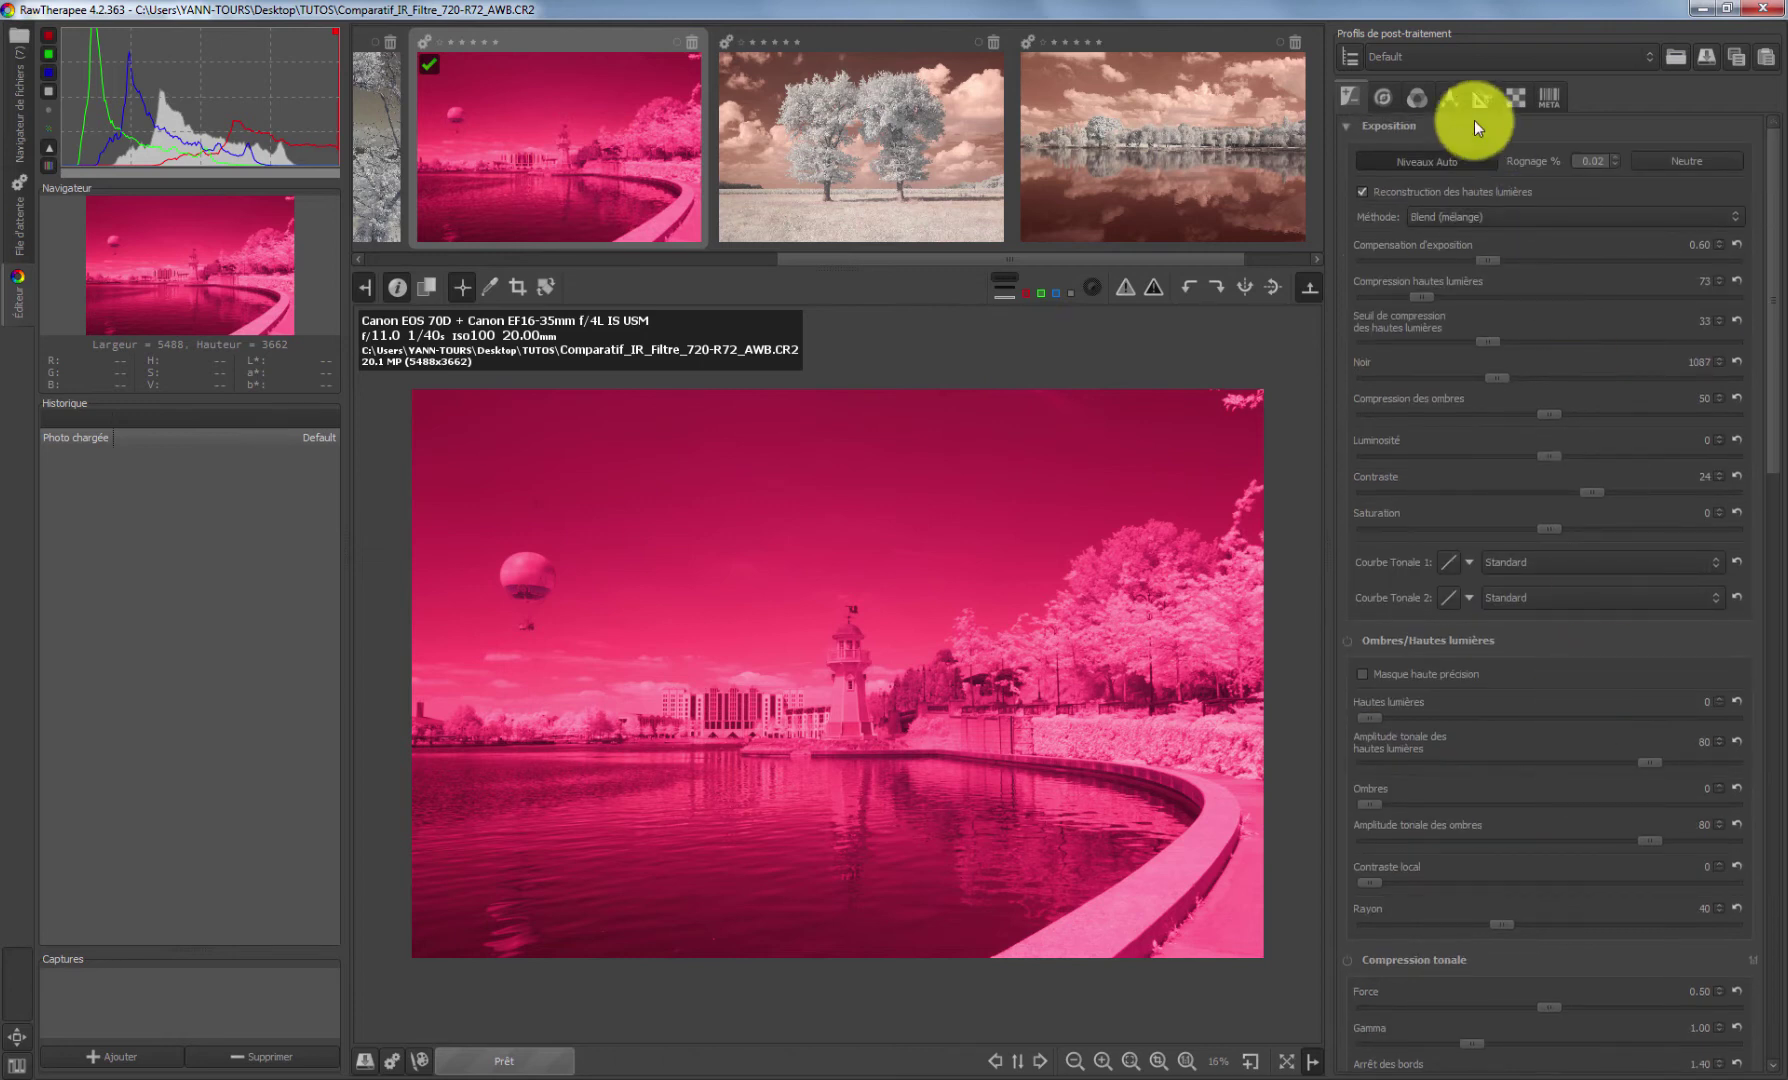
{"action": "left_click", "coordinate": [1383, 100]}
{"action": "left_click", "coordinate": [1417, 103]}
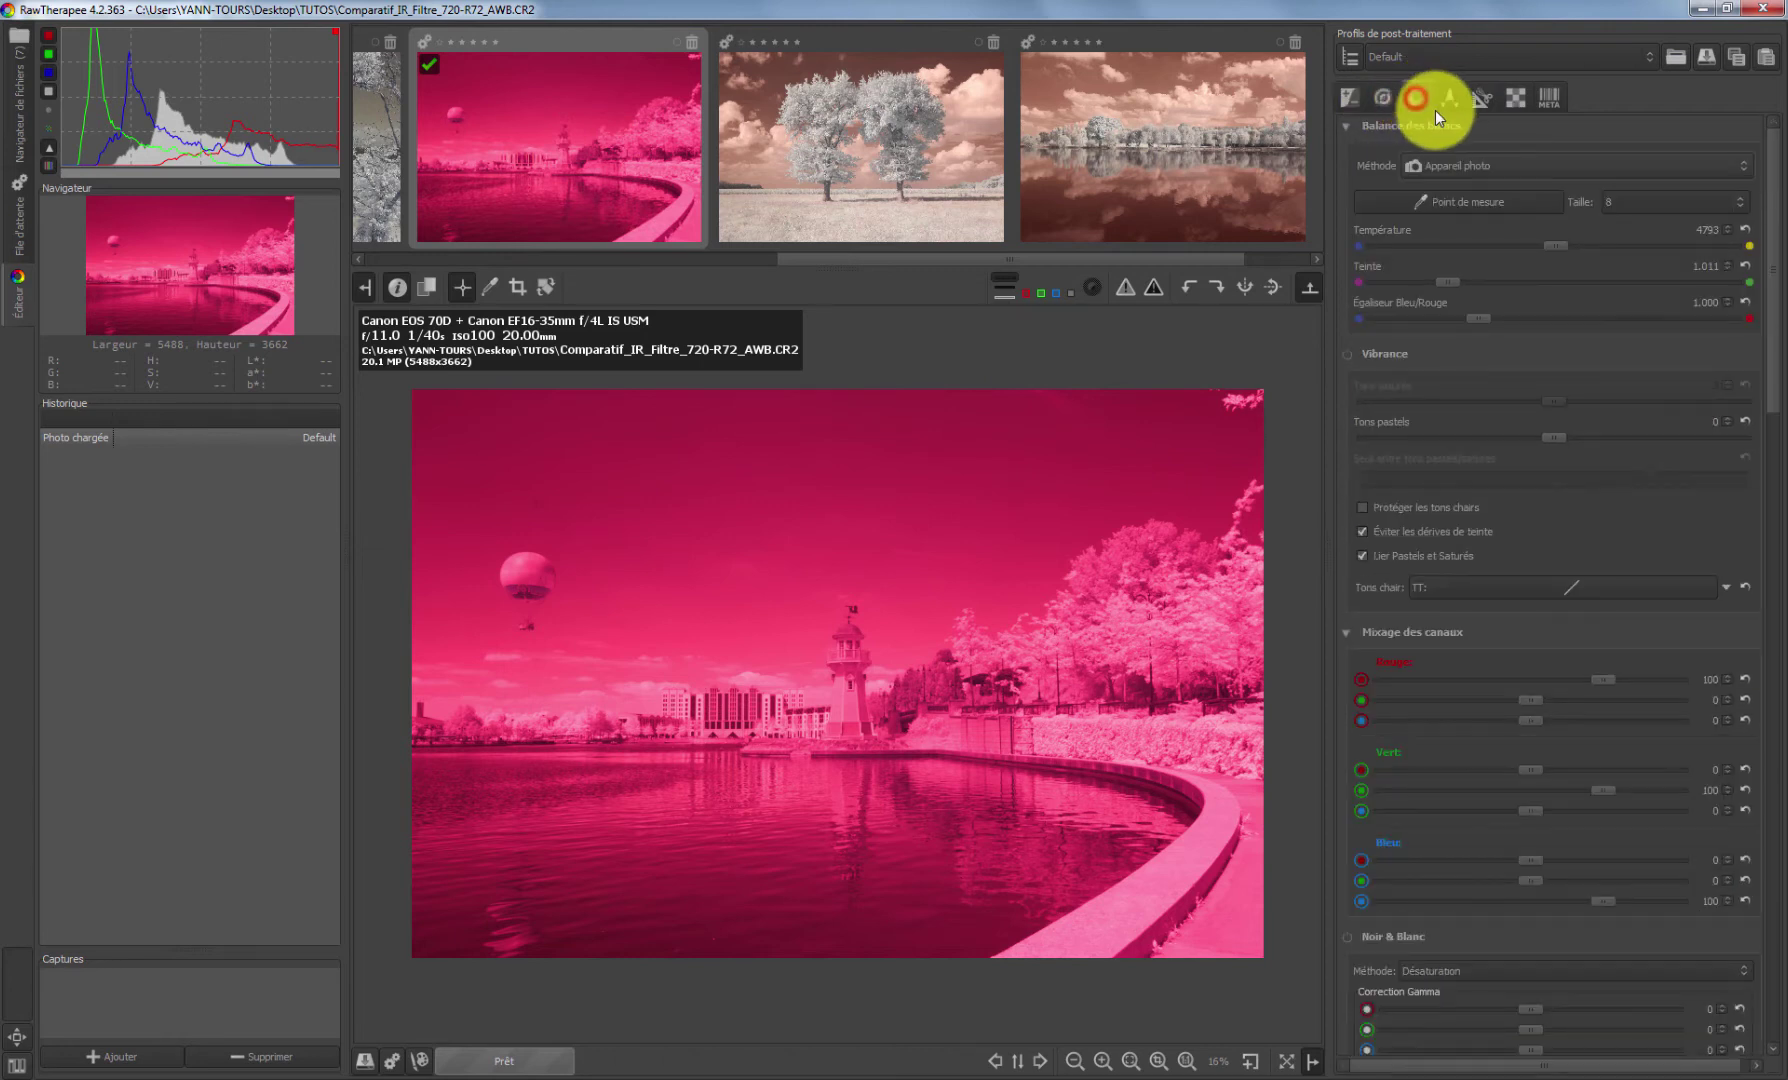
{"action": "left_click", "coordinate": [1446, 108]}
{"action": "left_click", "coordinate": [1419, 101]}
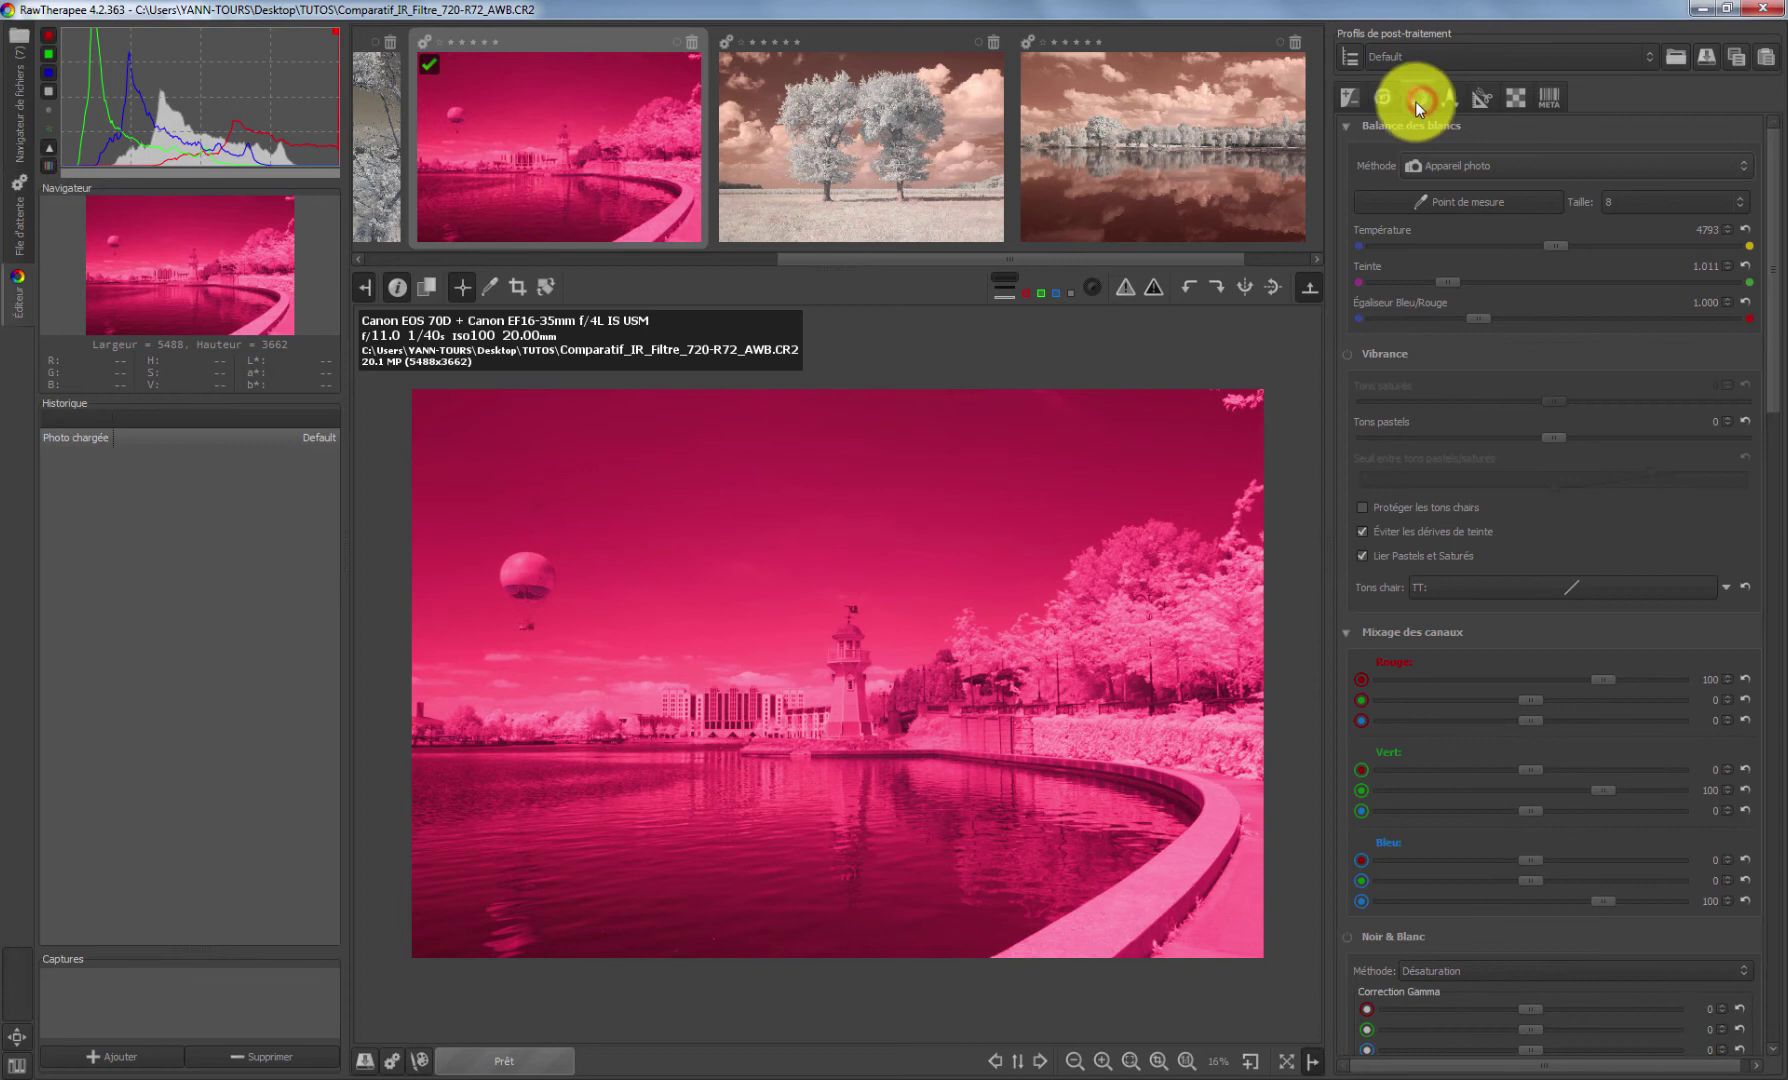
{"action": "left_click", "coordinate": [1354, 96]}
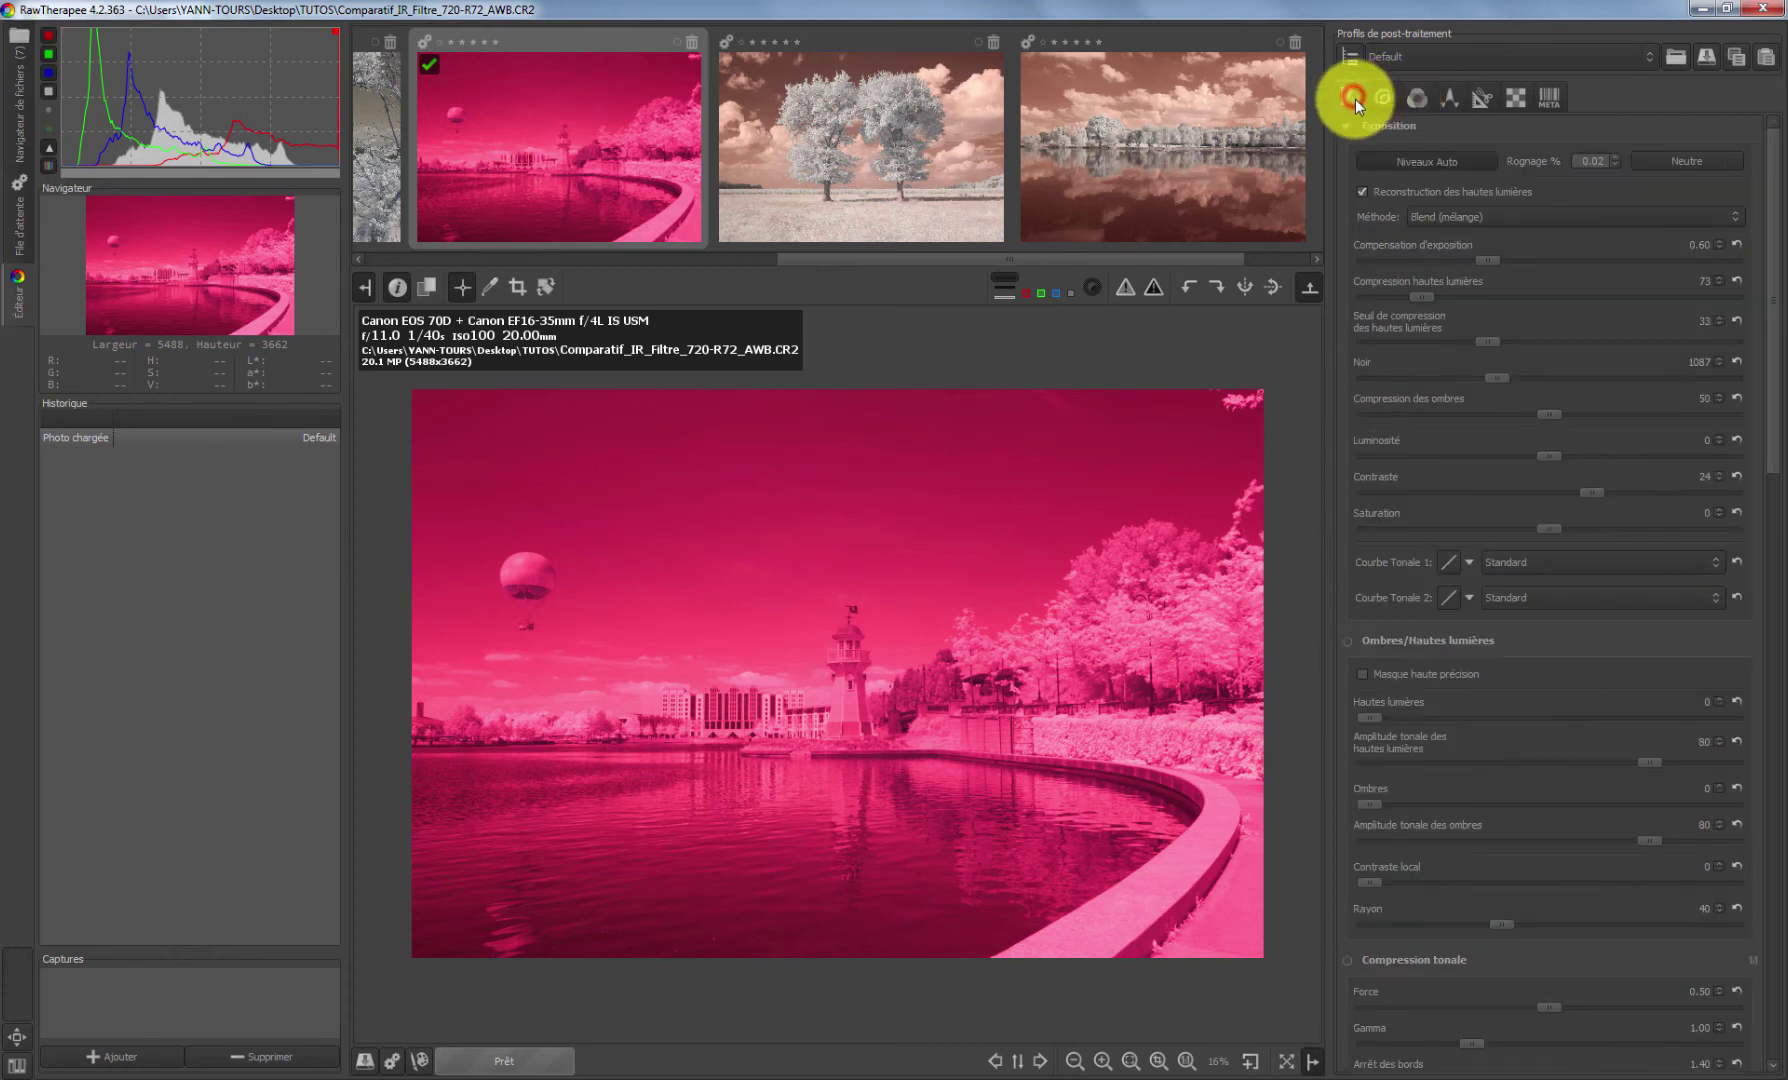
{"action": "left_click", "coordinate": [1417, 100]}
{"action": "left_click", "coordinate": [1482, 99]}
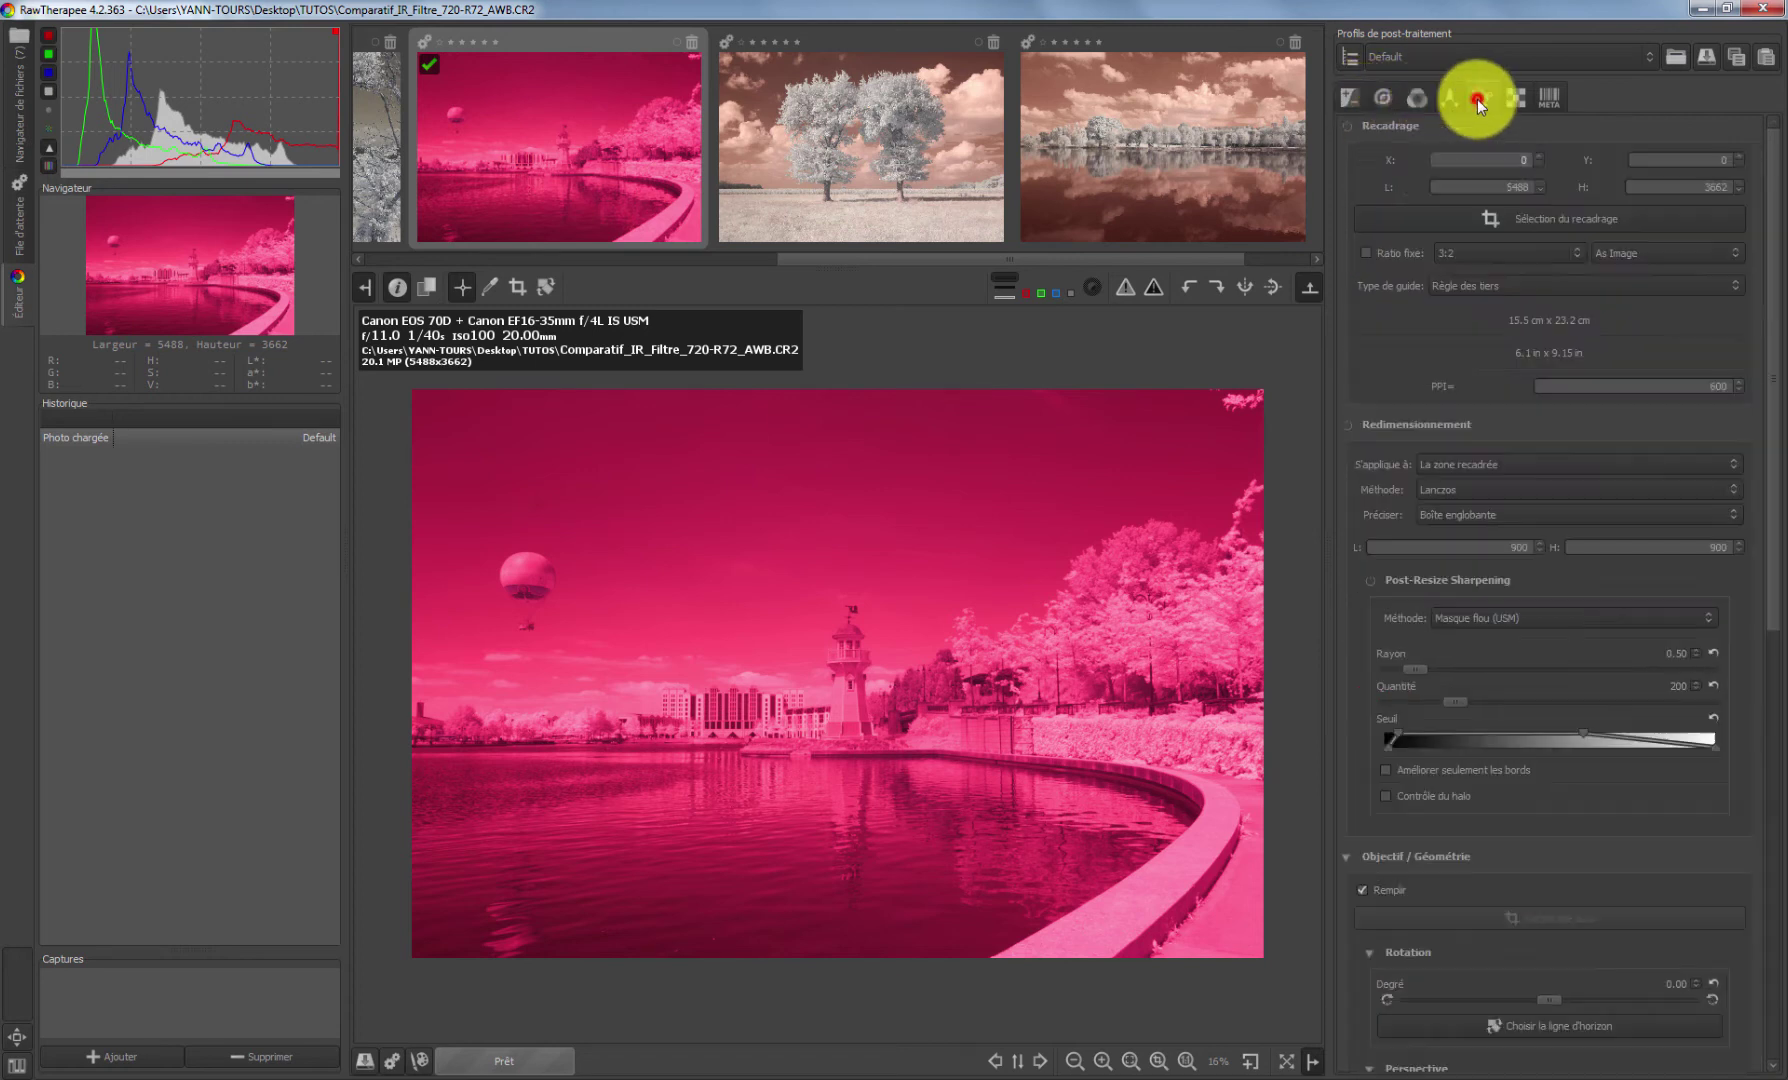
{"action": "left_click", "coordinate": [1549, 98]}
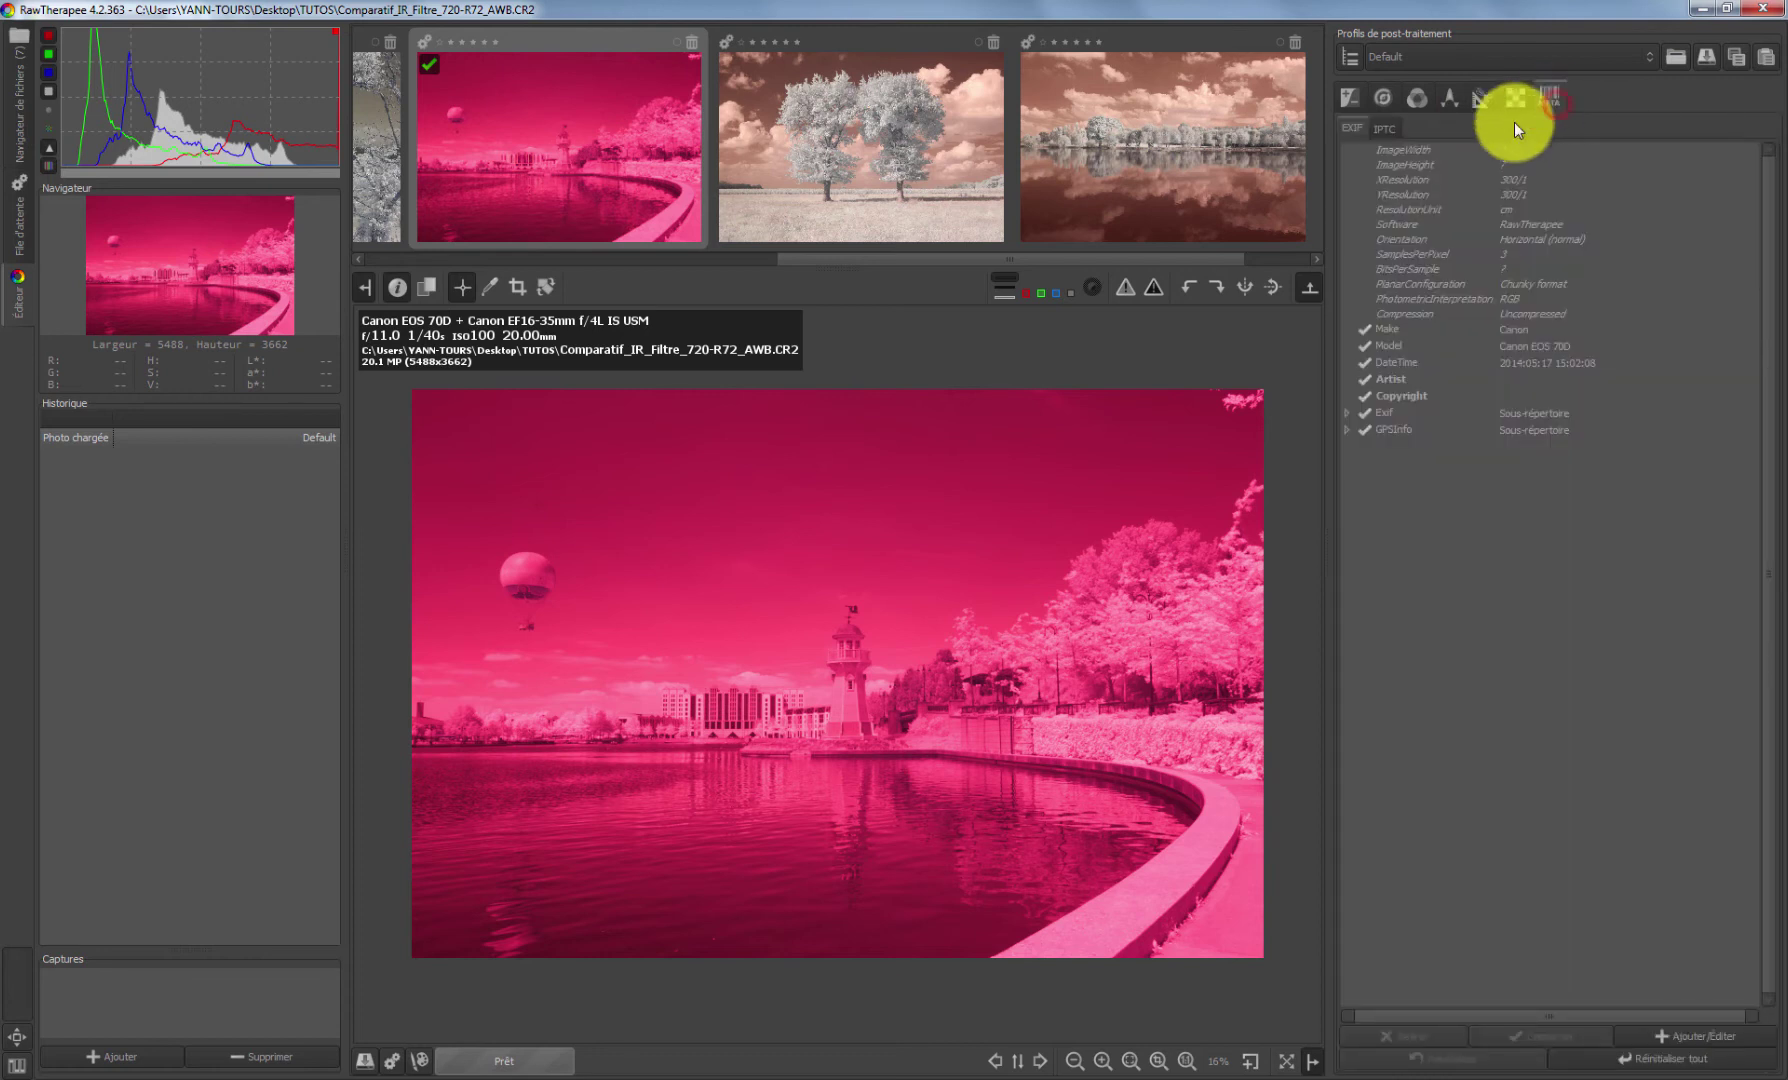
{"action": "left_click", "coordinate": [1354, 101]}
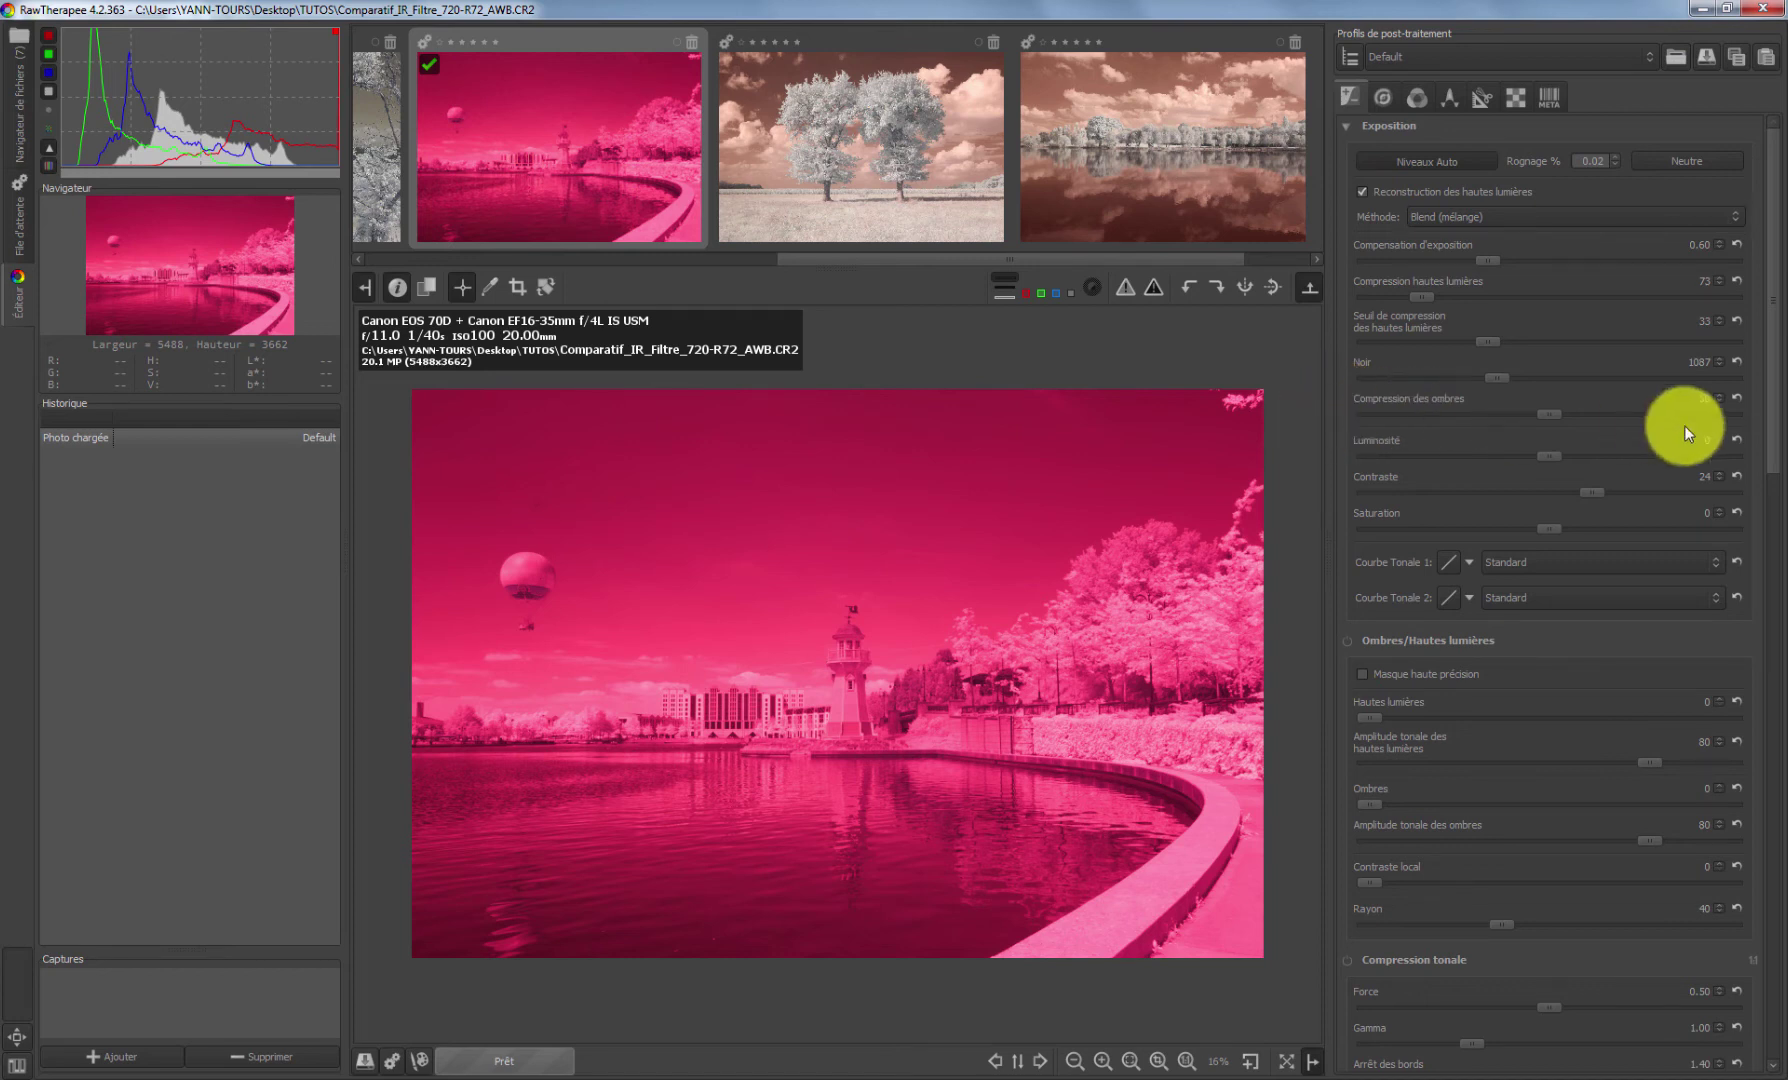
Sample the white balance with the spot picker on the pale walkway, the trees and the lighthouse tower
{"action": "left_click", "coordinate": [490, 286]}
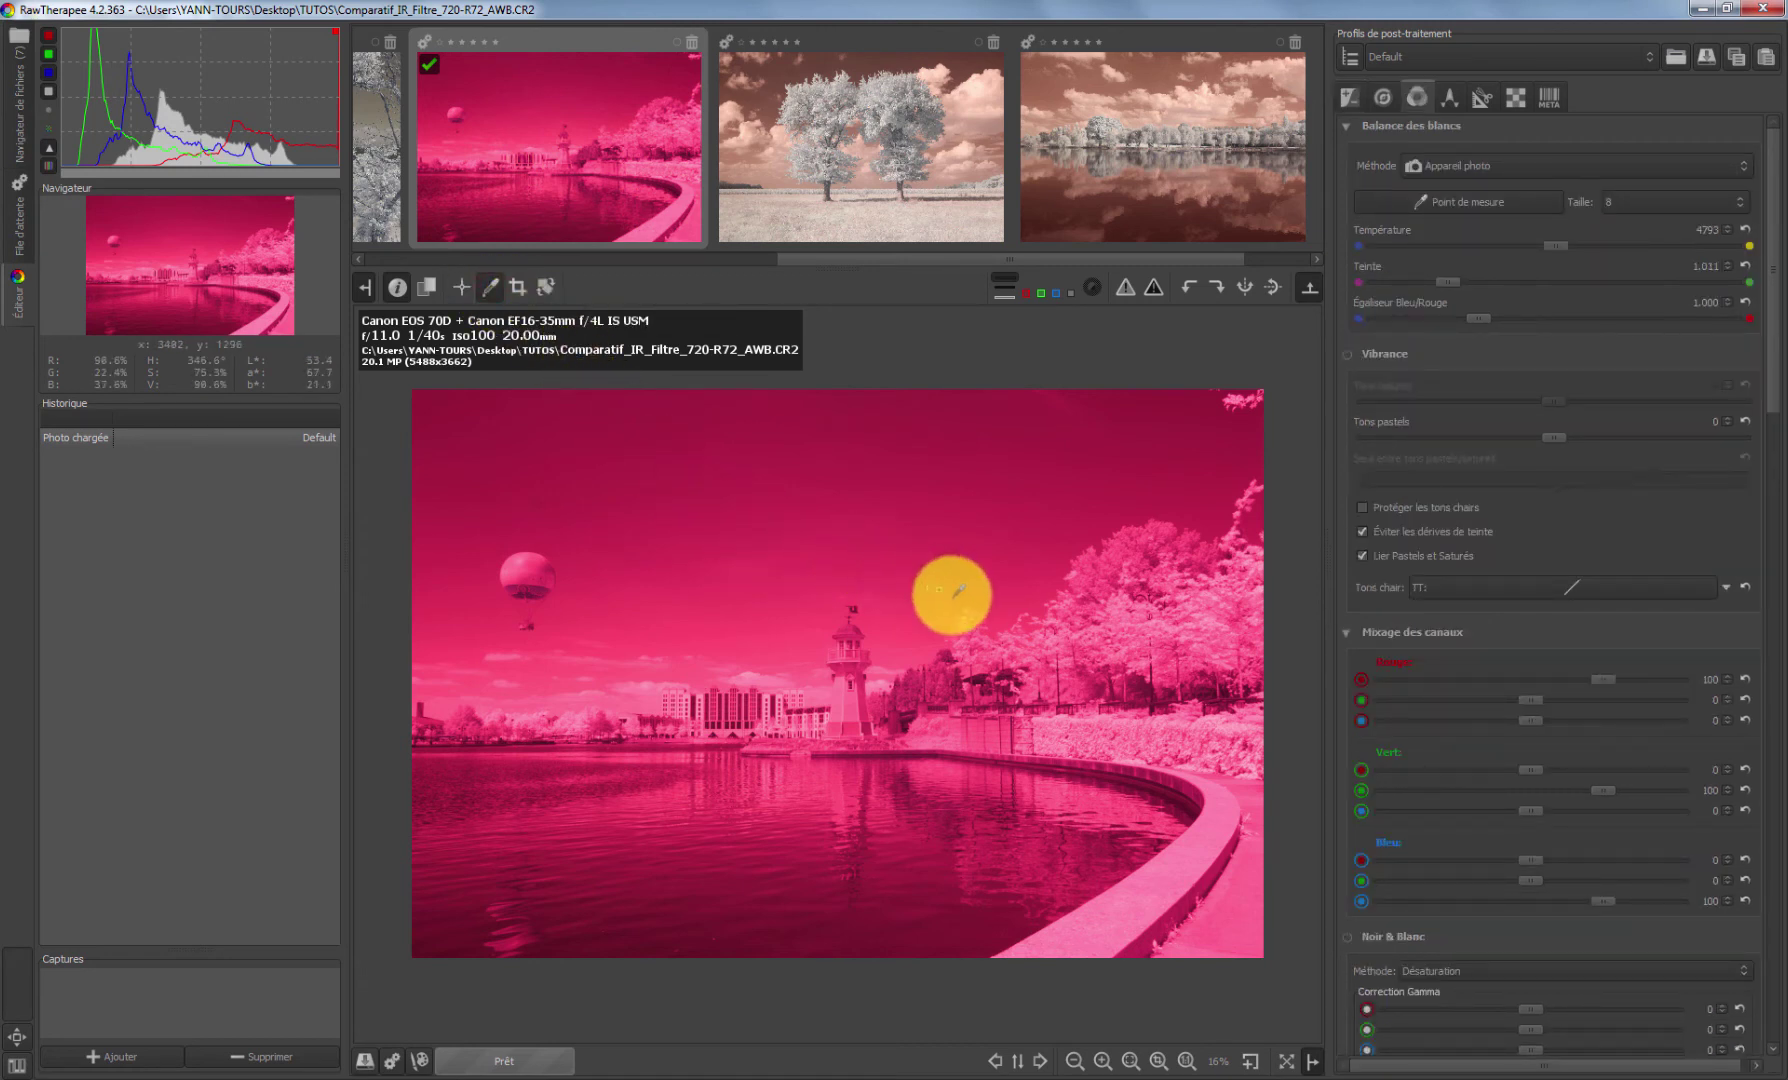
{"action": "left_click", "coordinate": [1222, 812]}
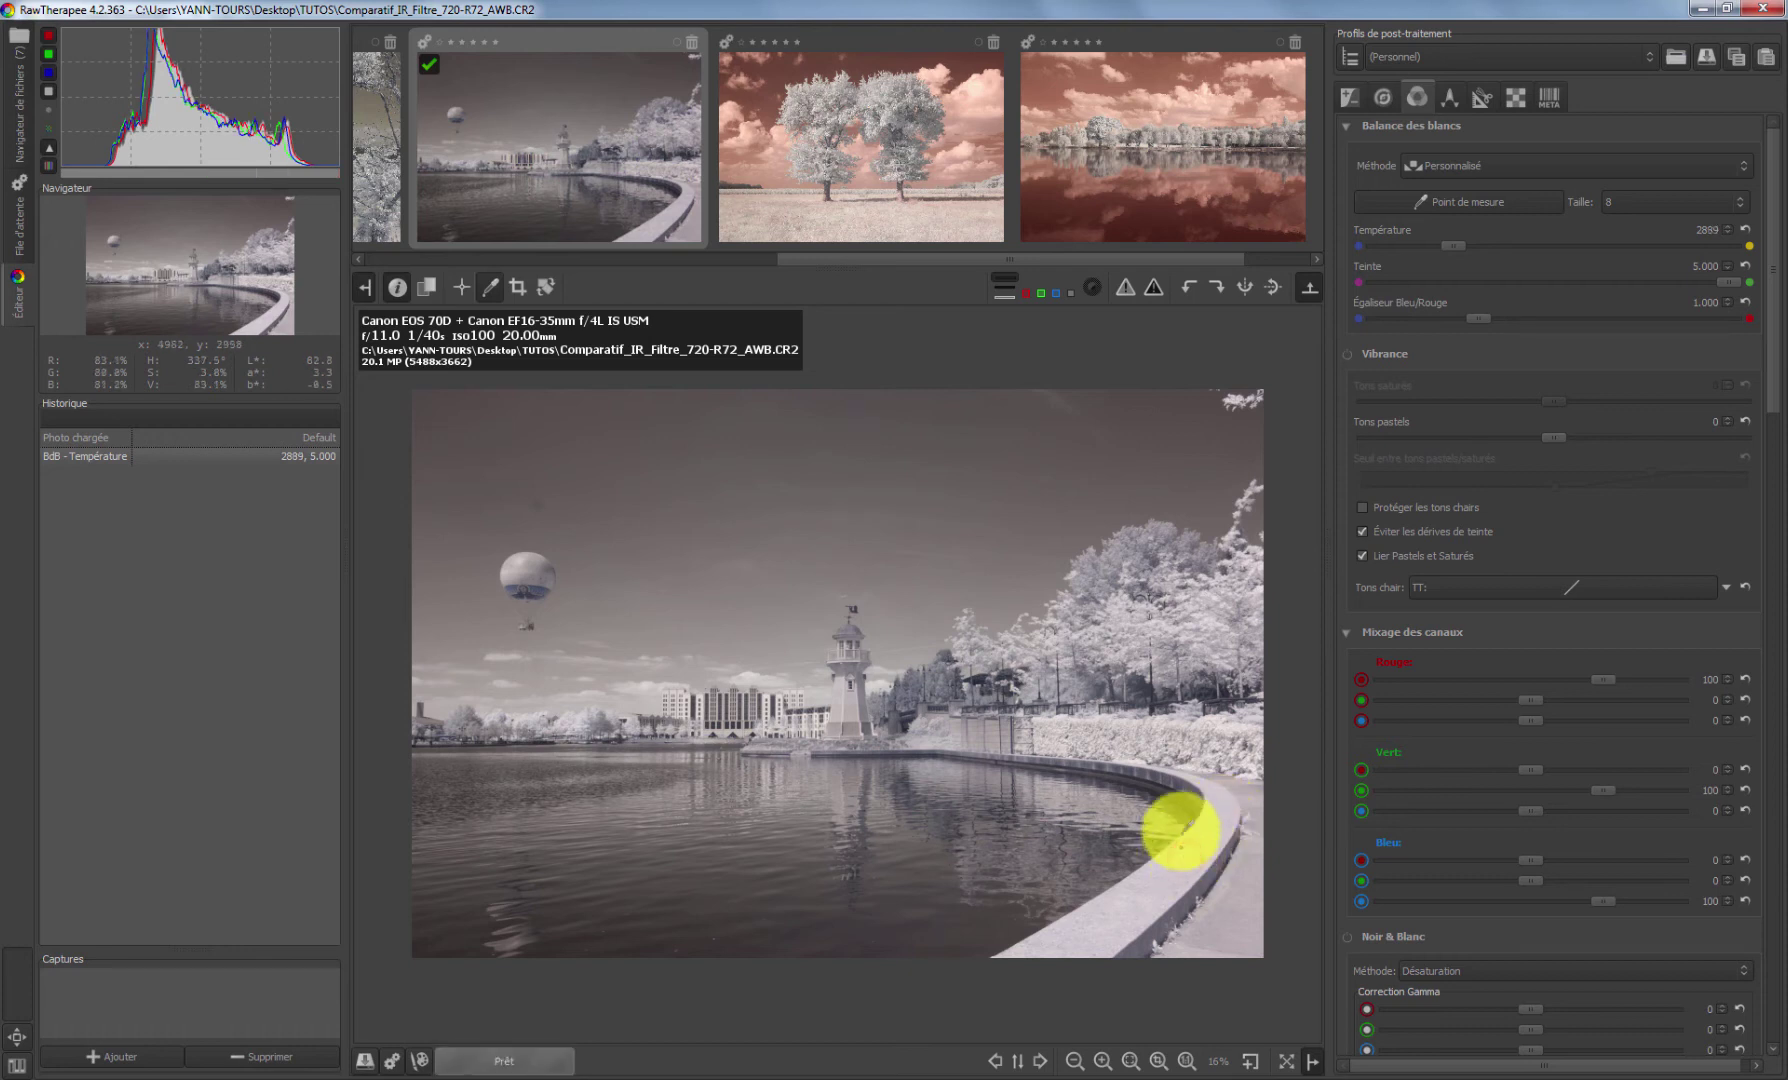
{"action": "left_click", "coordinate": [1138, 926]}
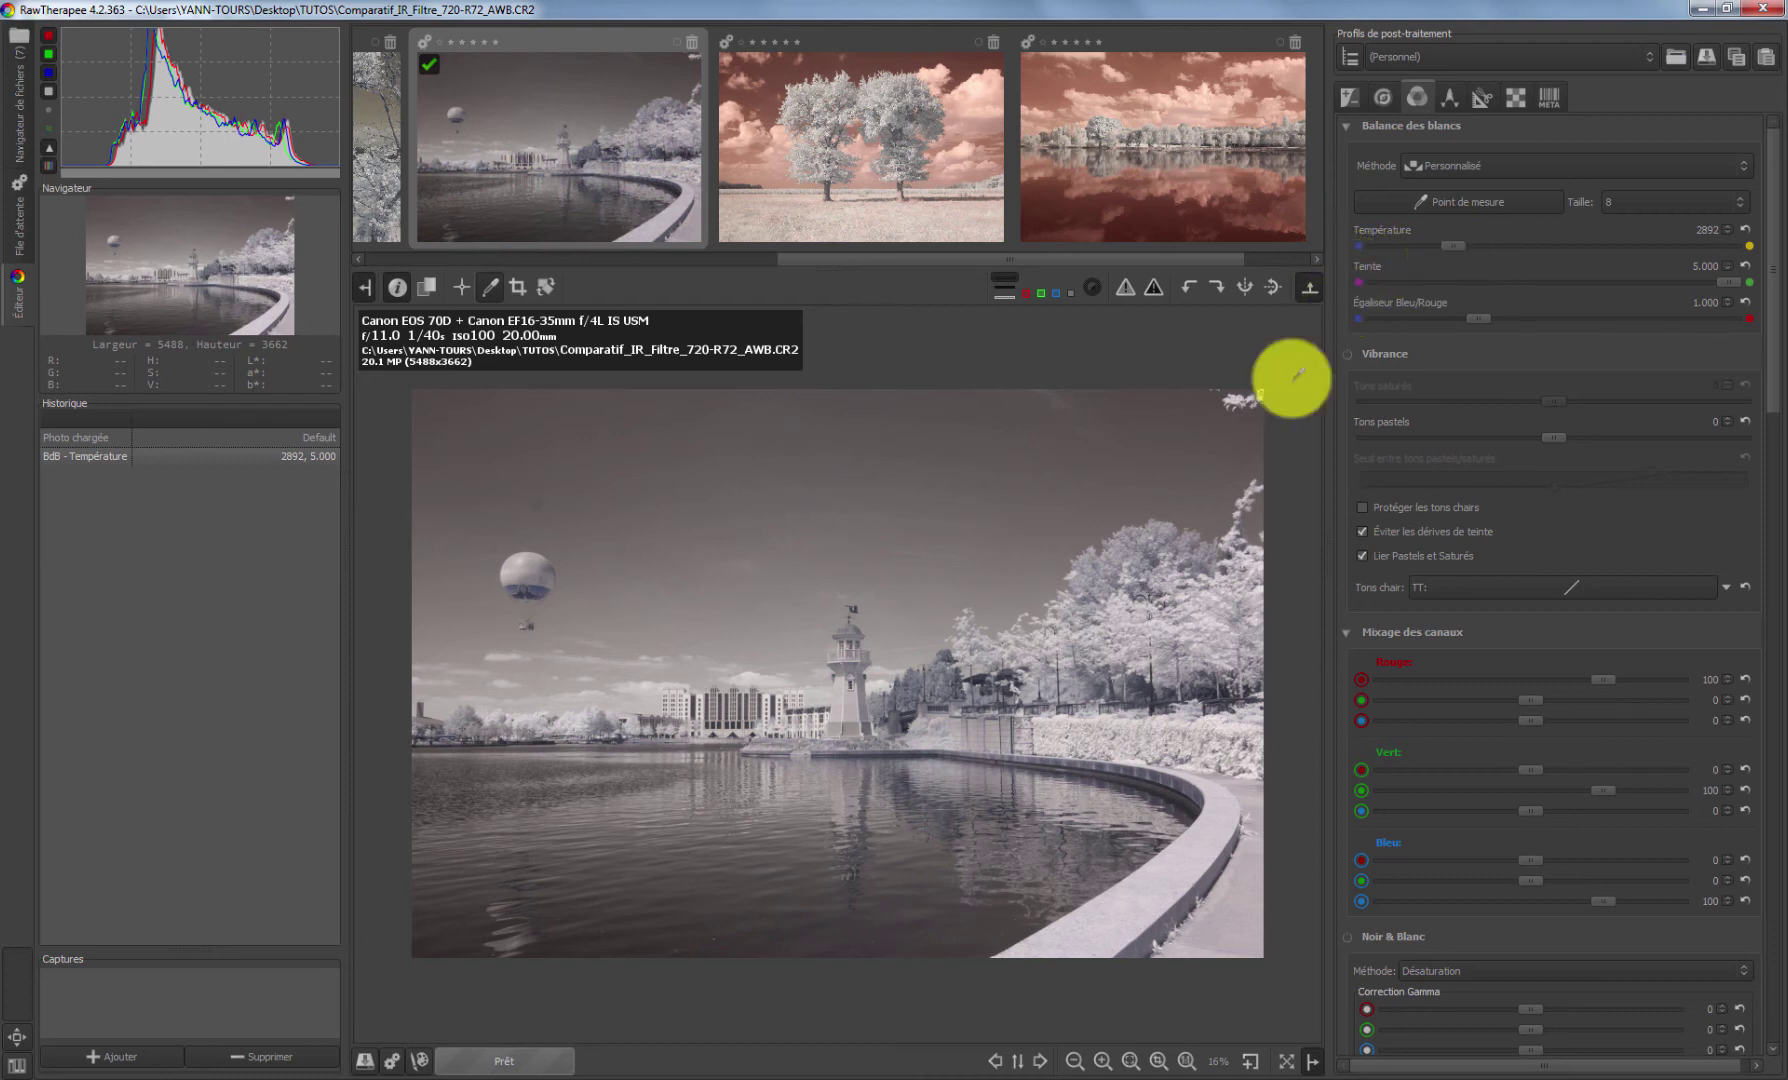
{"action": "left_click", "coordinate": [1184, 627]}
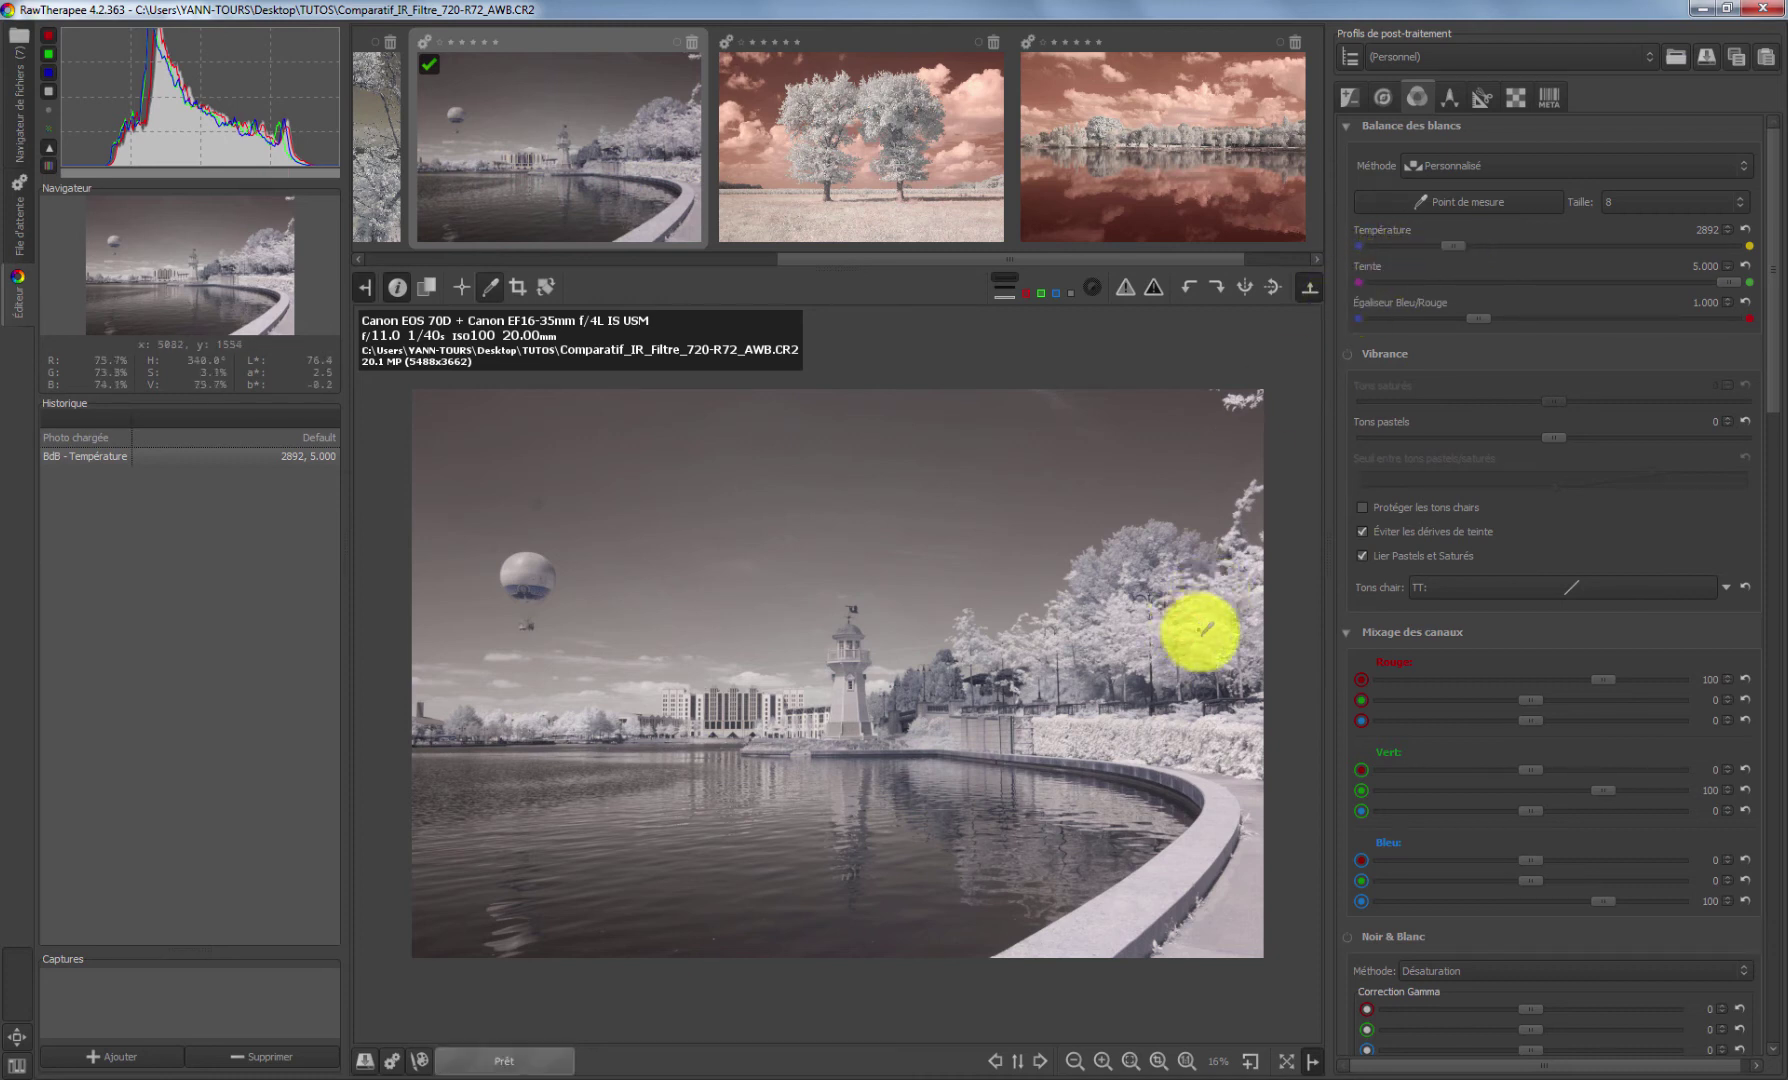
{"action": "left_click", "coordinate": [878, 588]}
{"action": "left_click", "coordinate": [849, 710]}
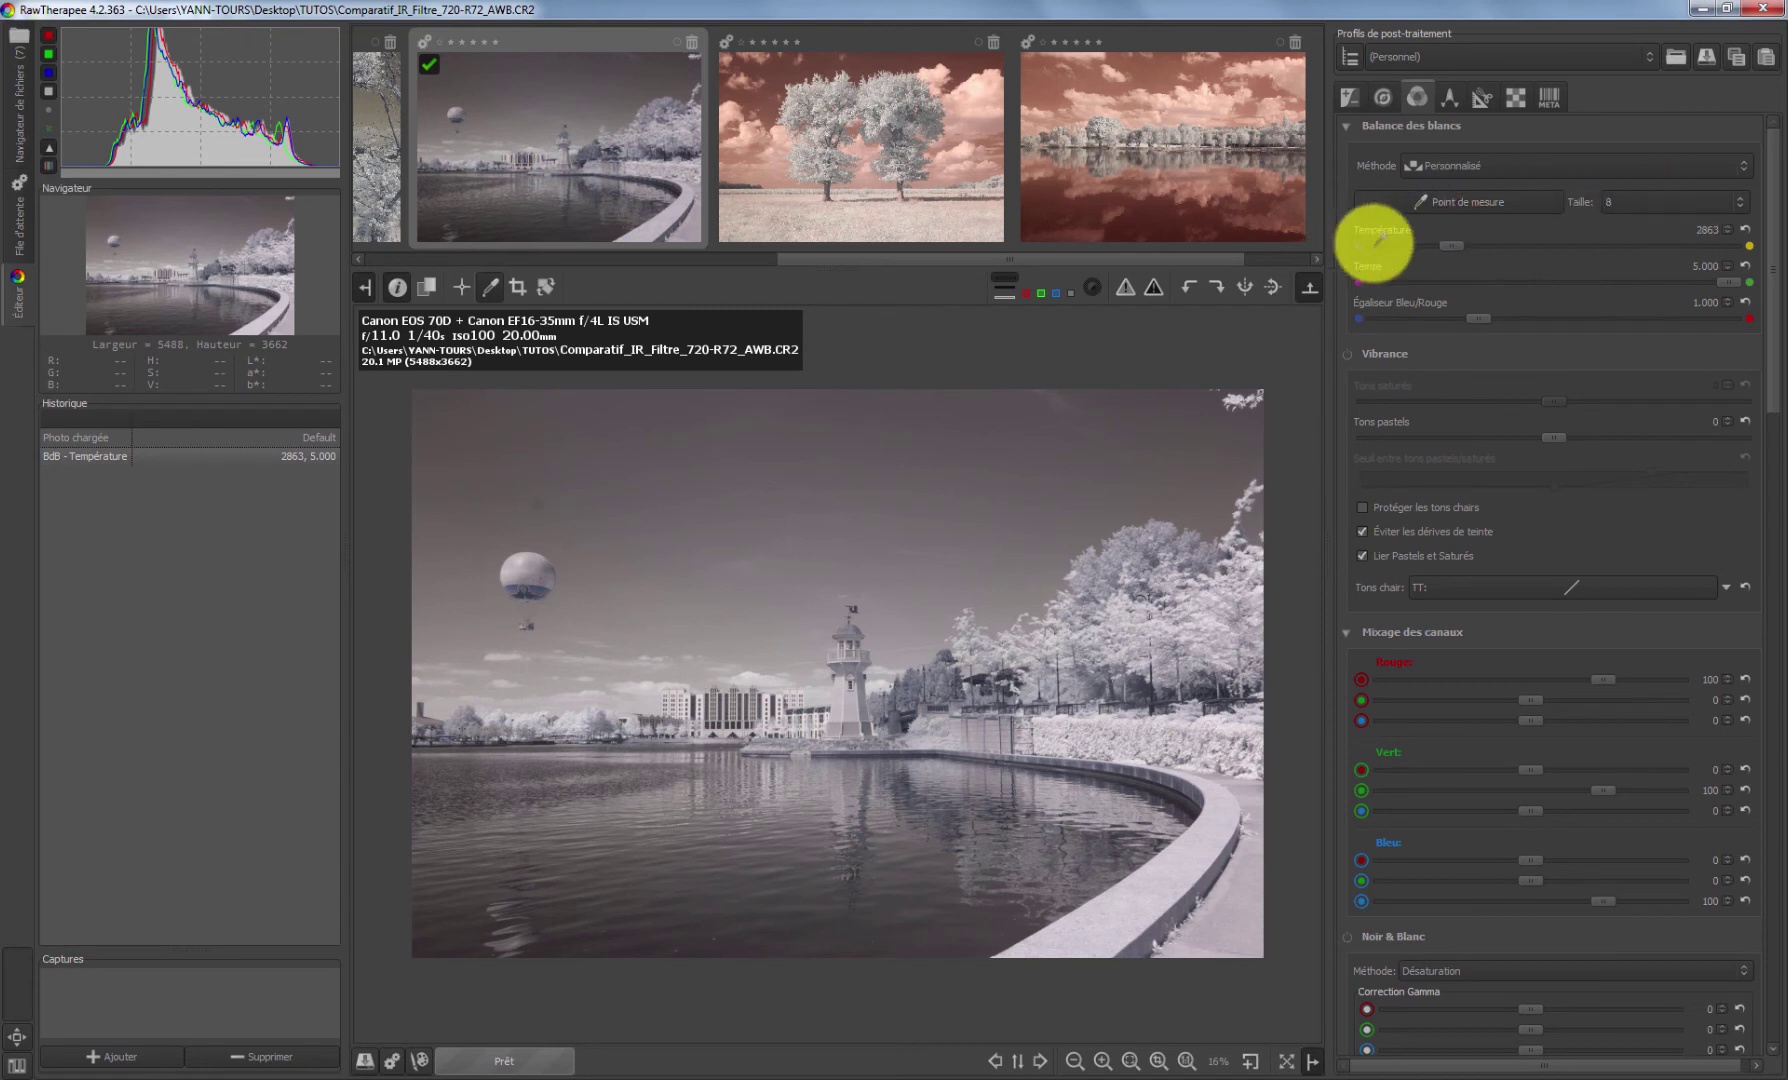
Try the white balance temperature manually, lowering it to 1500 and then raising it to 2572
{"action": "left_click", "coordinate": [1451, 246]}
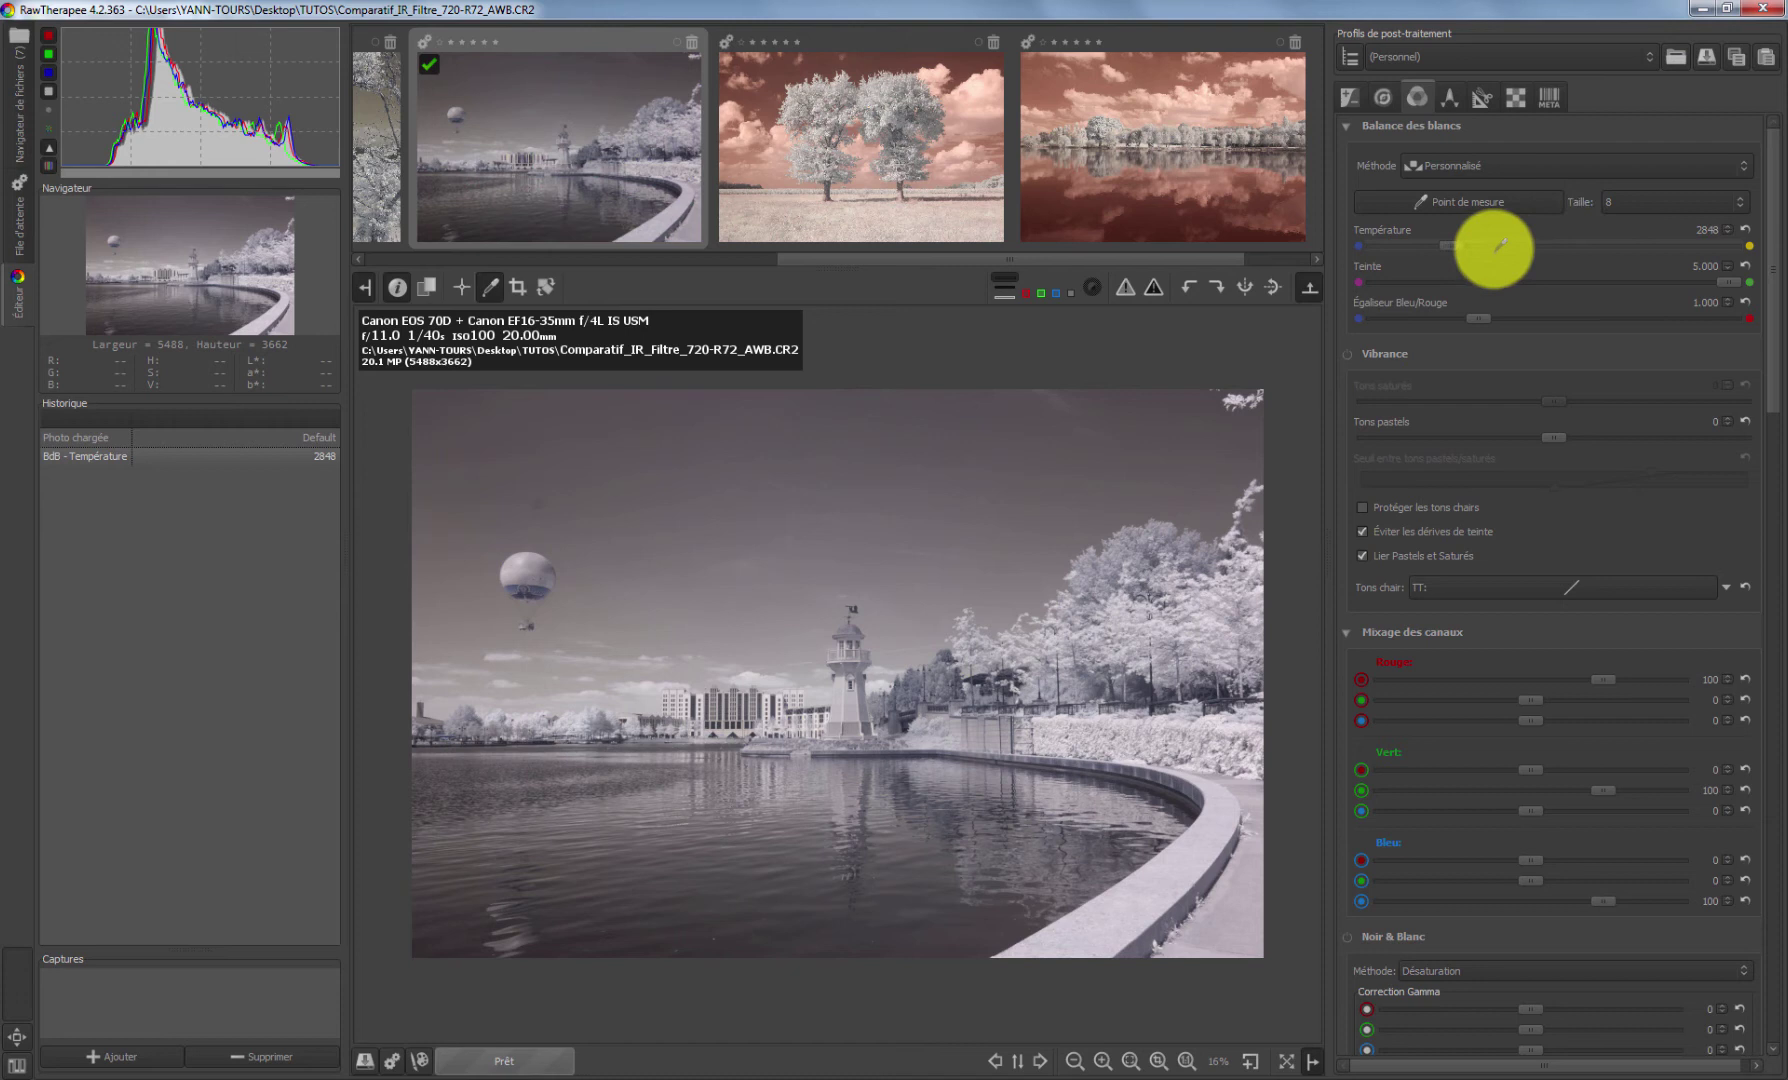
{"action": "left_click_drag", "start_coordinate": [1457, 244], "coordinate": [1370, 219]}
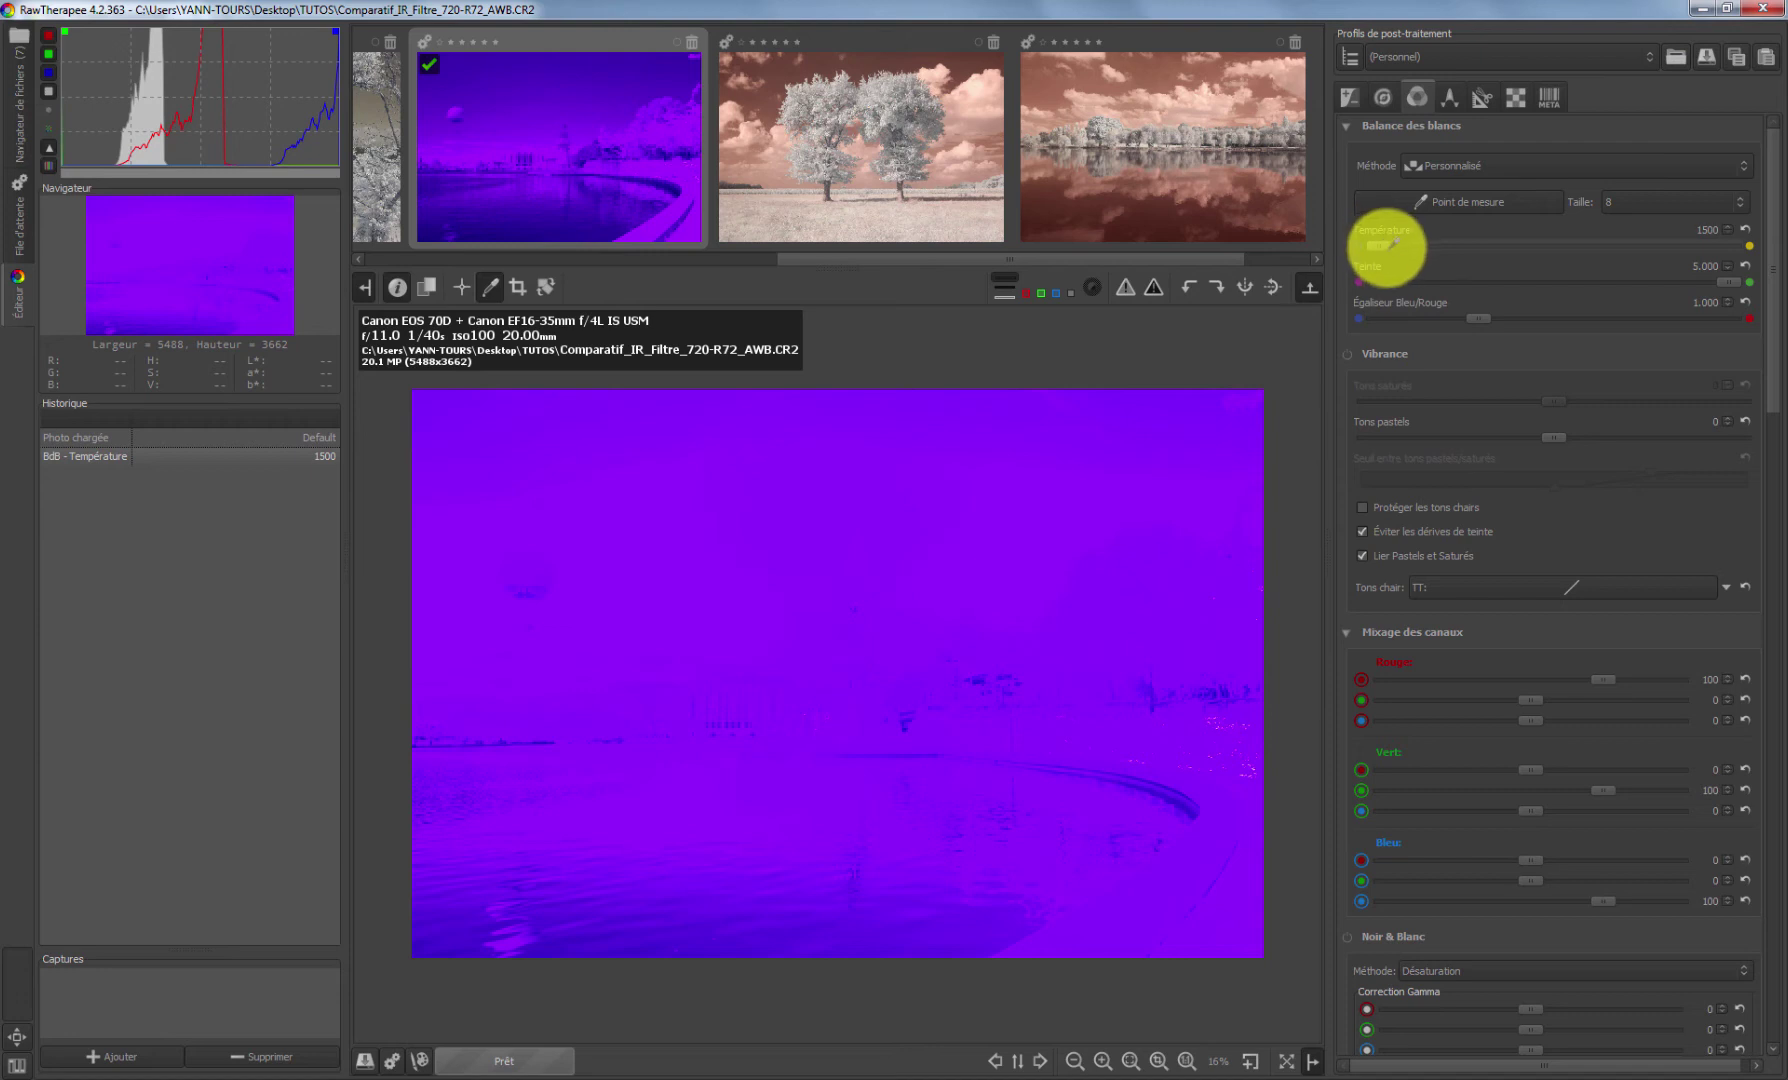
{"action": "left_click_drag", "start_coordinate": [1403, 250], "coordinate": [1449, 284]}
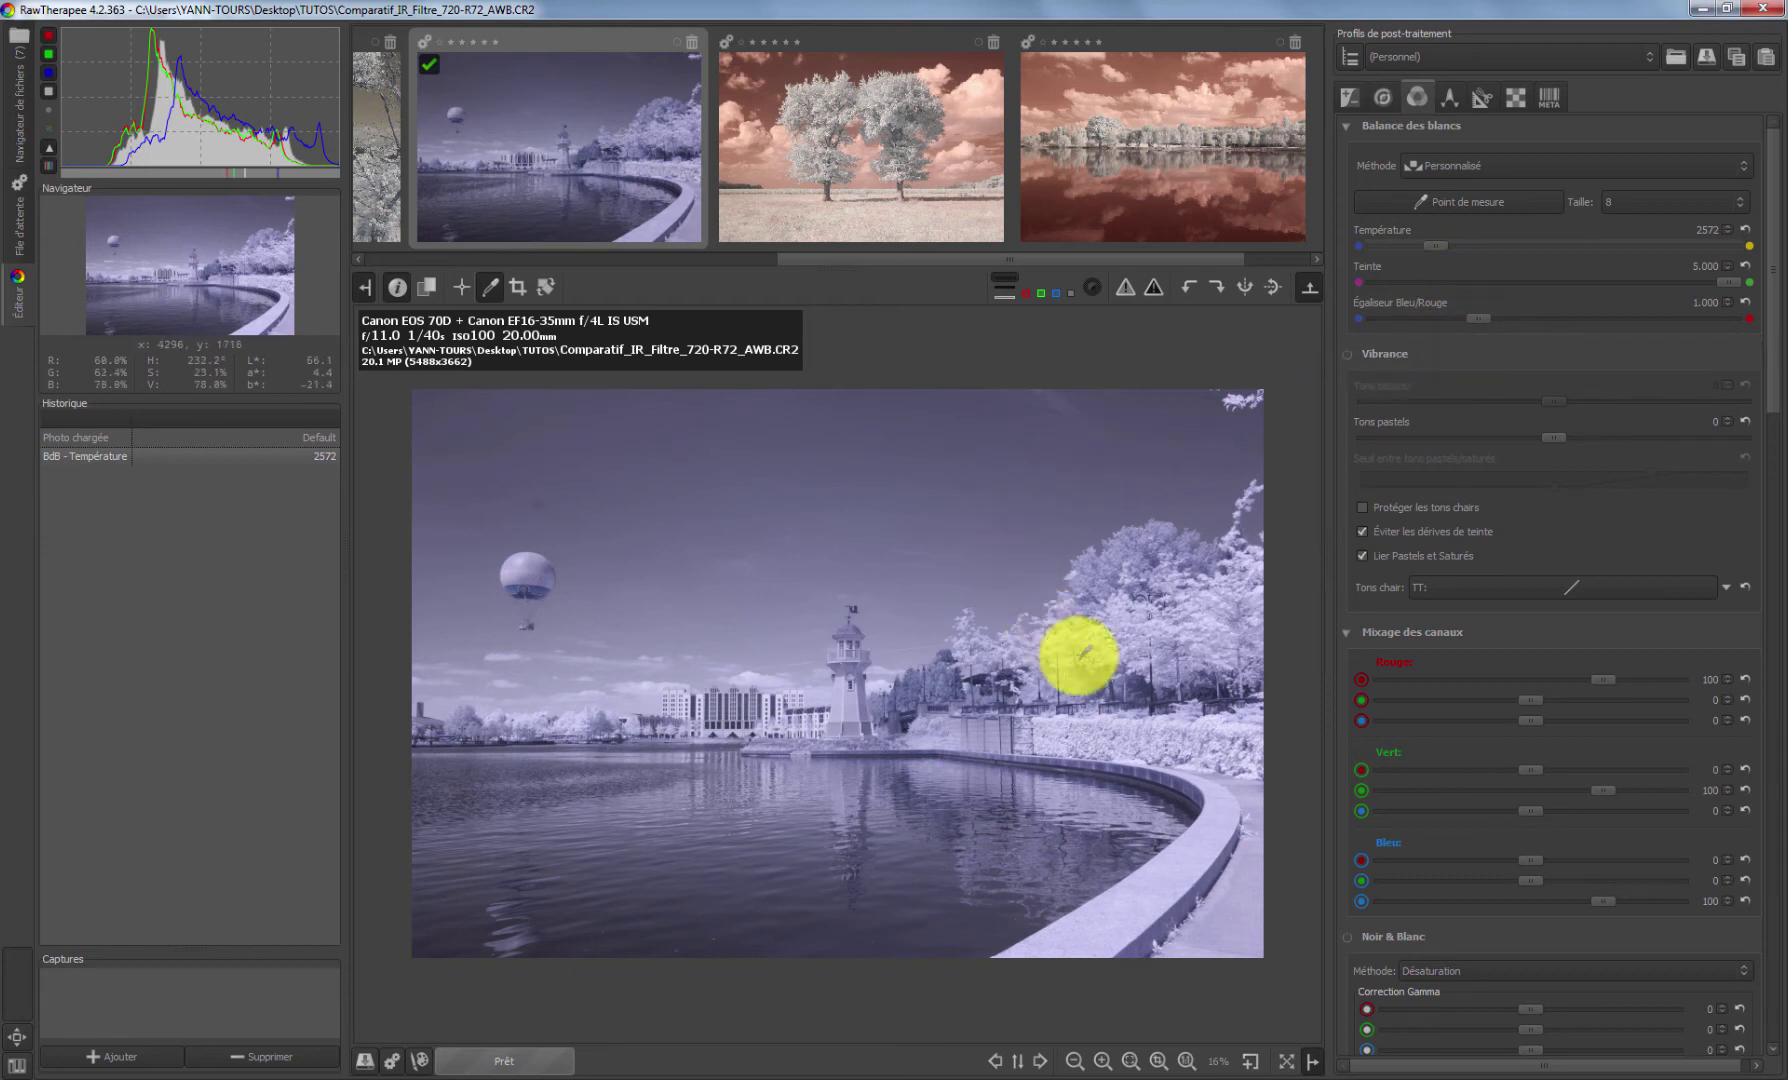
Resample the white balance on the hedge, the tree foliage and finally the lighthouse tower
{"action": "left_click", "coordinate": [1109, 748]}
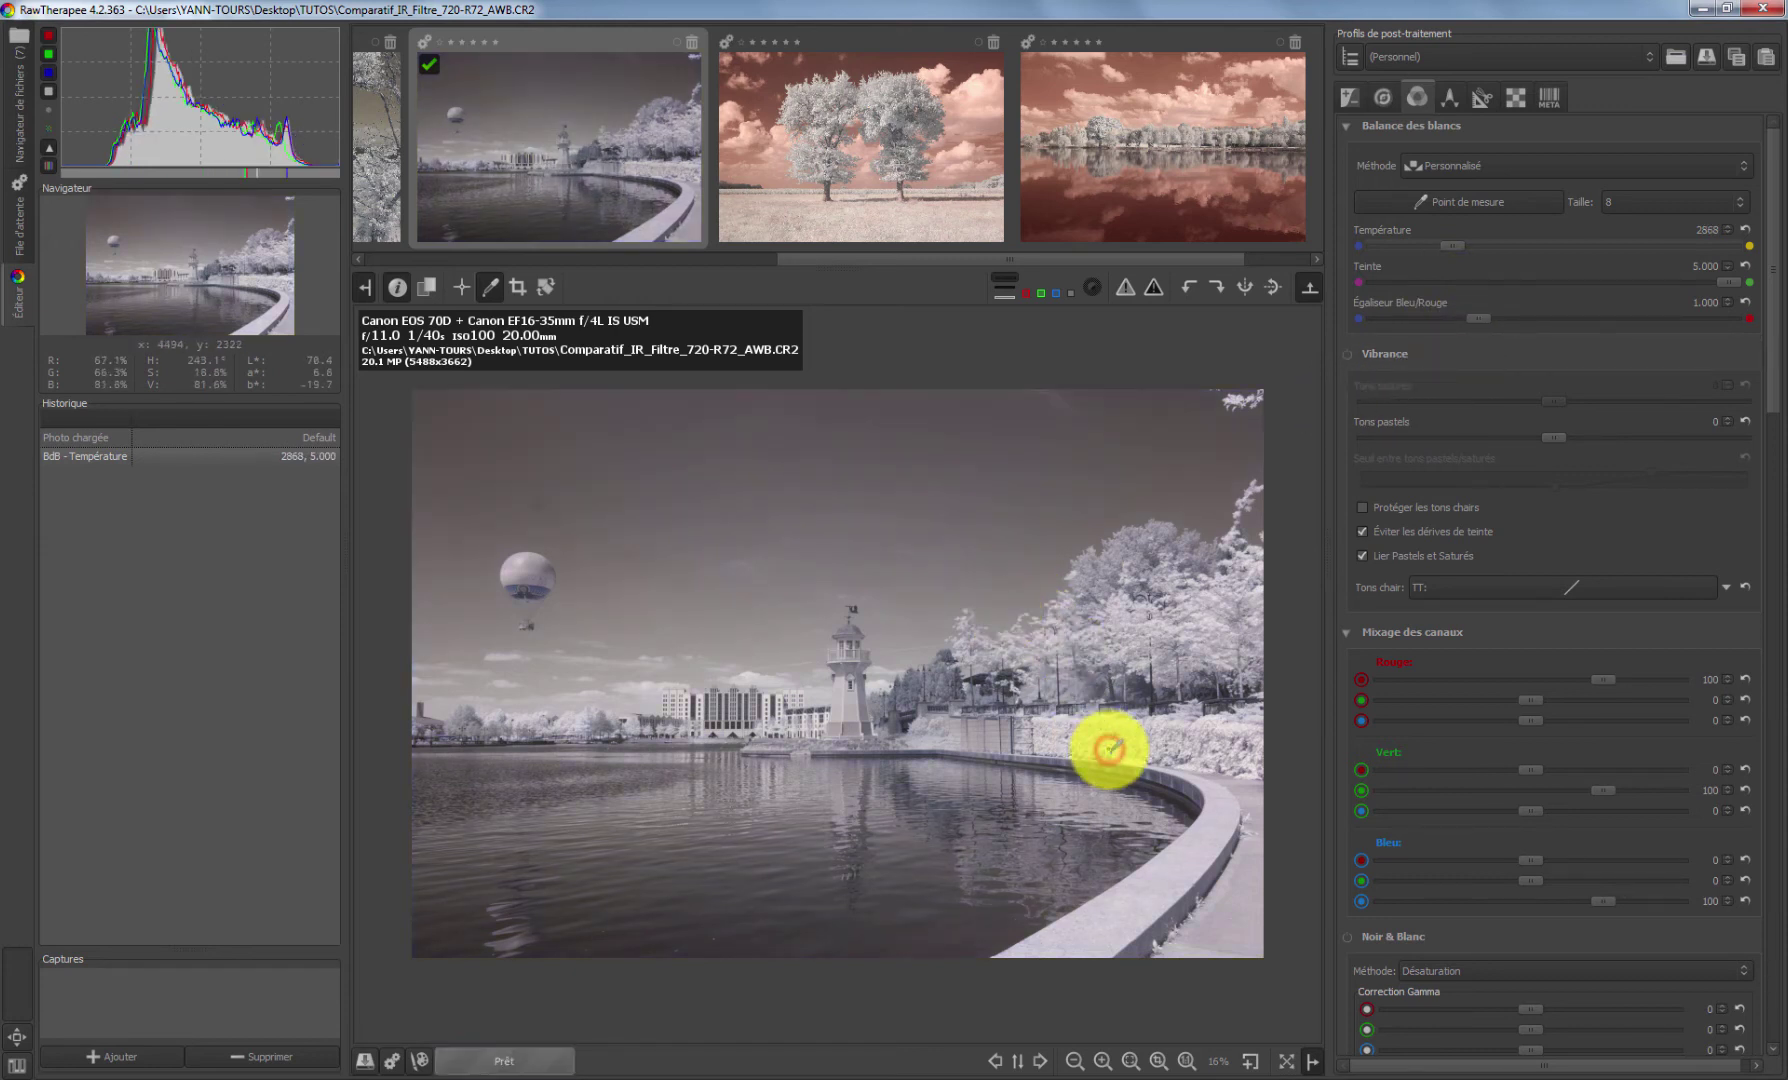
{"action": "left_click", "coordinate": [1141, 651]}
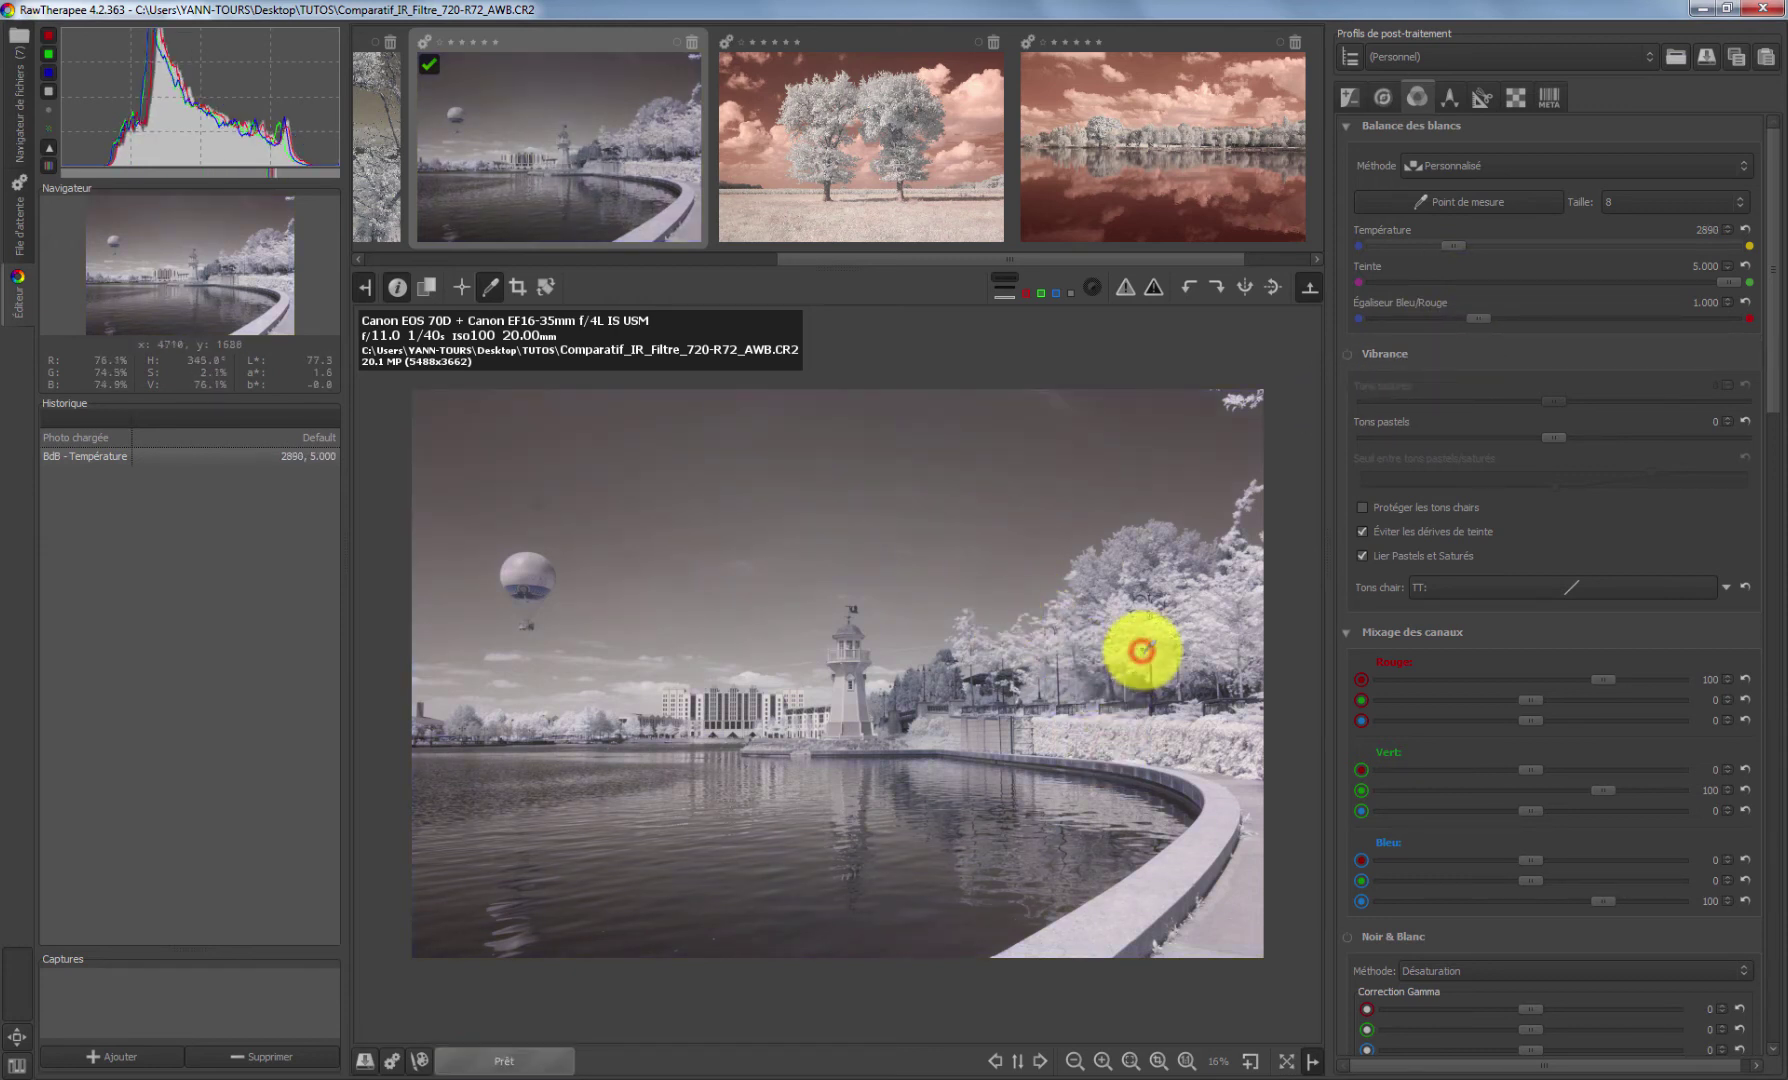
{"action": "left_click", "coordinate": [878, 683]}
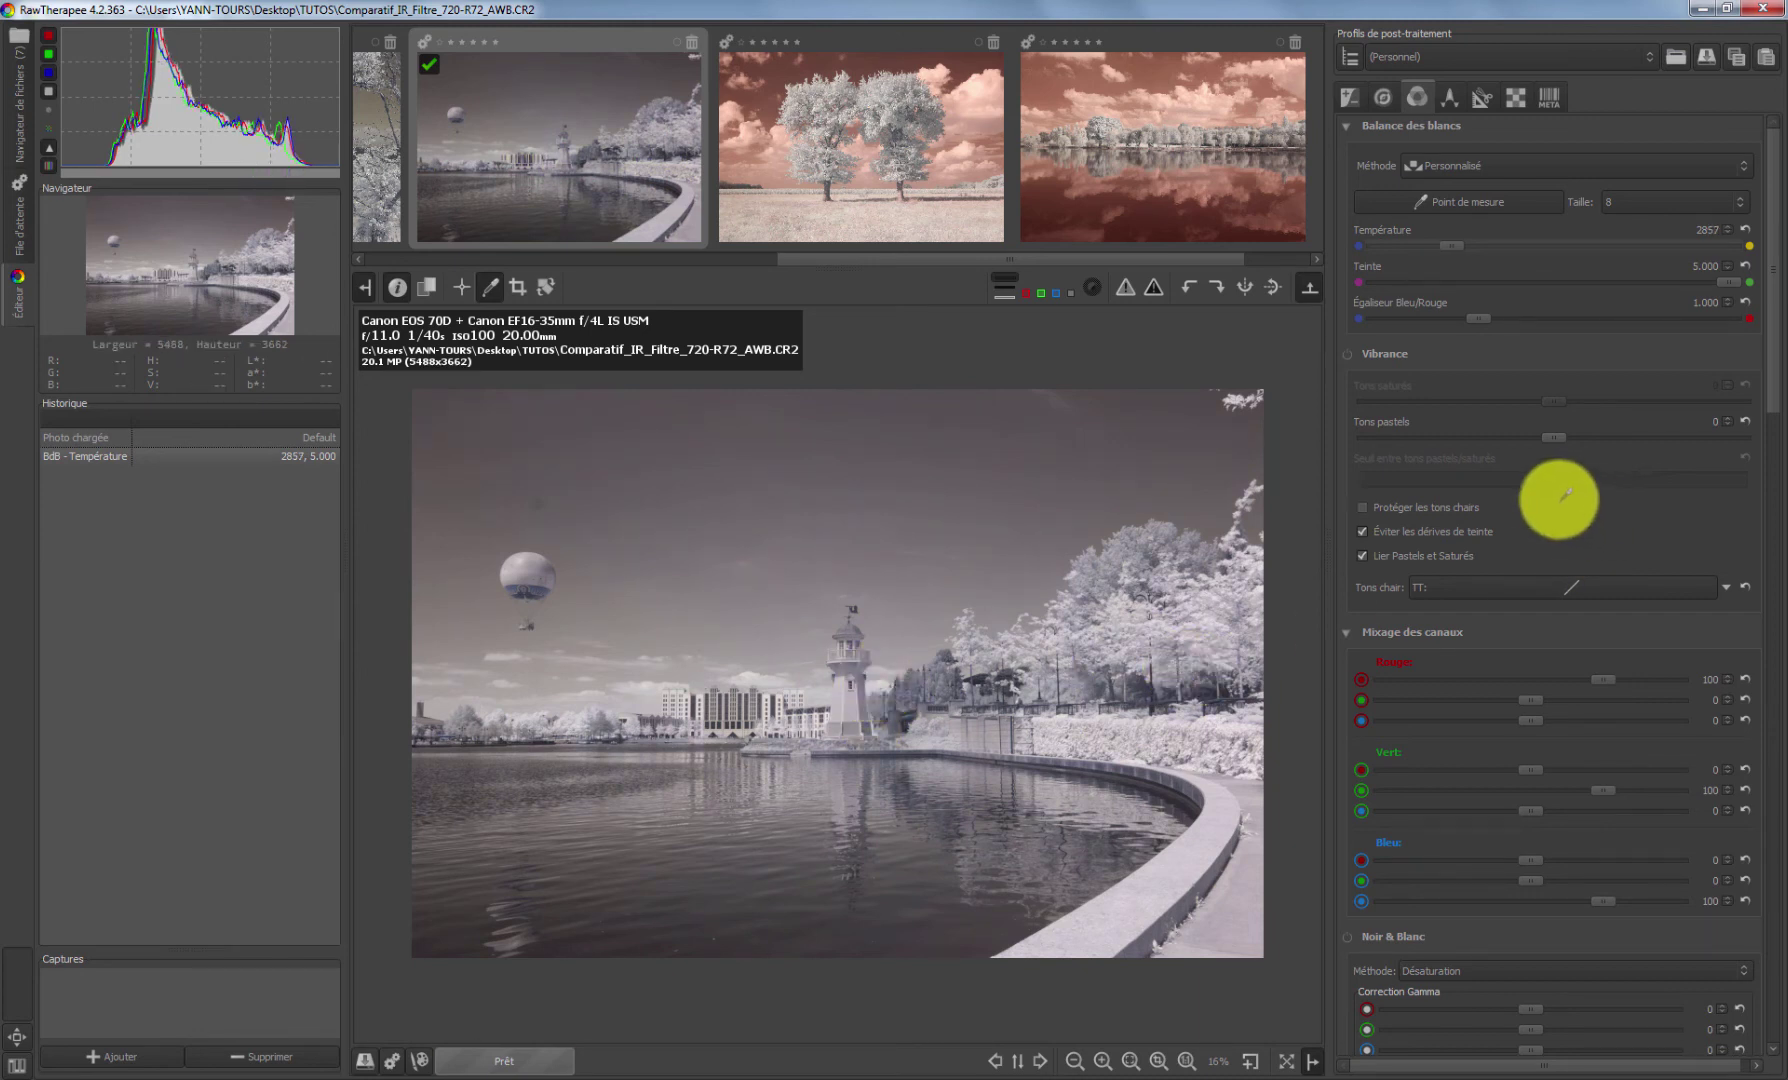
{"action": "scroll", "coordinate": [1575, 515], "scroll_direction": "down", "scroll_amount": 5}
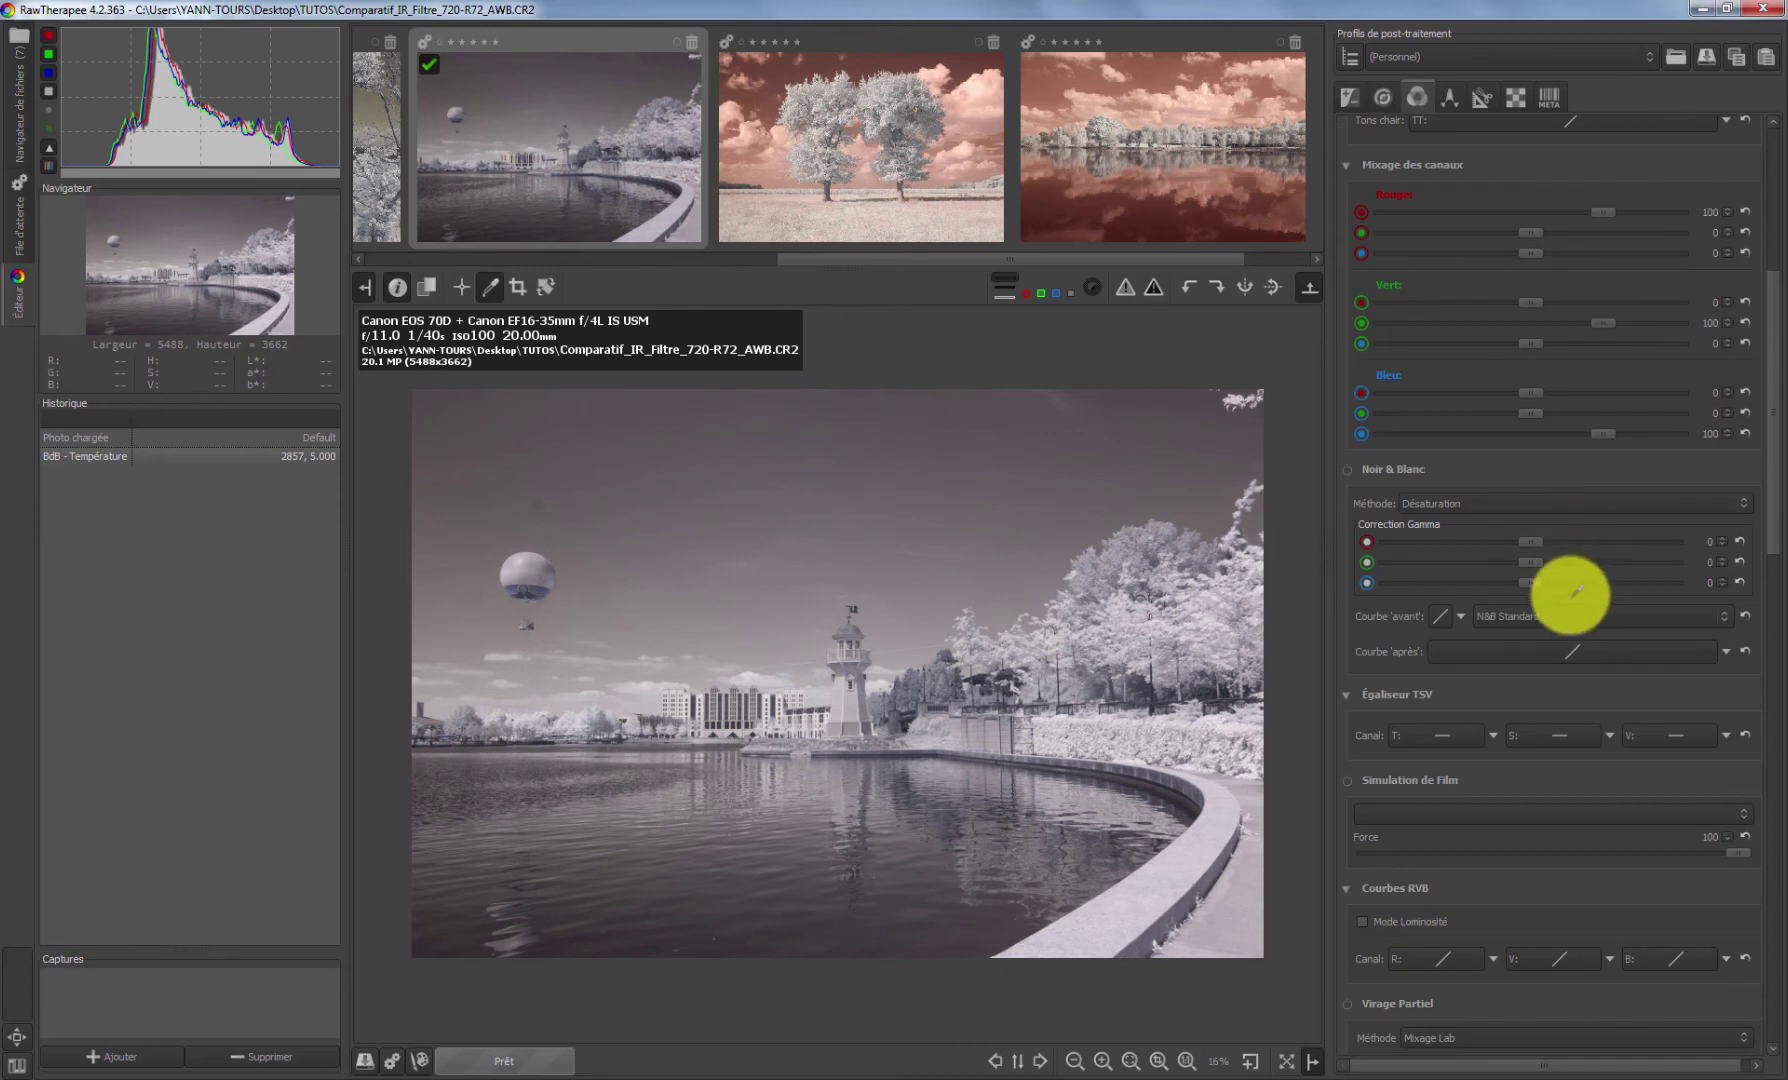
Set the exposure contrast to 41, exposure compensation to 0.93, highlight compression to 101 and black to 3810
{"action": "scroll", "coordinate": [1568, 592], "scroll_direction": "up", "scroll_amount": 6}
{"action": "left_click", "coordinate": [1380, 96]}
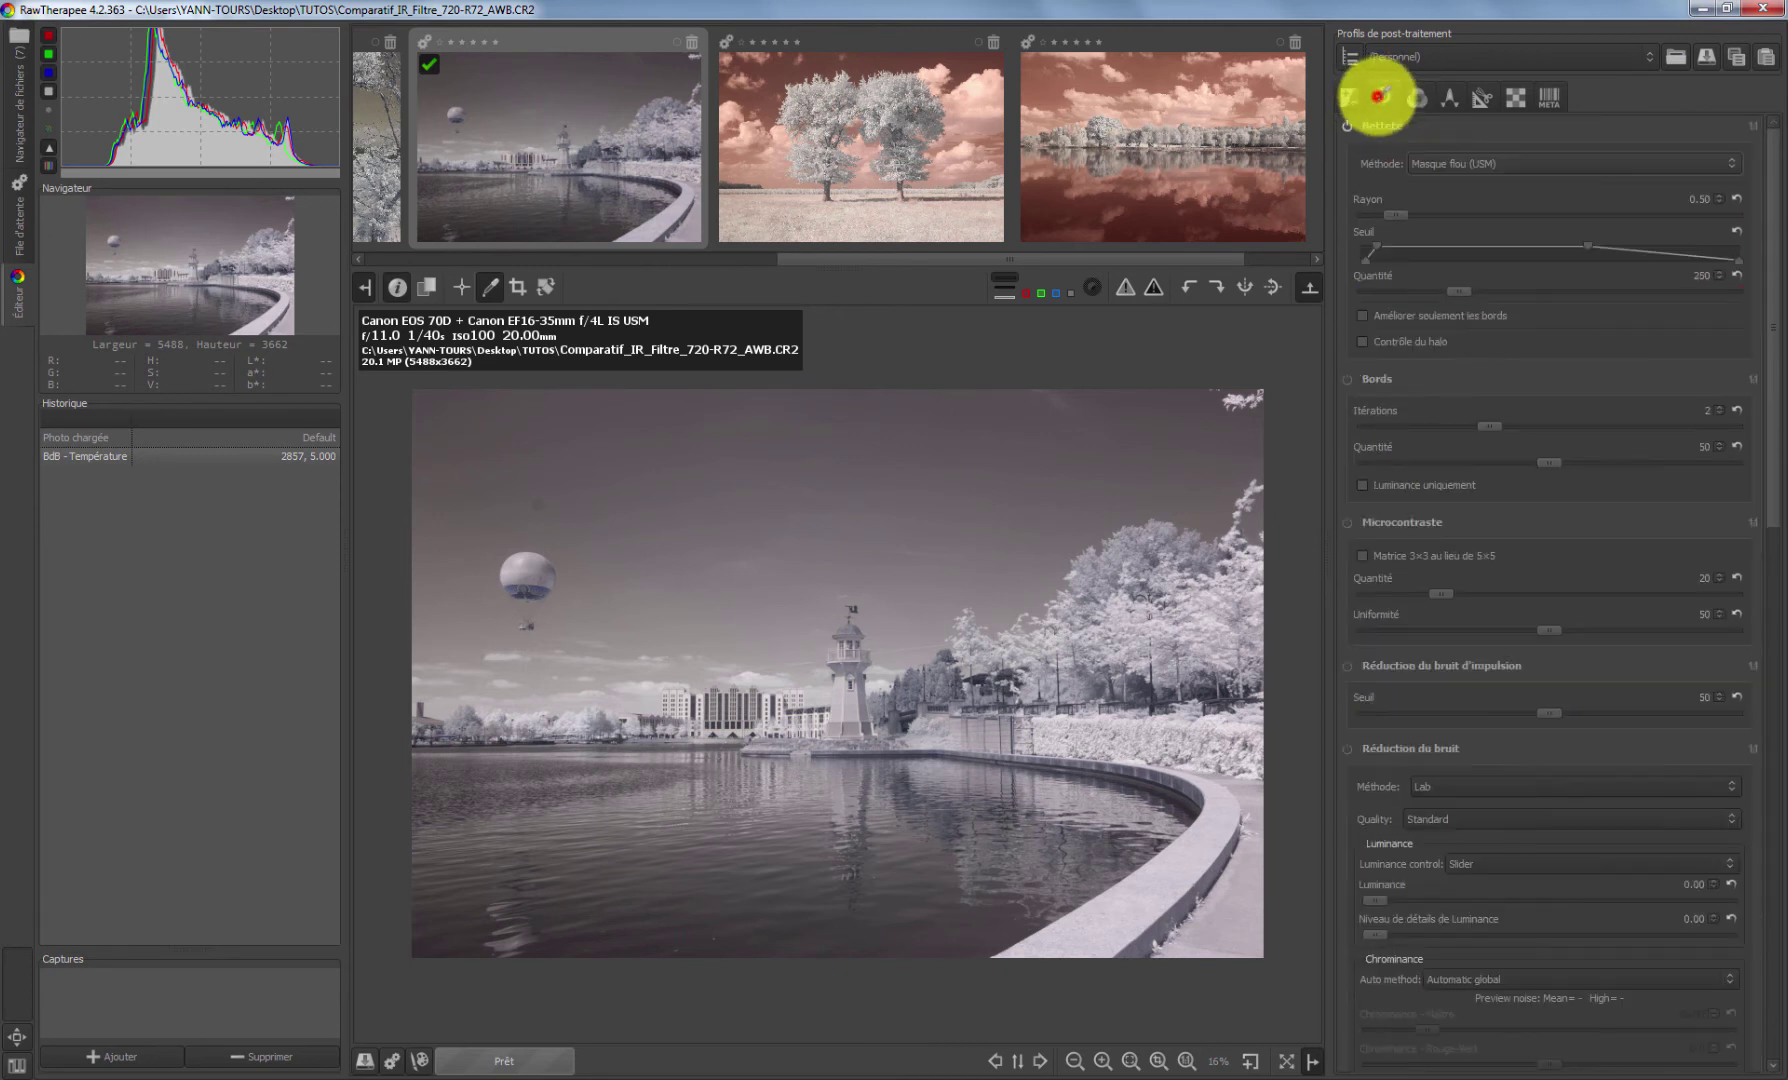
{"action": "left_click", "coordinate": [1347, 96]}
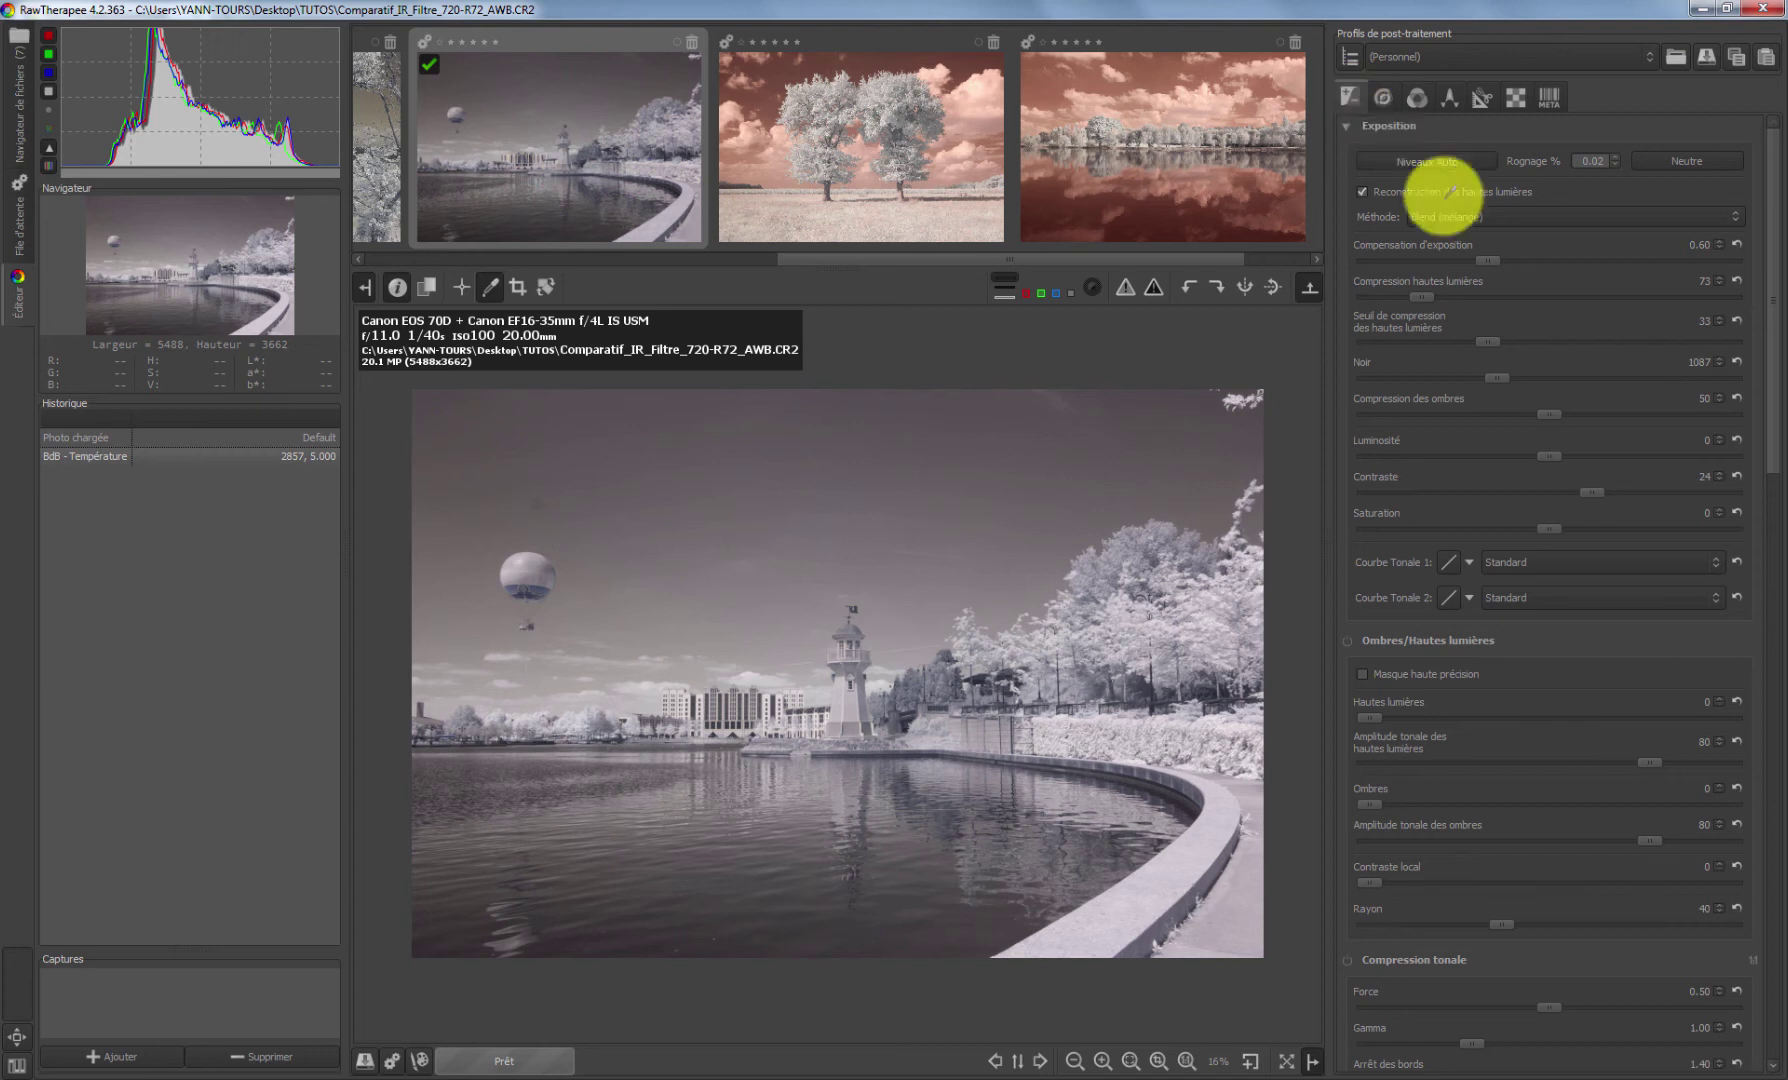
{"action": "left_click_drag", "start_coordinate": [1591, 492], "coordinate": [1621, 491]}
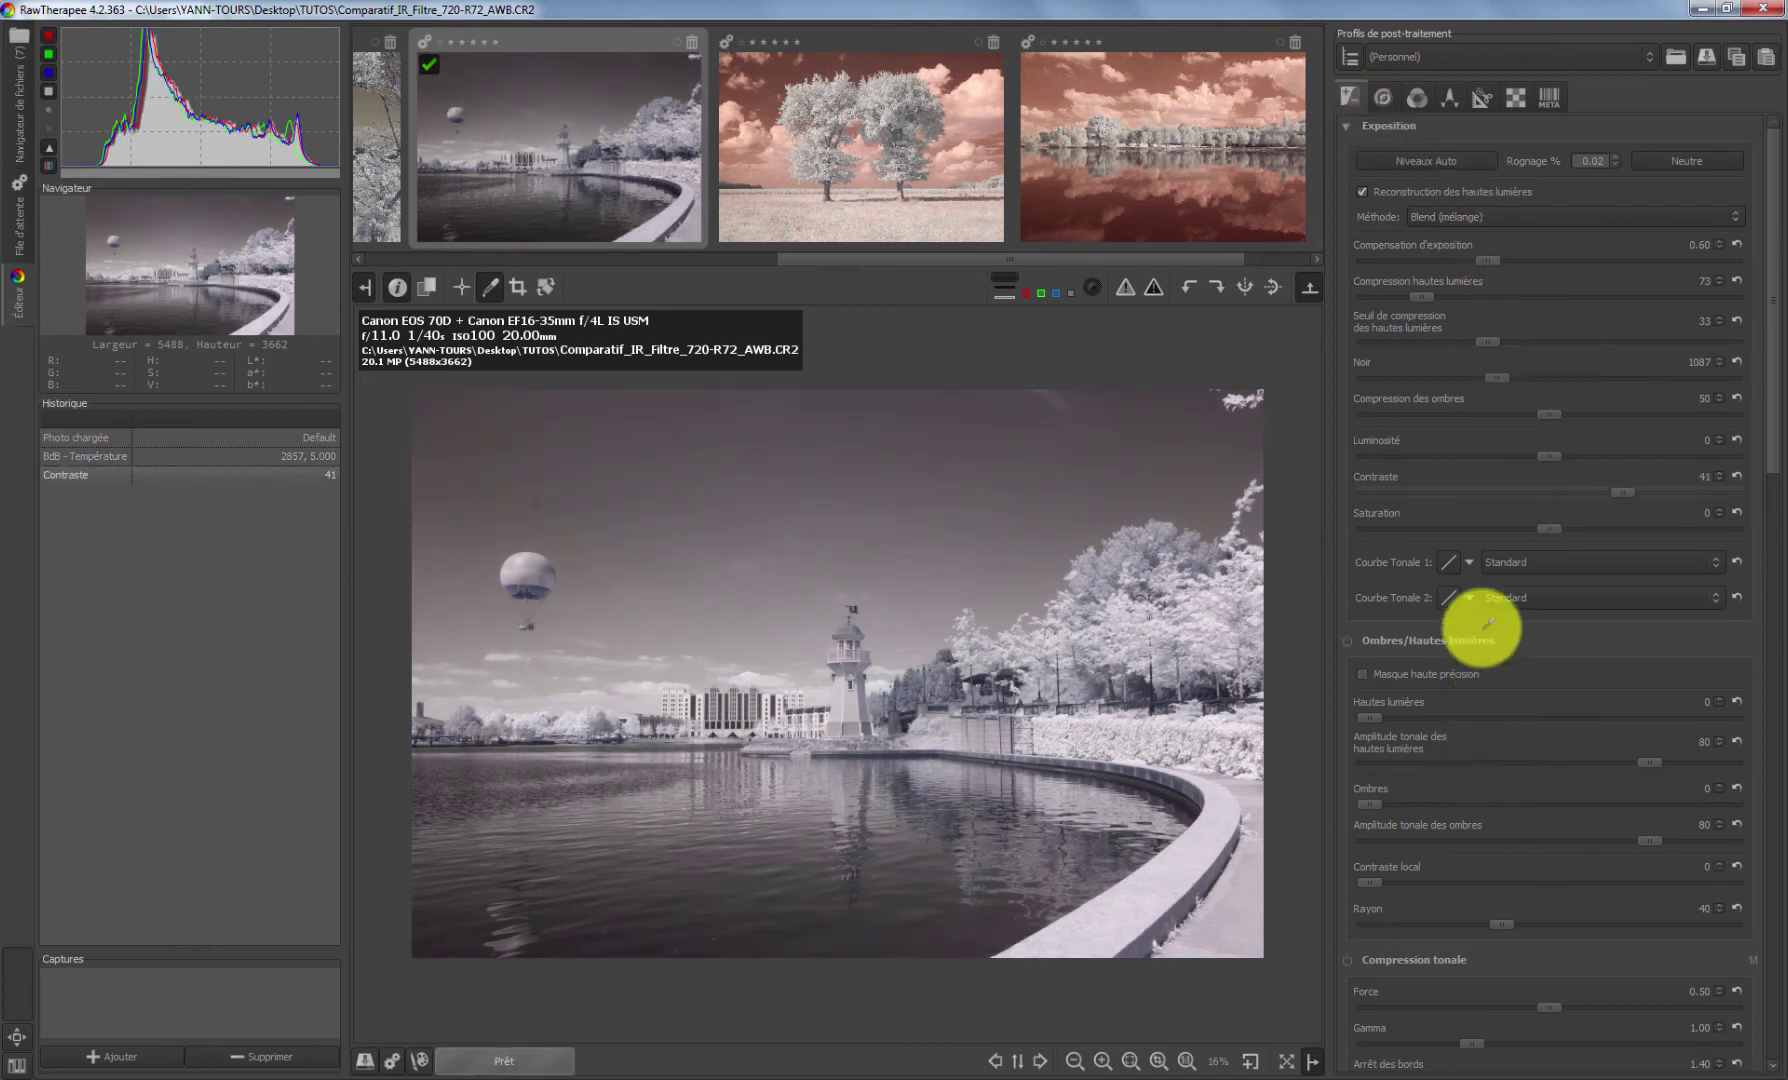
{"action": "left_click_drag", "start_coordinate": [1487, 257], "coordinate": [1448, 297]}
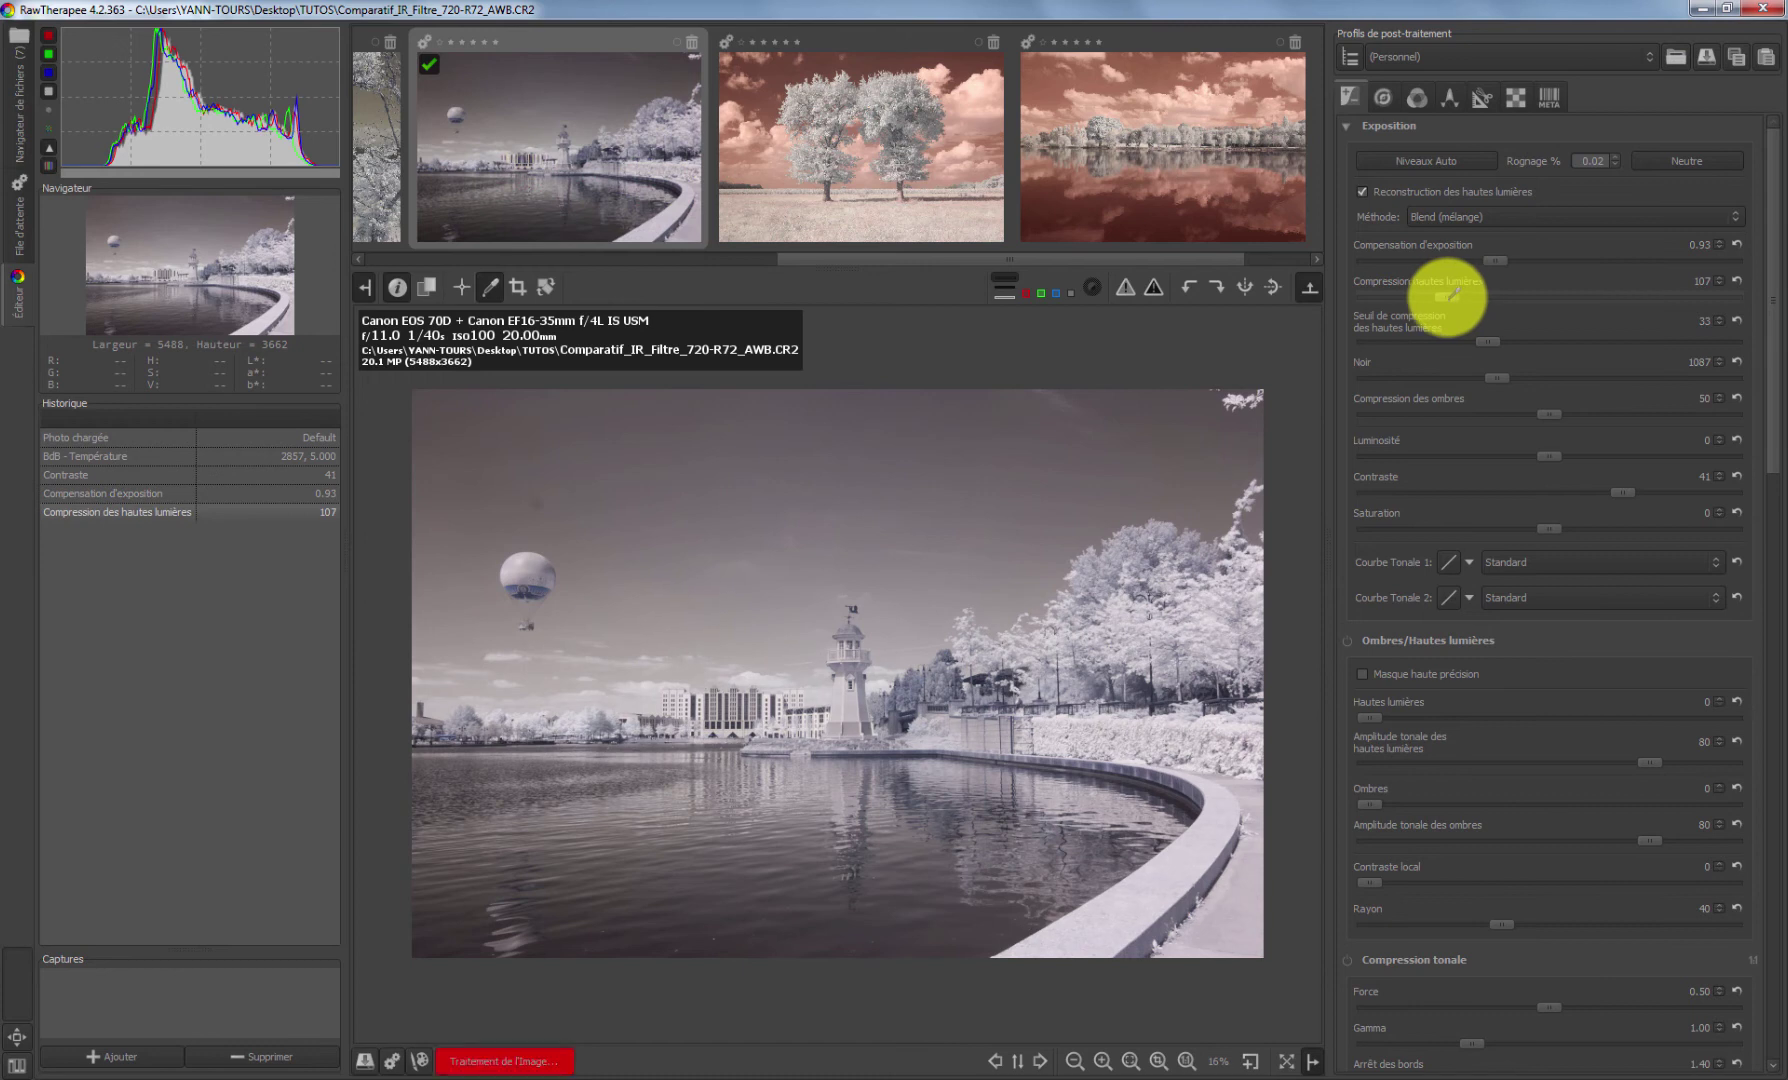
{"action": "left_click_drag", "start_coordinate": [1477, 368], "coordinate": [1520, 375]}
Raise the exposure saturation to 36 and resample the white balance on the tree foliage
{"action": "scroll", "coordinate": [1565, 625], "scroll_direction": "down", "scroll_amount": 5}
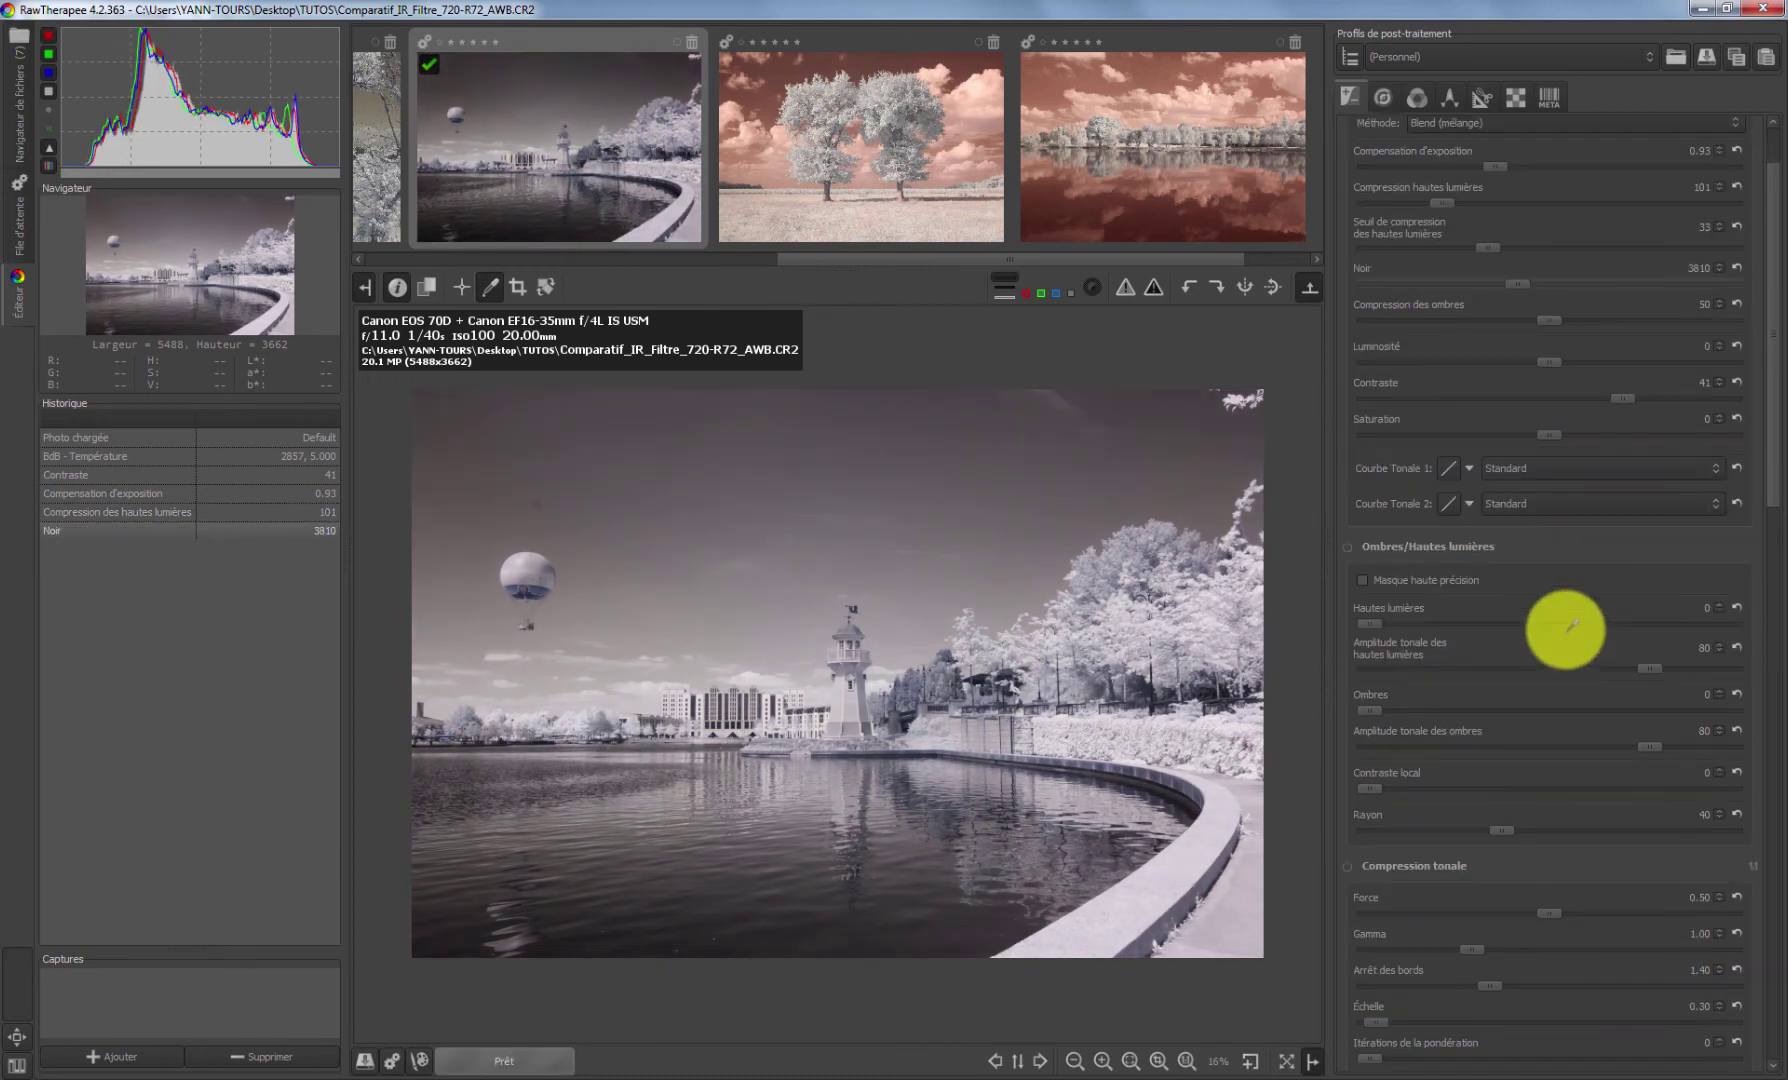
{"action": "scroll", "coordinate": [1568, 628], "scroll_direction": "down", "scroll_amount": 5}
{"action": "left_click_drag", "start_coordinate": [1606, 528], "coordinate": [1562, 527]}
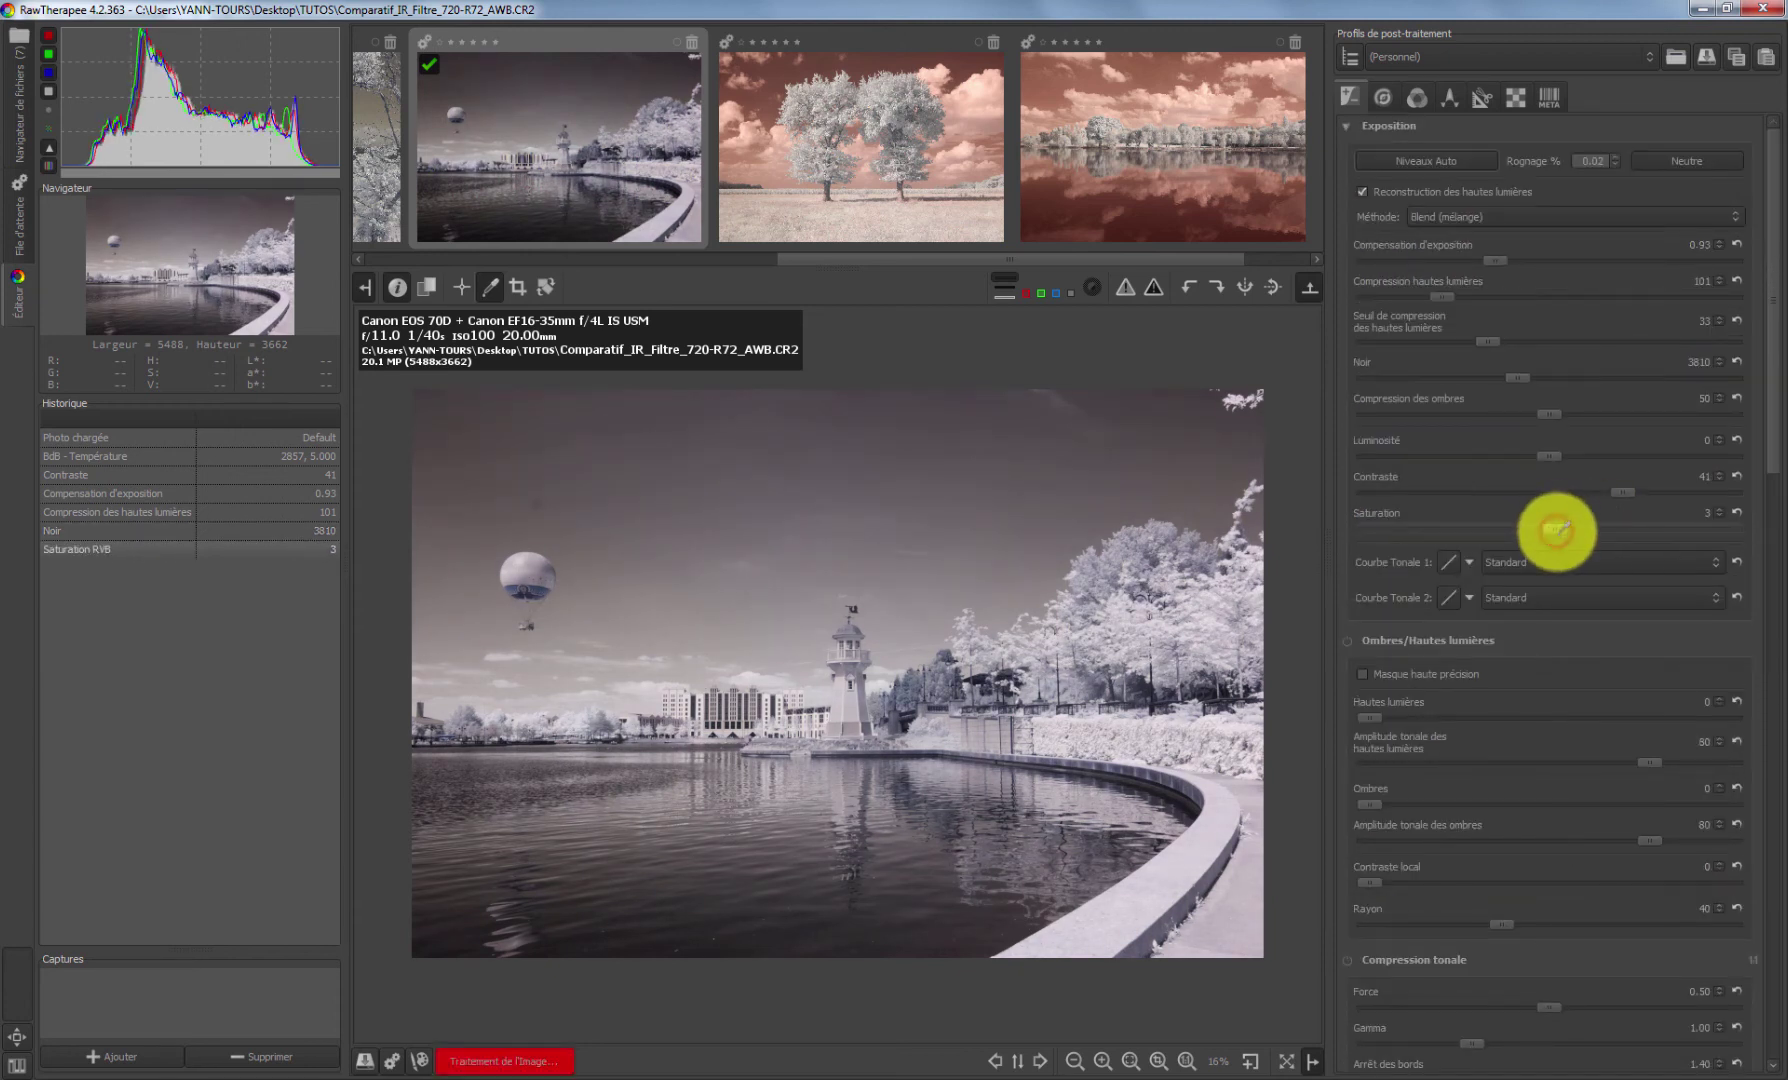
{"action": "left_click_drag", "start_coordinate": [1555, 528], "coordinate": [1615, 527]}
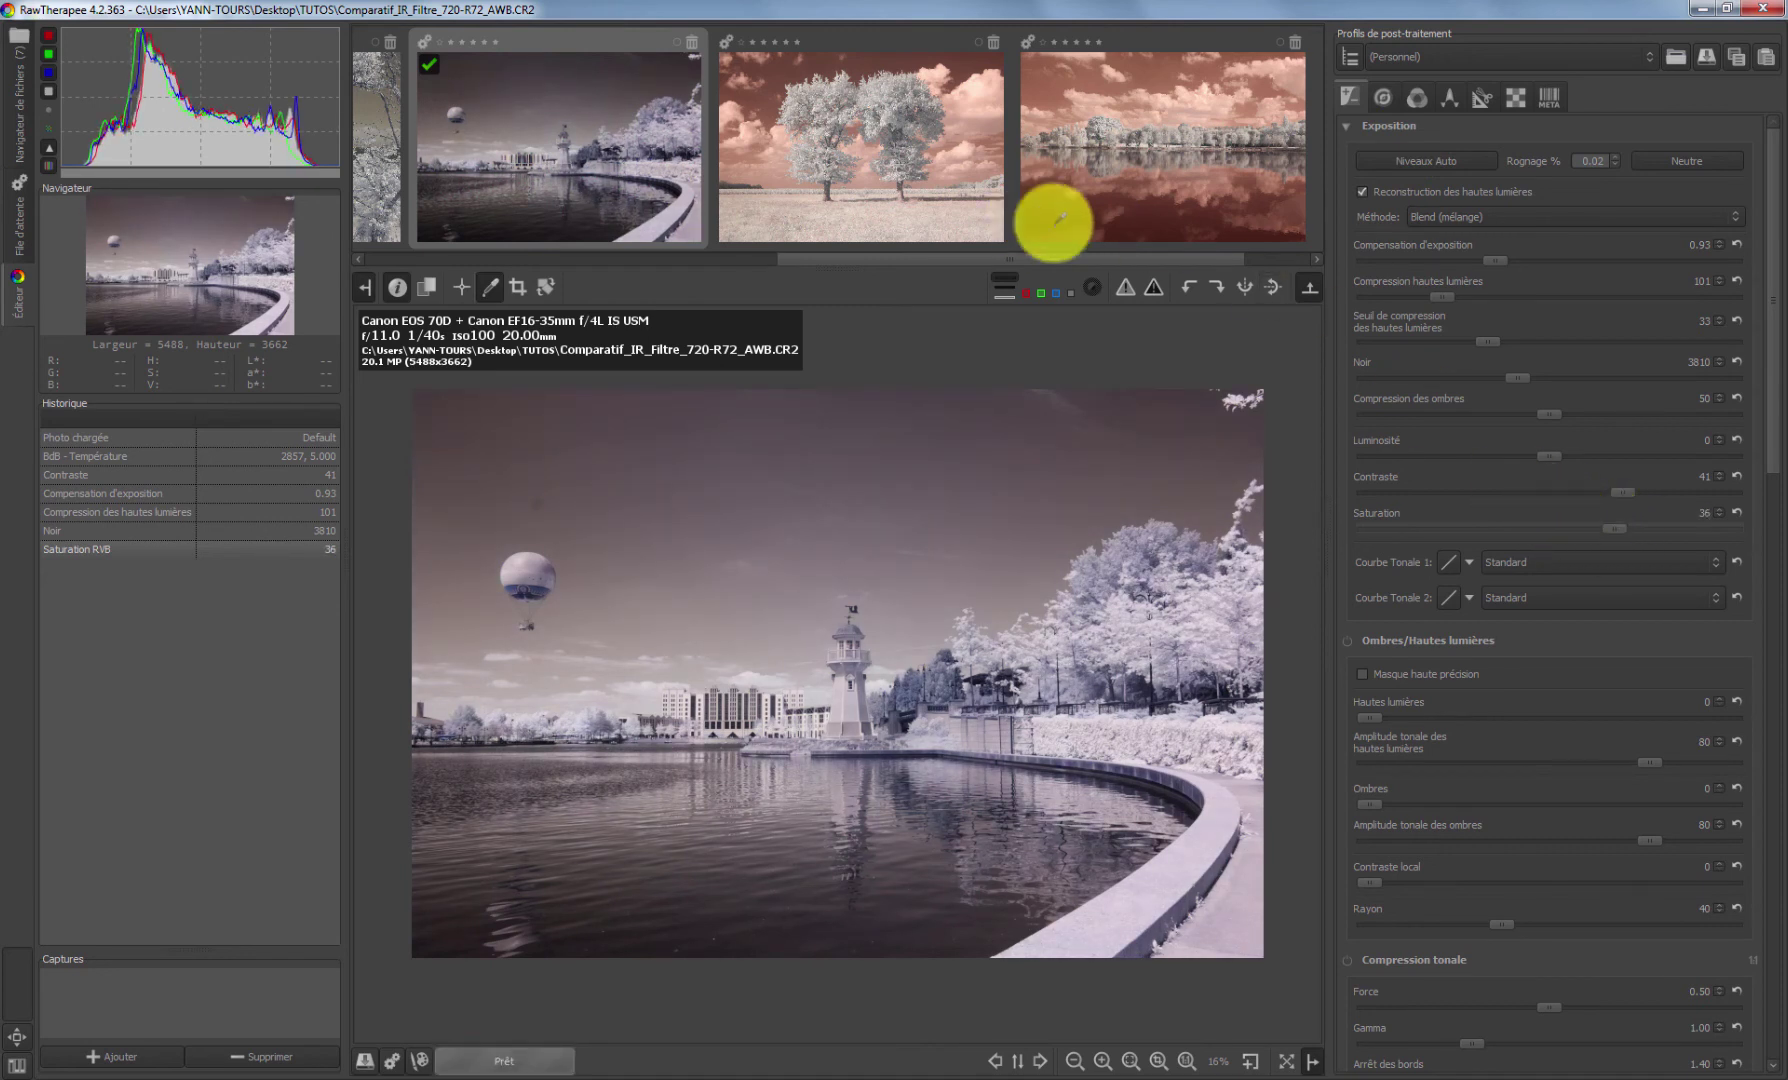
{"action": "left_click", "coordinate": [489, 287]}
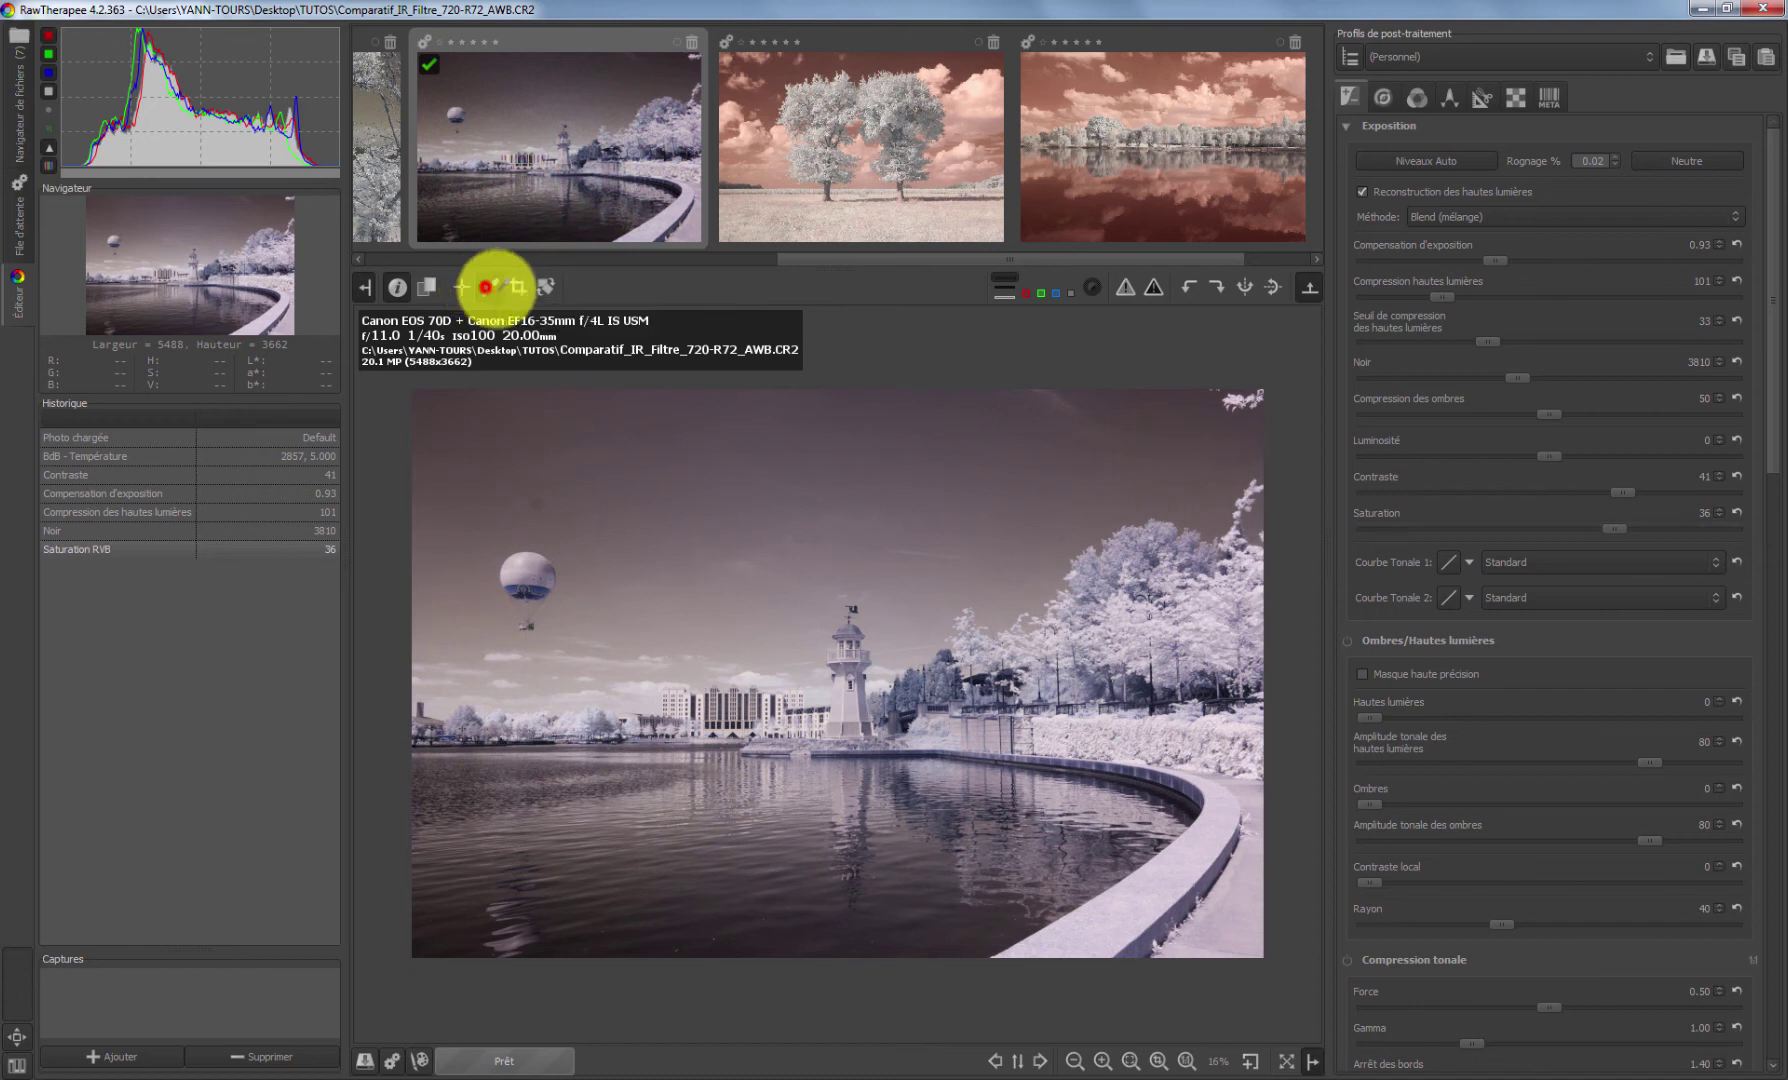
{"action": "left_click", "coordinate": [1117, 633]}
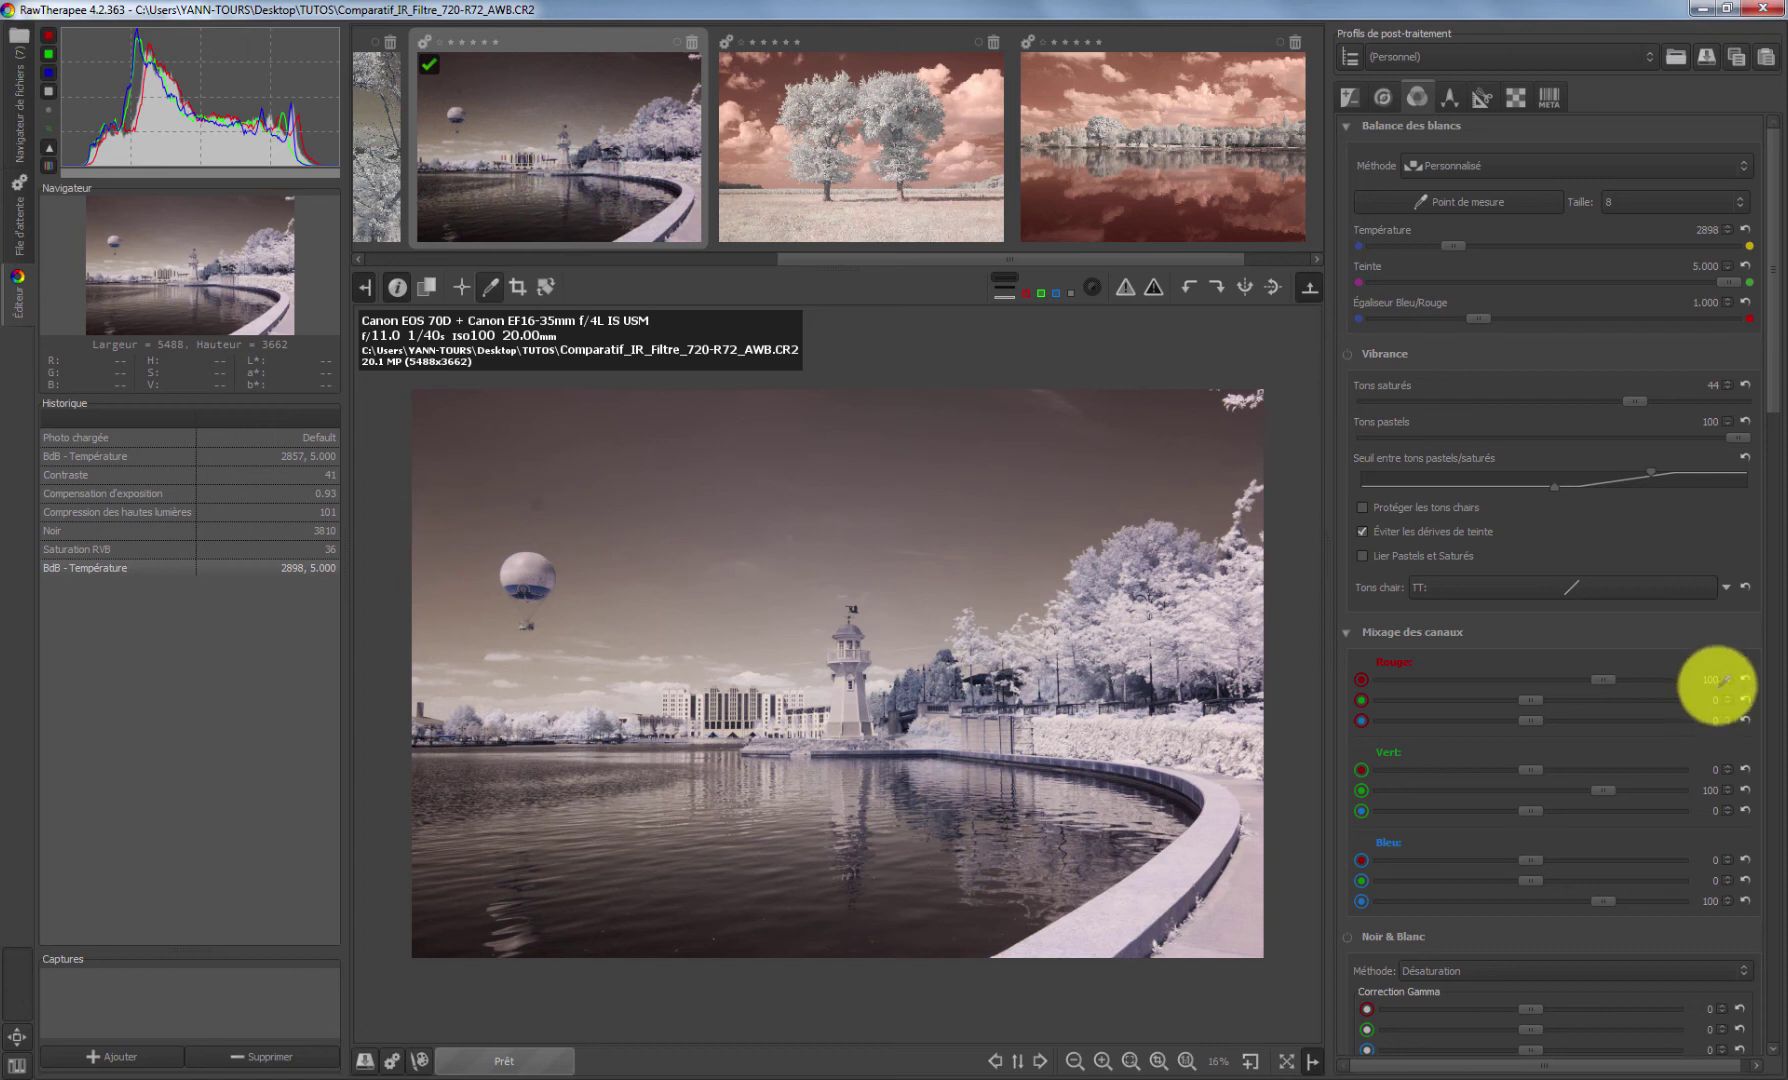
Swap red and blue in the channel mixer: red output to red 0, blue 100, and blue output to red 100, blue 0
{"action": "left_click_drag", "start_coordinate": [1718, 682], "coordinate": [1680, 680]}
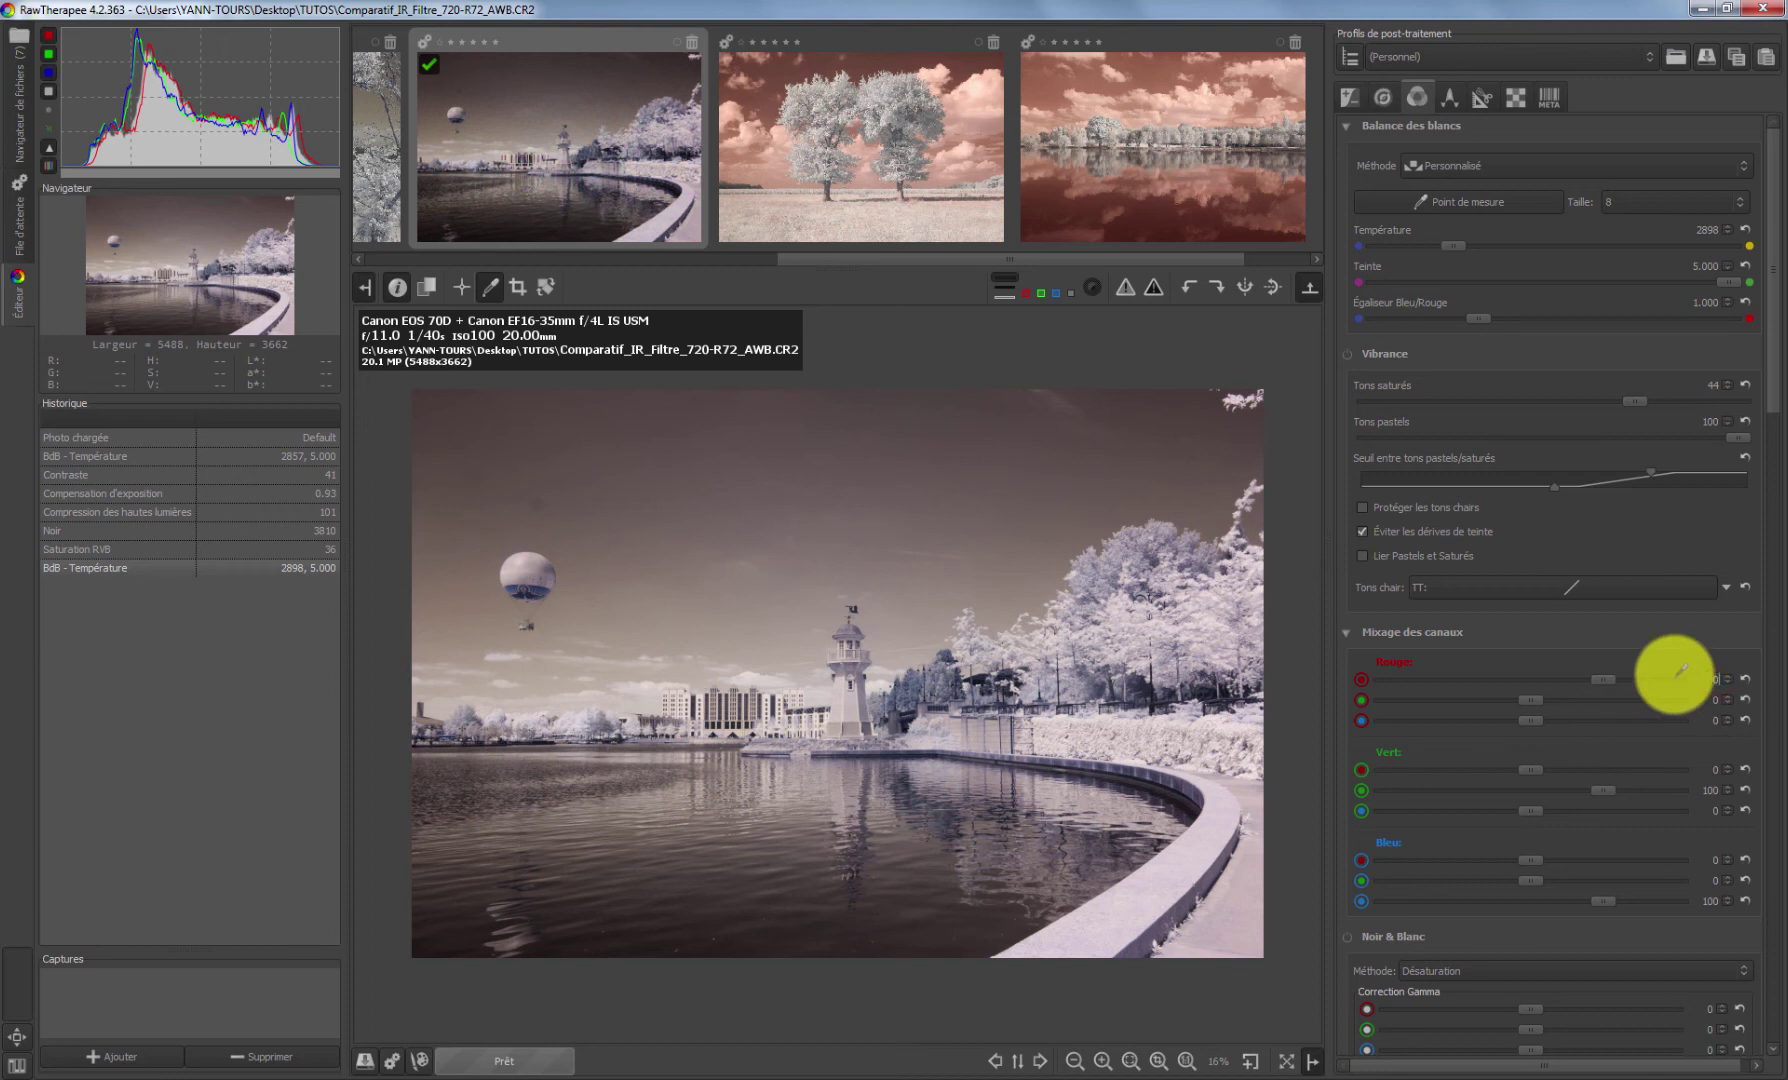
{"action": "left_click", "coordinate": [1719, 720]}
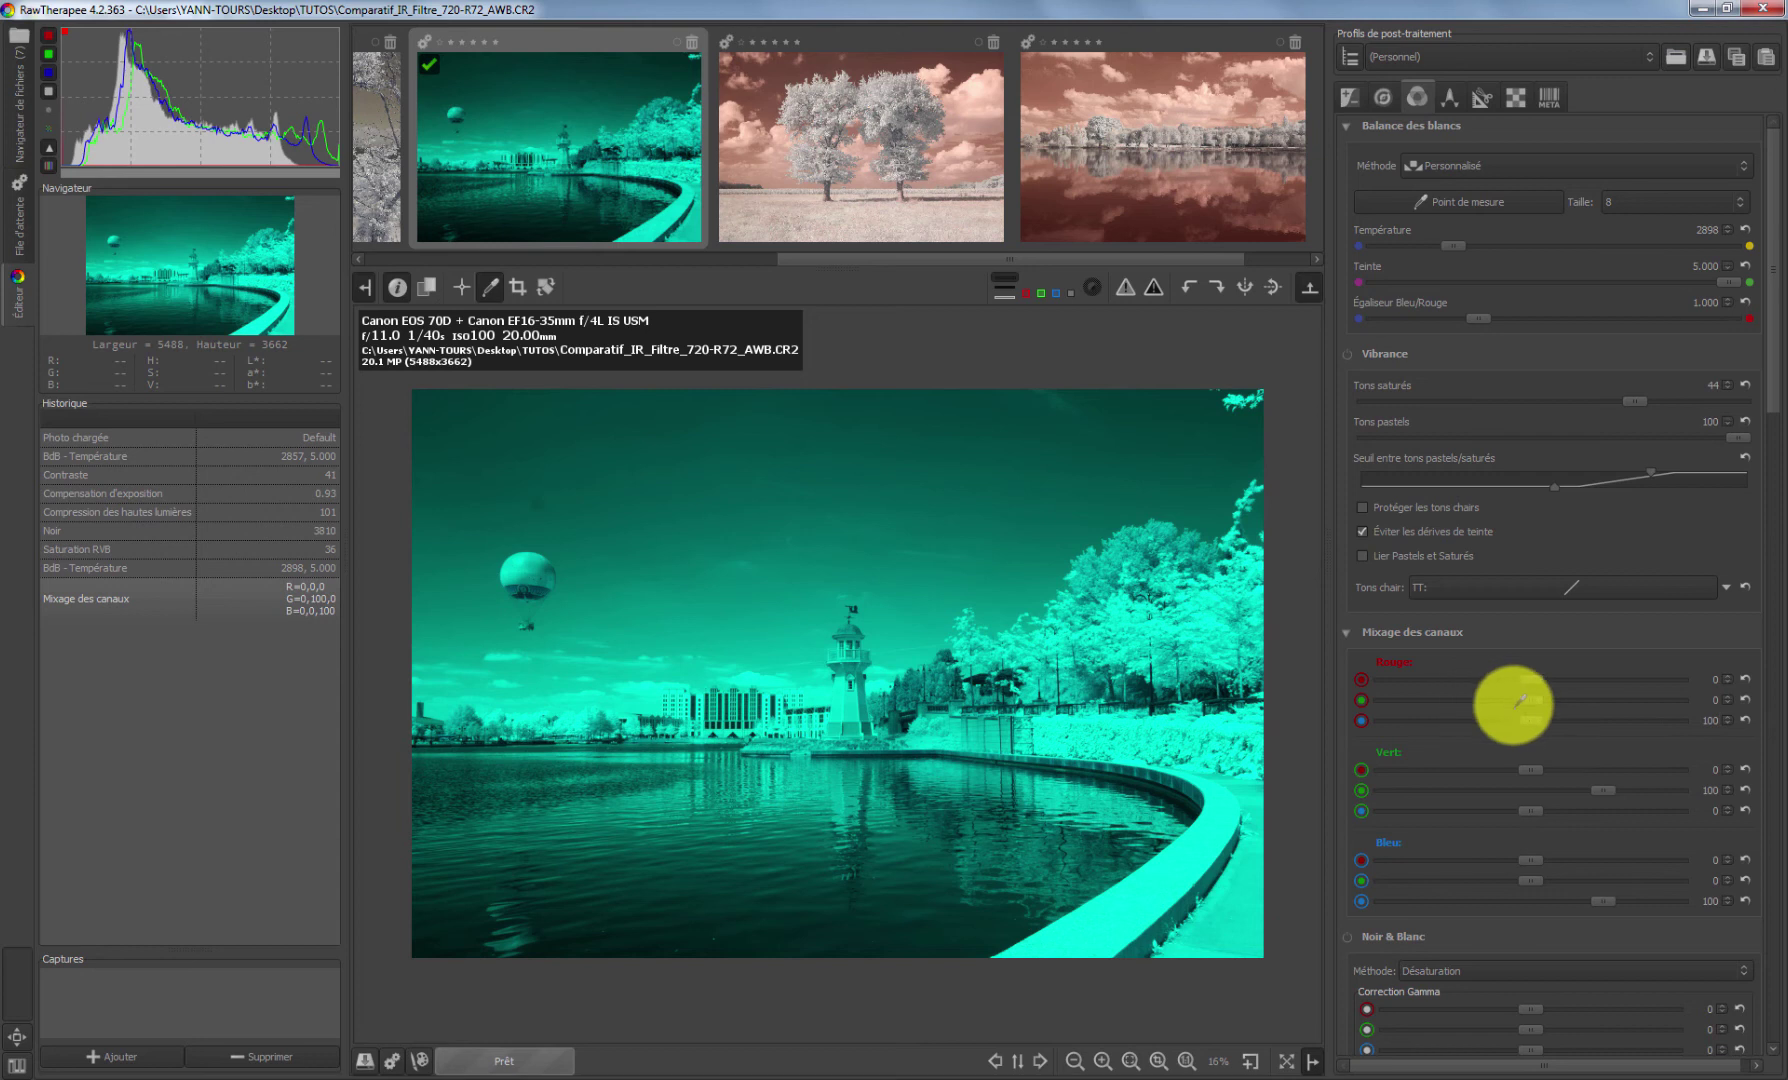
{"action": "left_click", "coordinate": [1716, 858]}
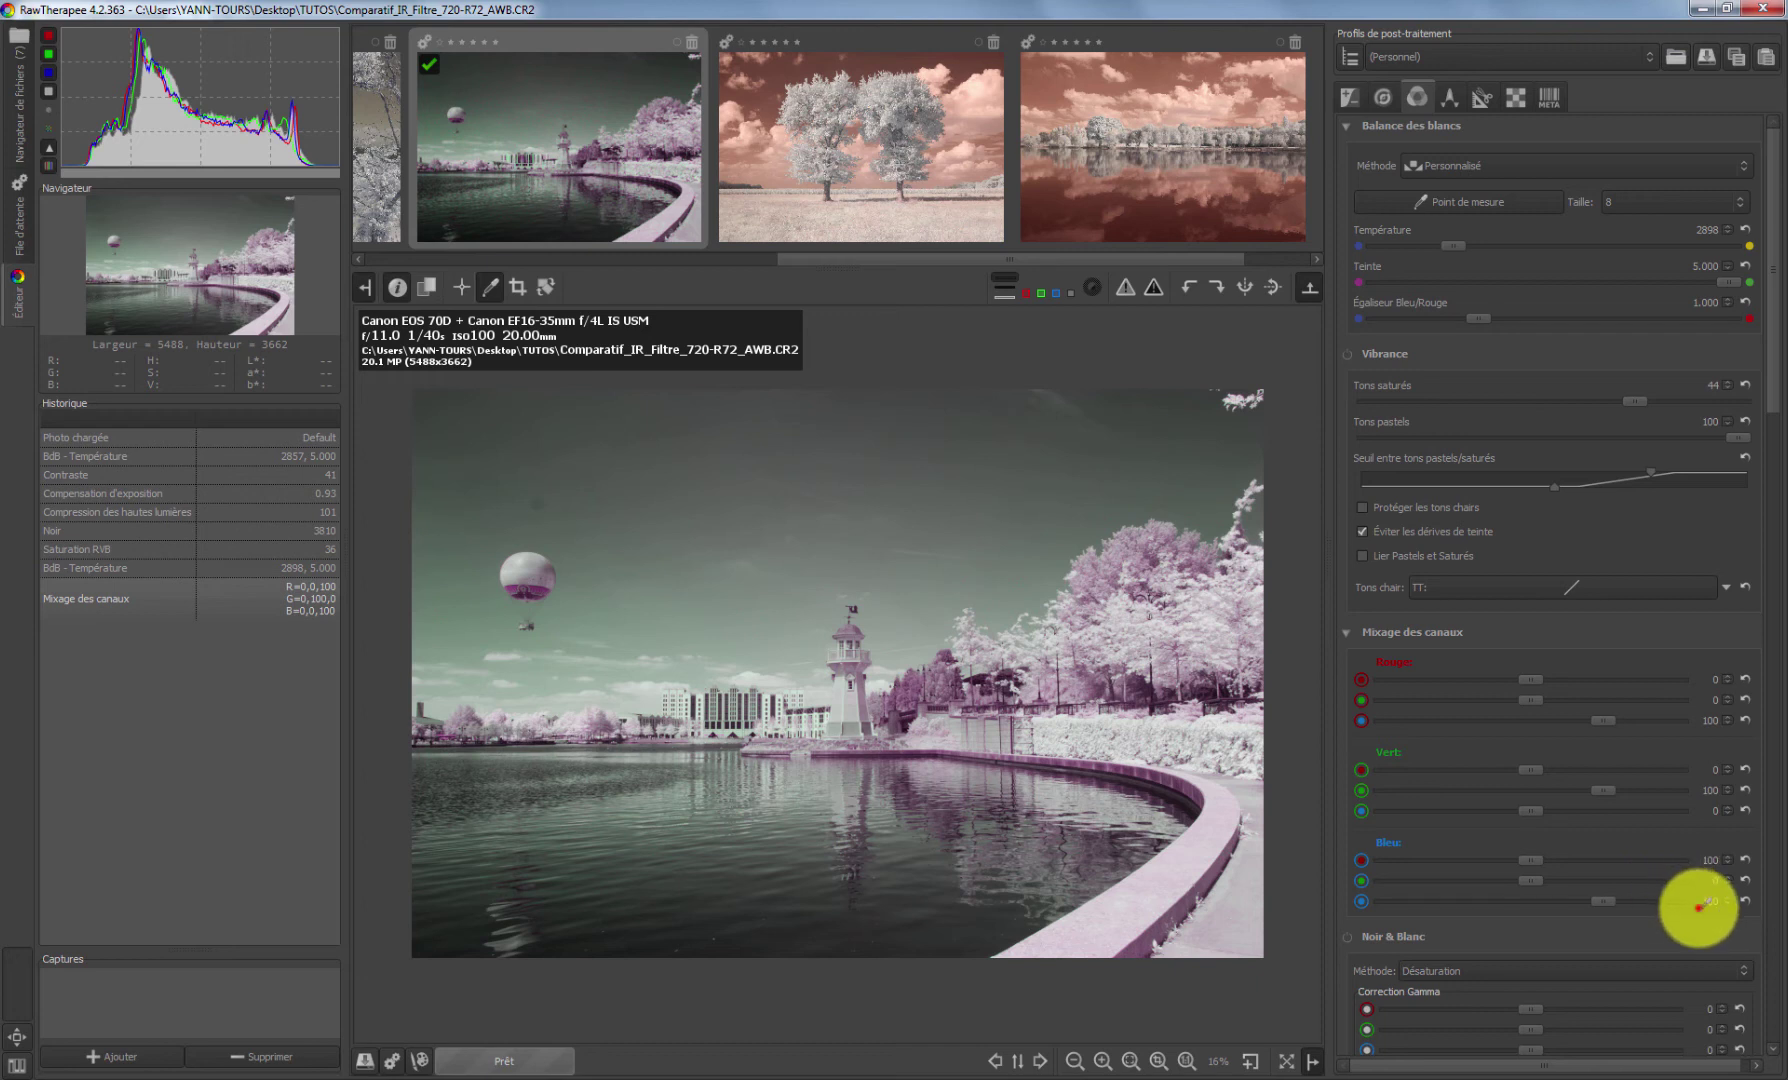
{"action": "left_click", "coordinate": [1712, 880]}
{"action": "left_click", "coordinate": [1706, 902]}
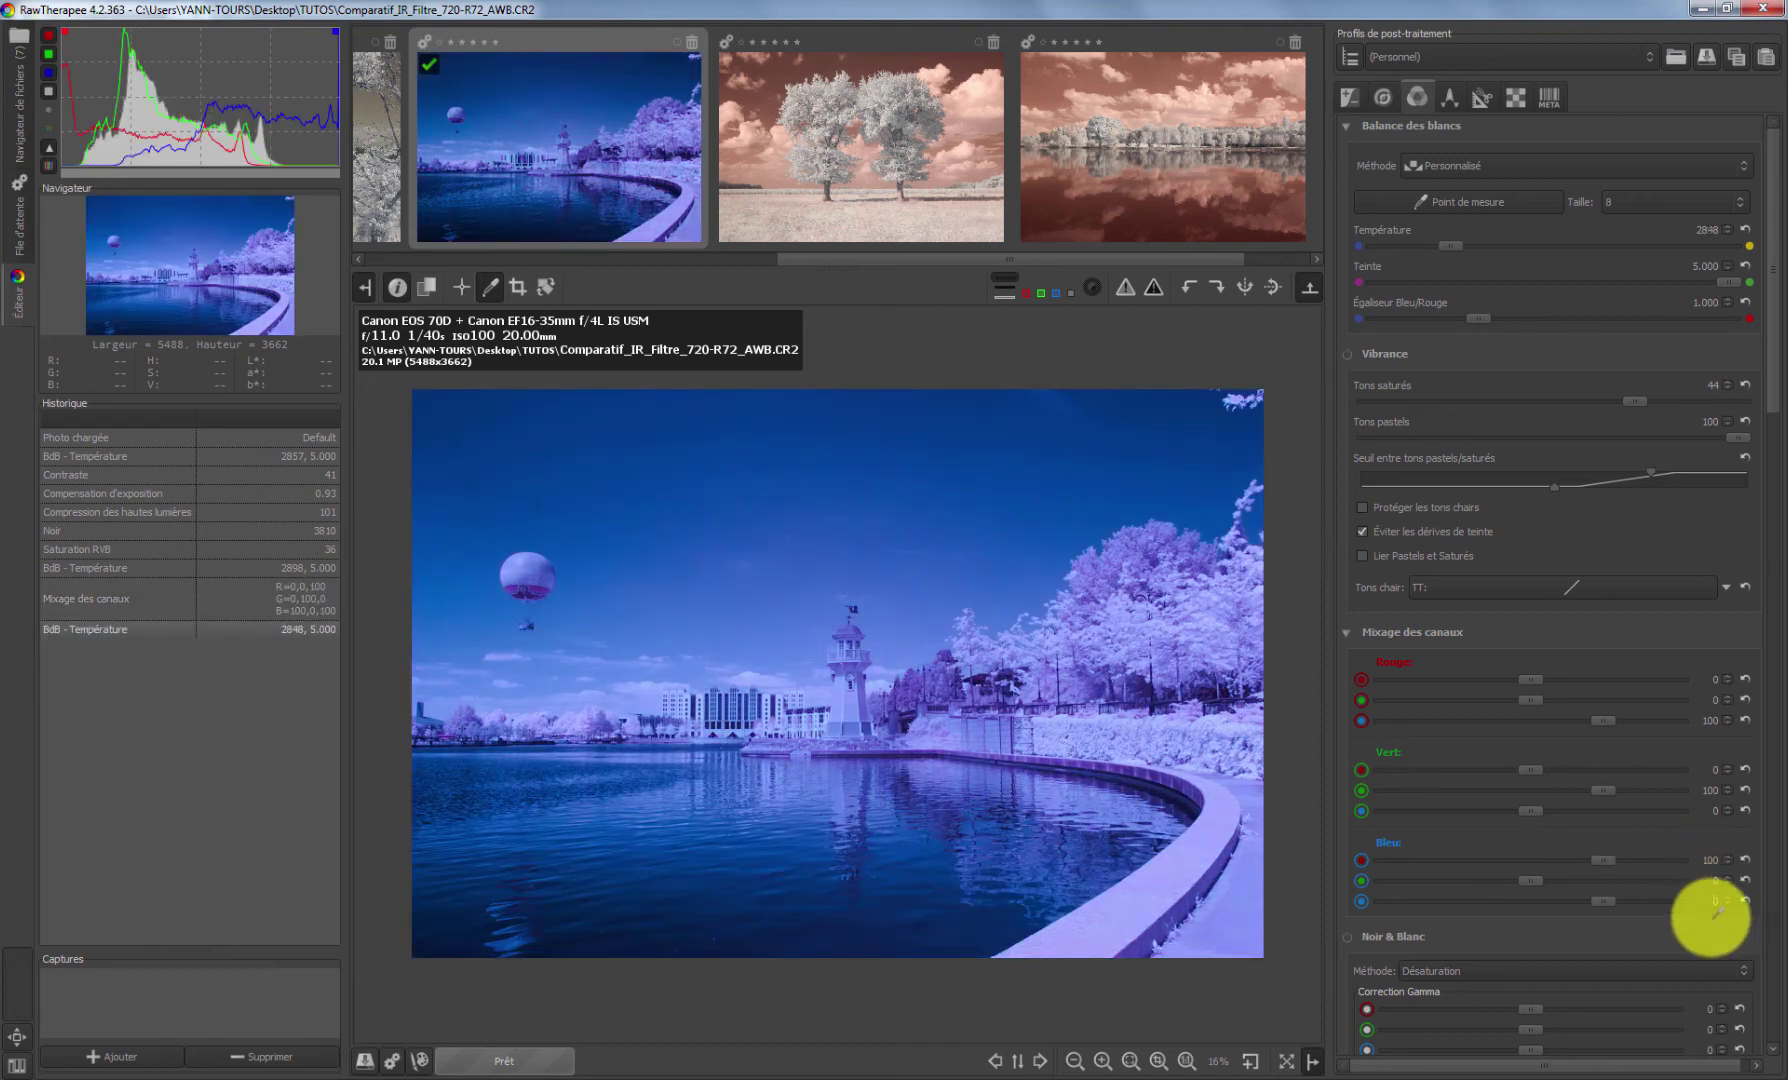
{"action": "type", "text": "0"}
{"action": "key", "text": "Return"}
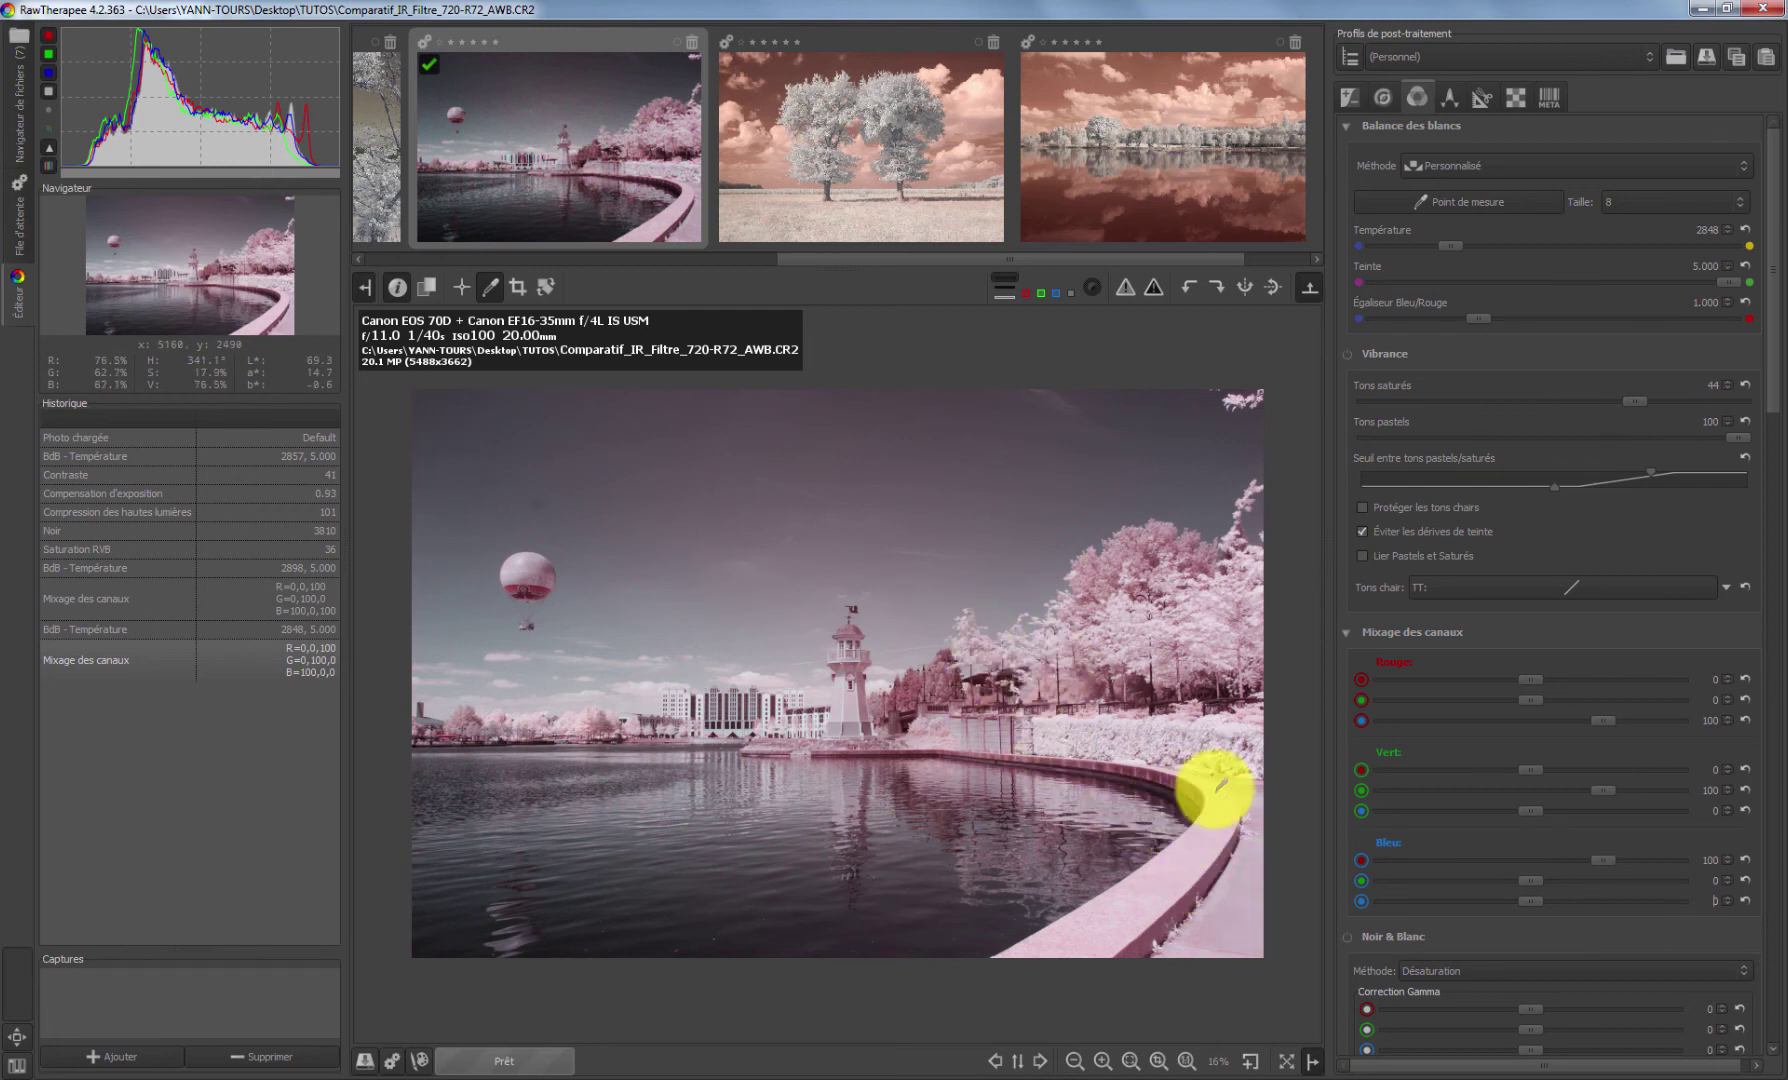
Resample the white balance on the pale walkway and the curved wall beside the water
{"action": "left_click", "coordinate": [1212, 810]}
{"action": "left_click", "coordinate": [1263, 910]}
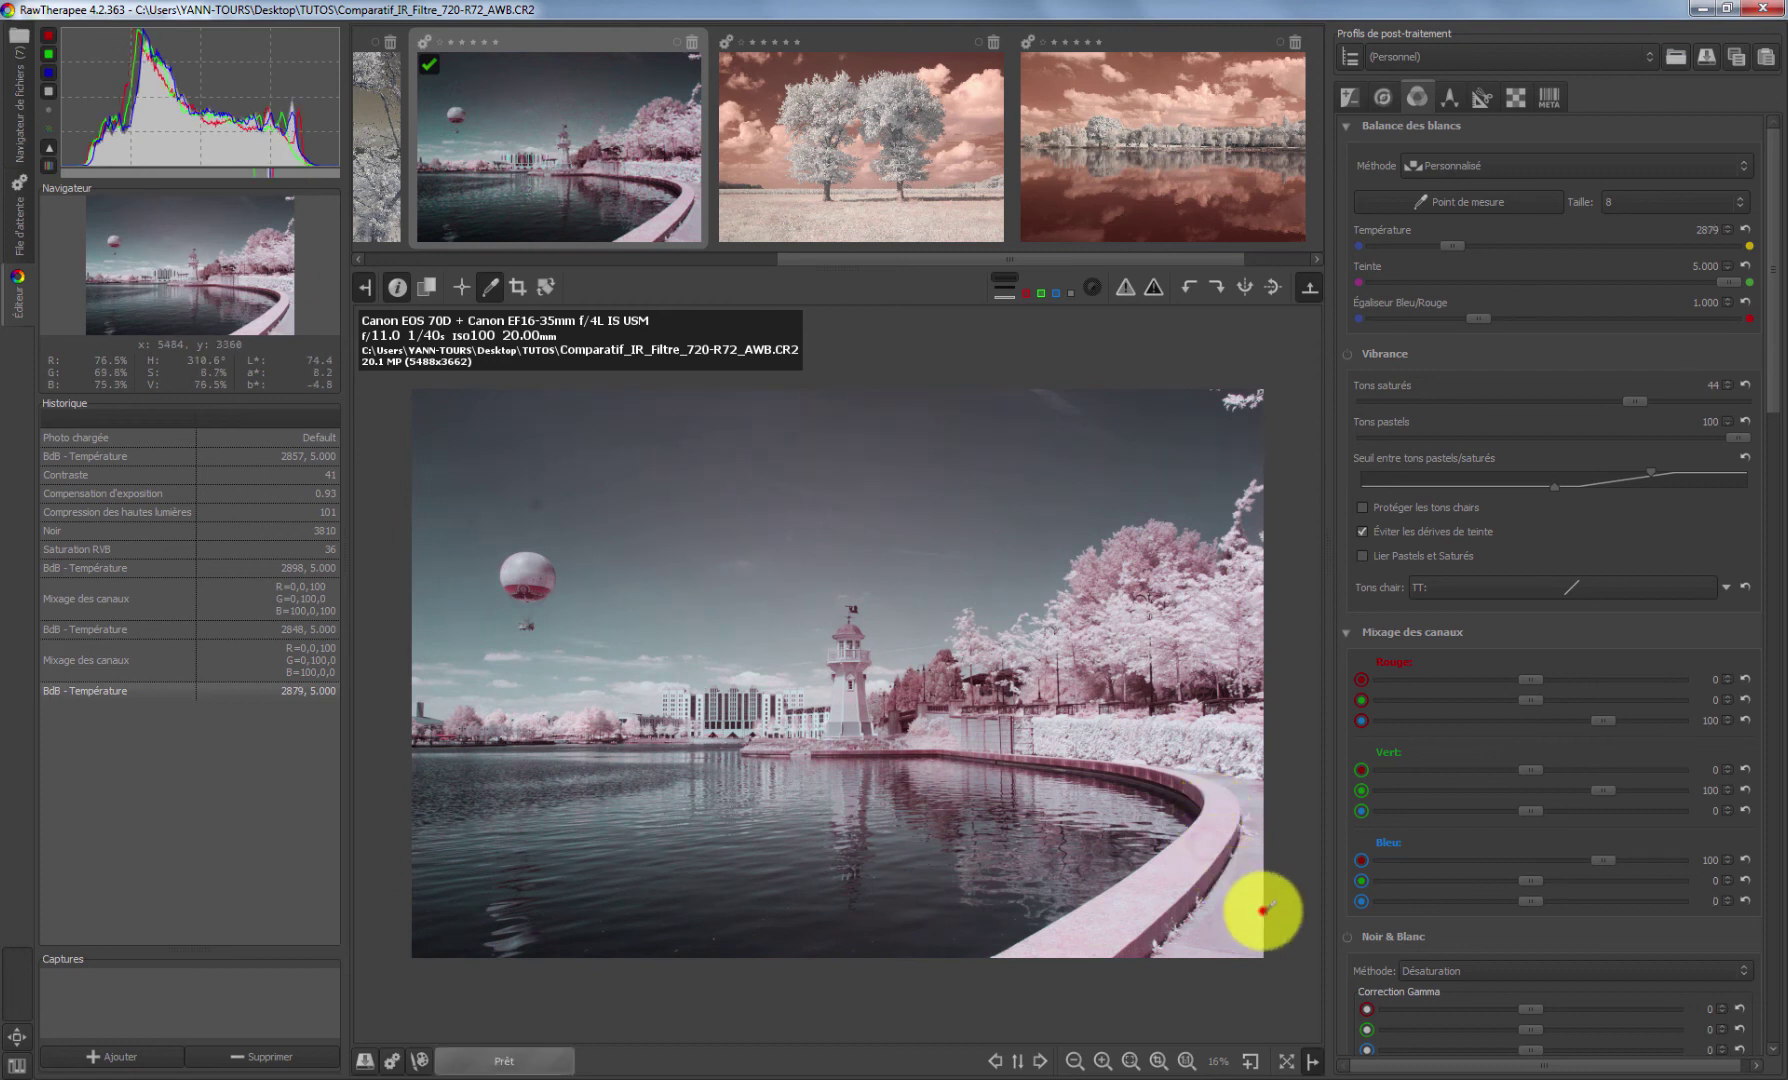
{"action": "left_click", "coordinate": [1195, 880]}
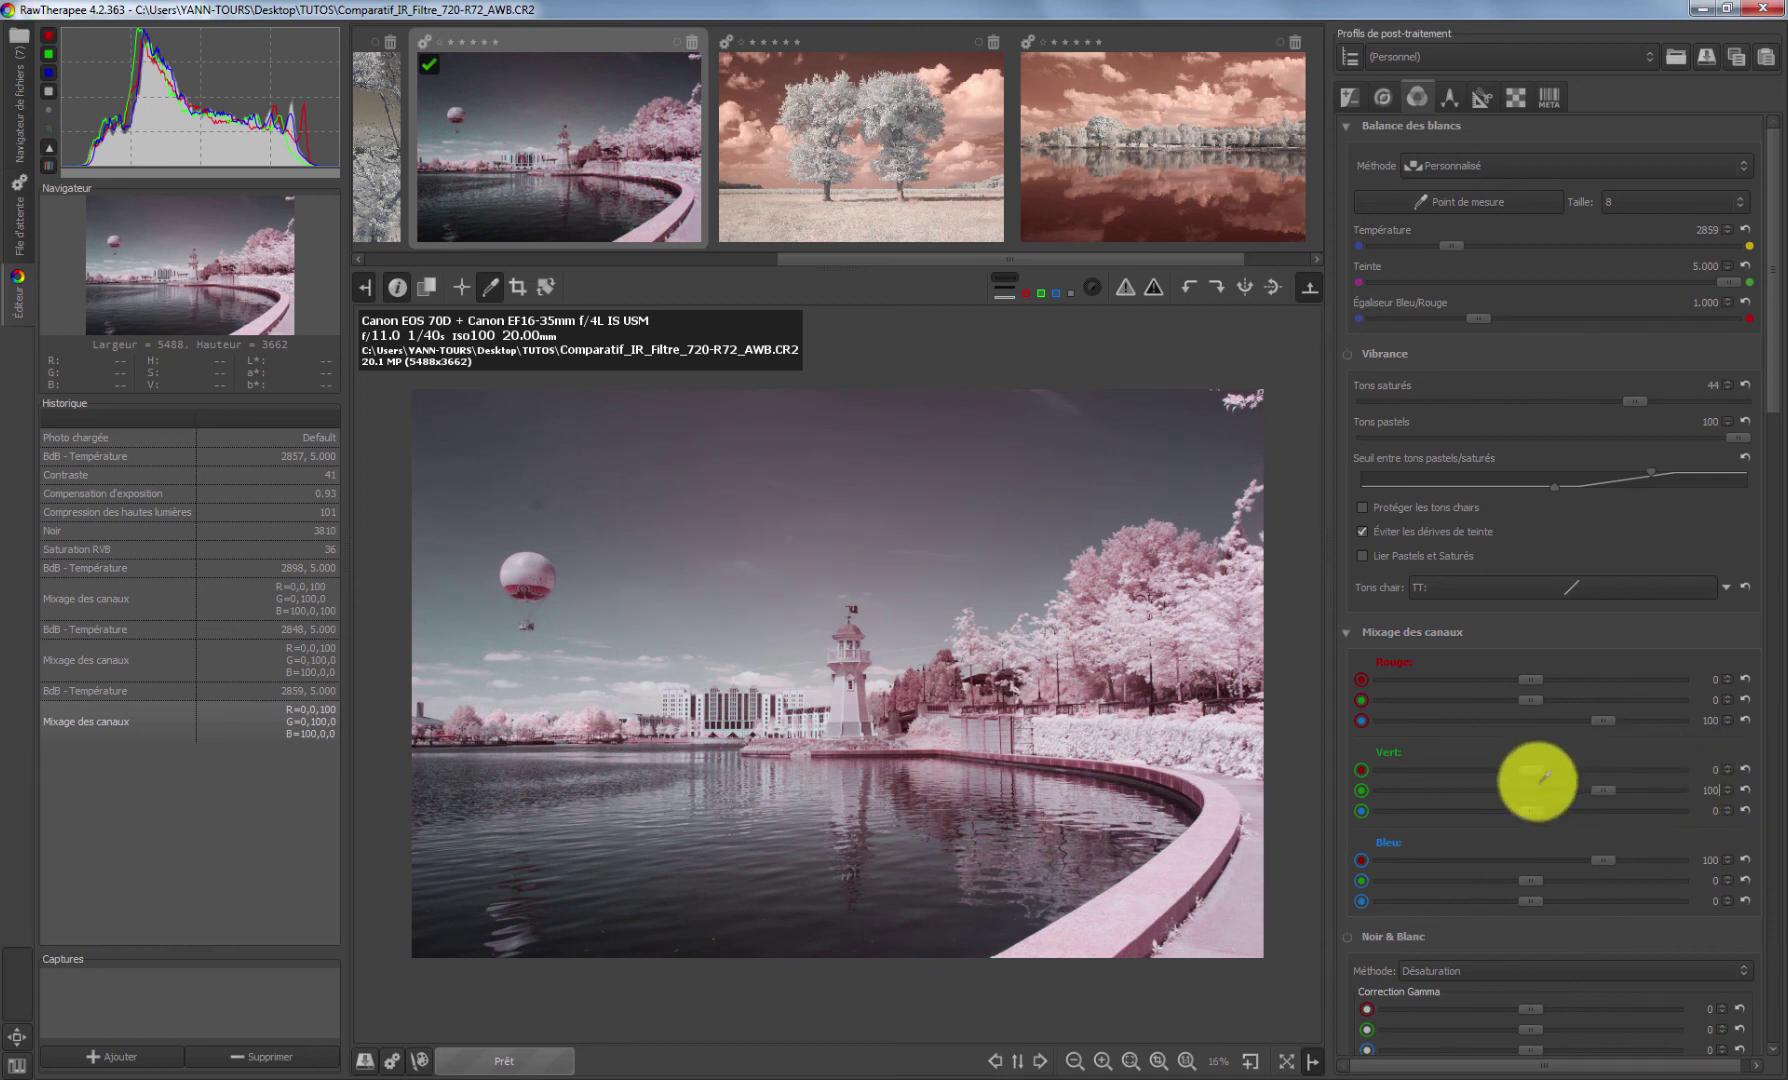
Set the channel mixer's green output to red 50, green 0 and blue 50
{"action": "left_click_drag", "start_coordinate": [1708, 771], "coordinate": [1743, 772]}
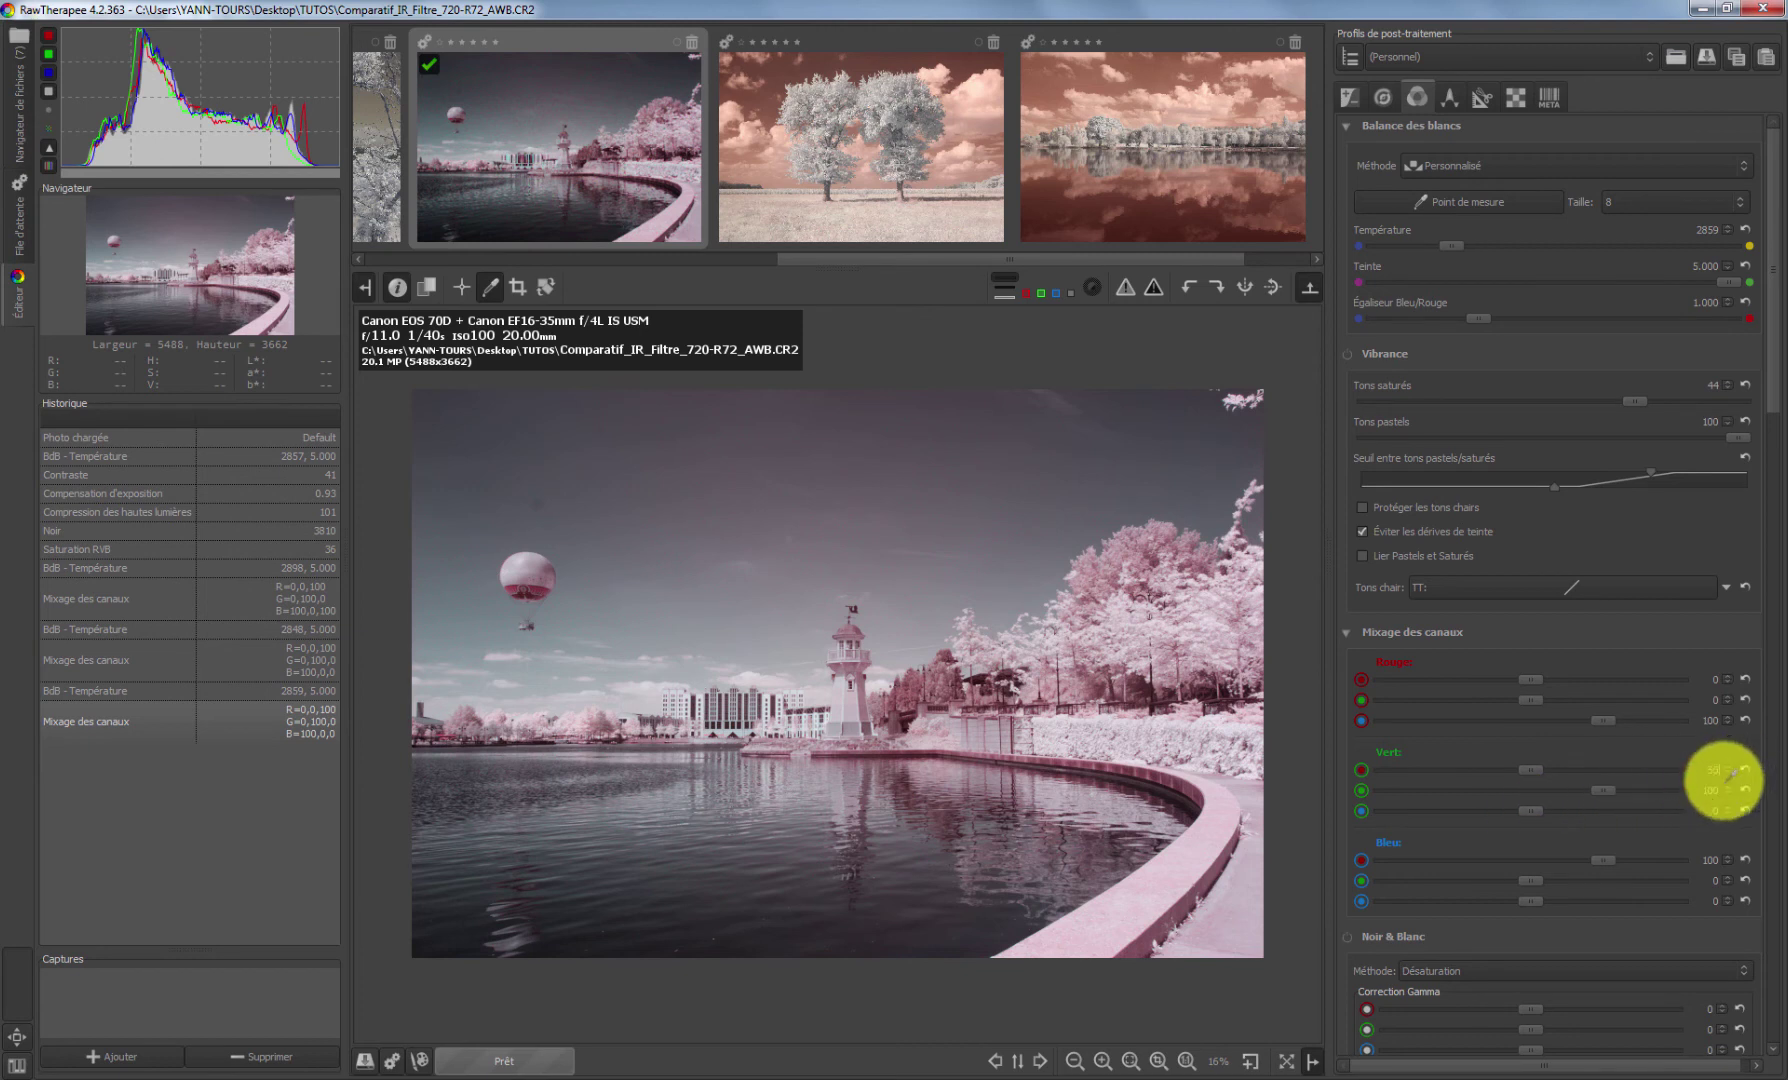
{"action": "type", "text": "50"}
{"action": "left_click_drag", "start_coordinate": [1699, 791], "coordinate": [1742, 797]}
{"action": "type", "text": "0"}
{"action": "left_click", "coordinate": [1712, 810]}
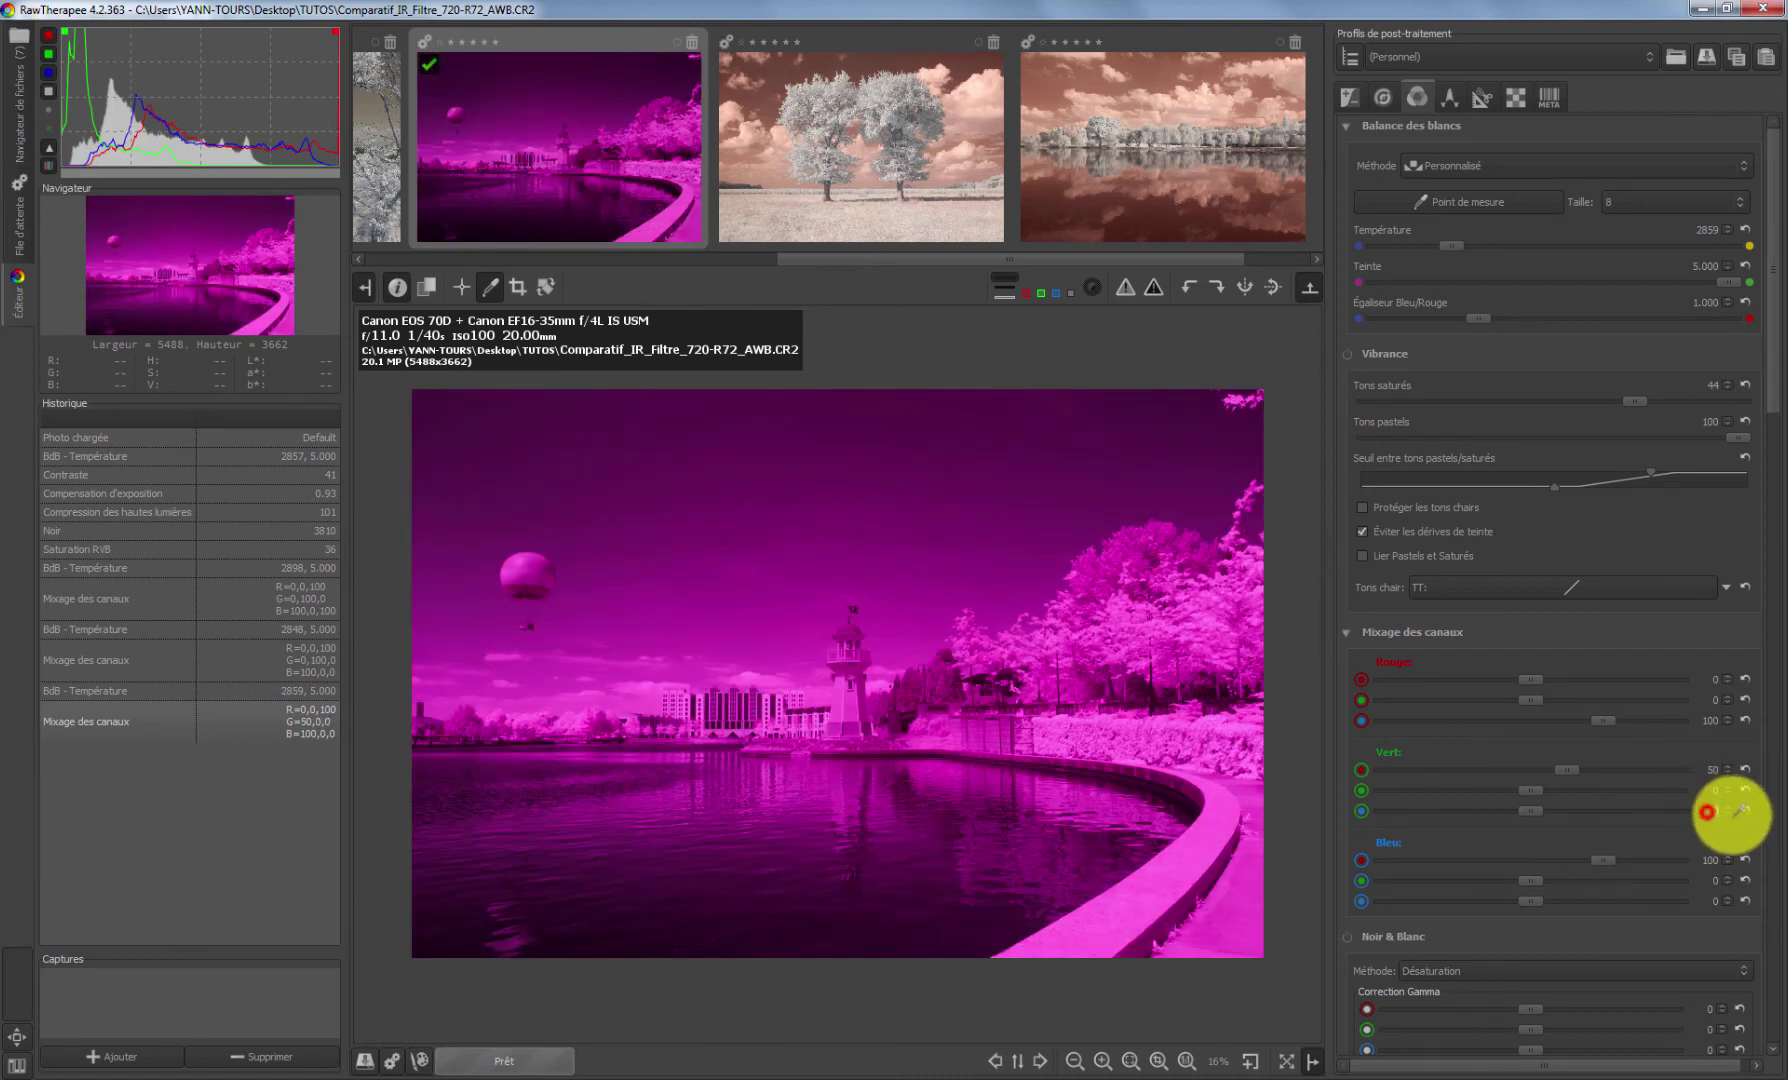
{"action": "type", "text": "52"}
{"action": "key", "text": "BackSpace"}
{"action": "key", "text": "Return"}
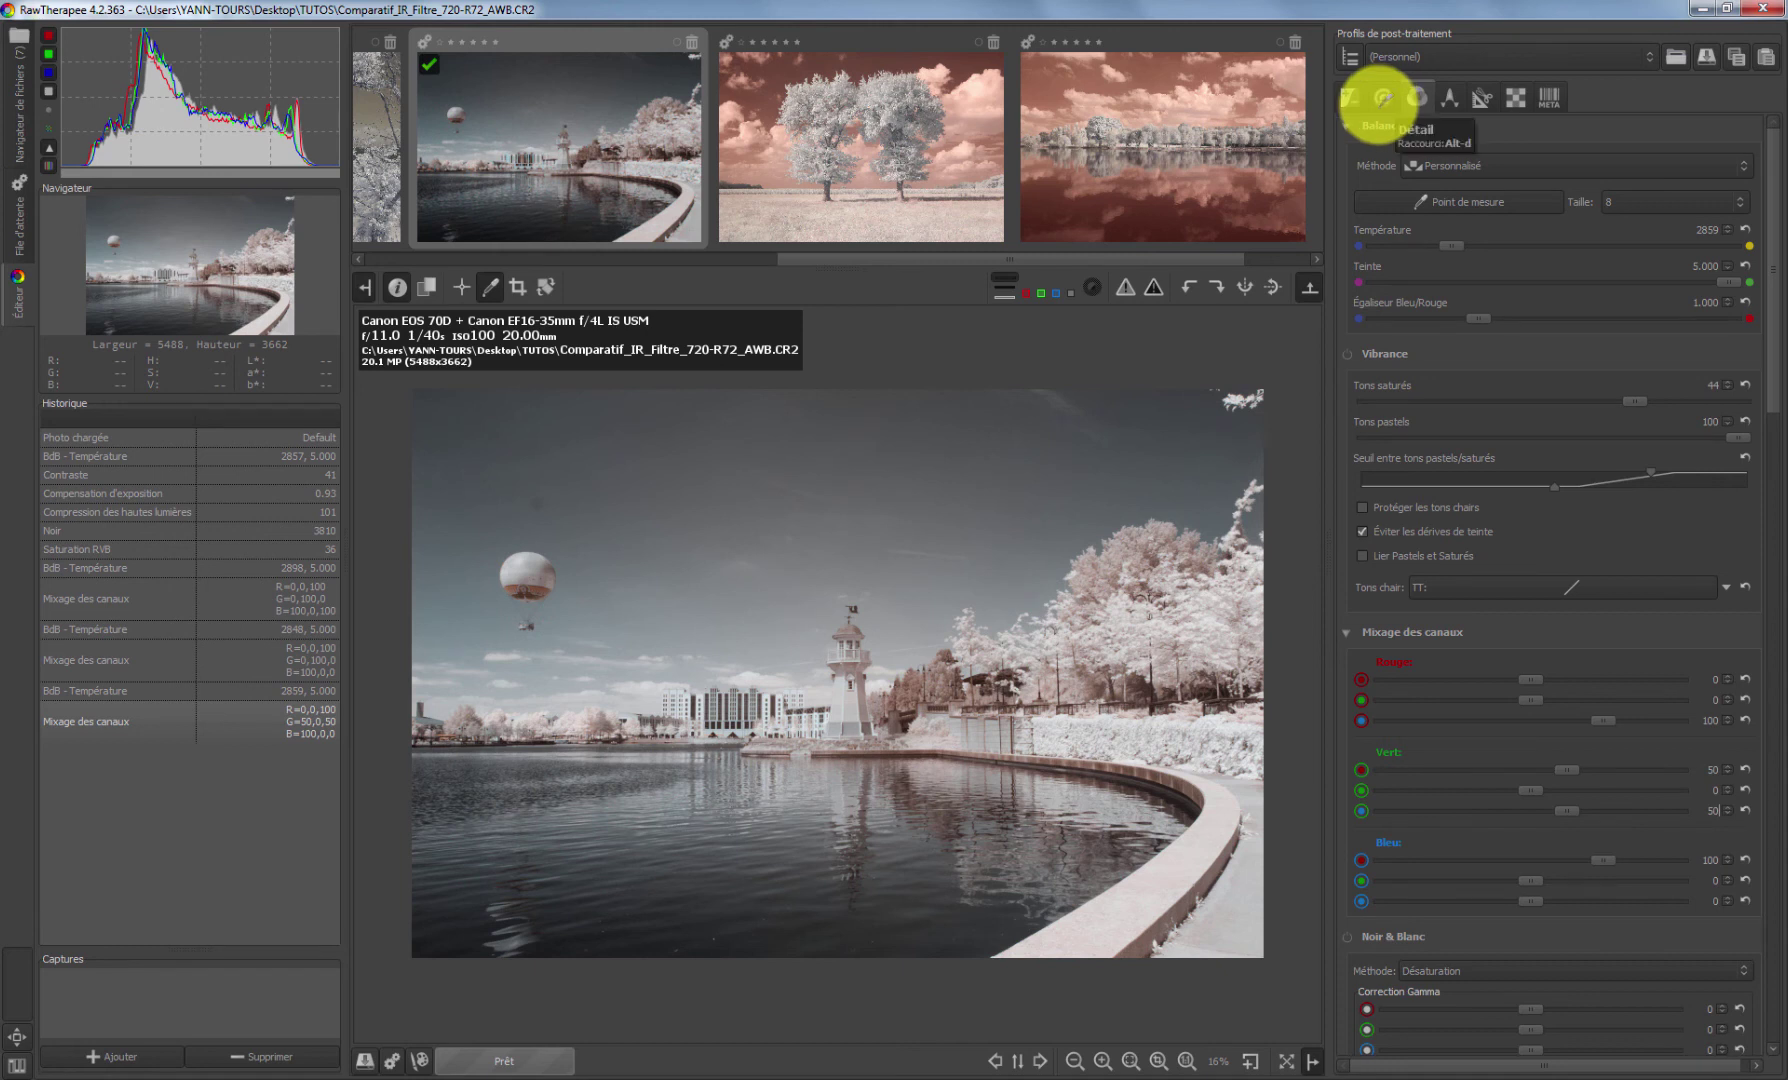
Set the exposure lightness to 4, black to 6731 and saturation to 51
{"action": "left_click", "coordinate": [1382, 99]}
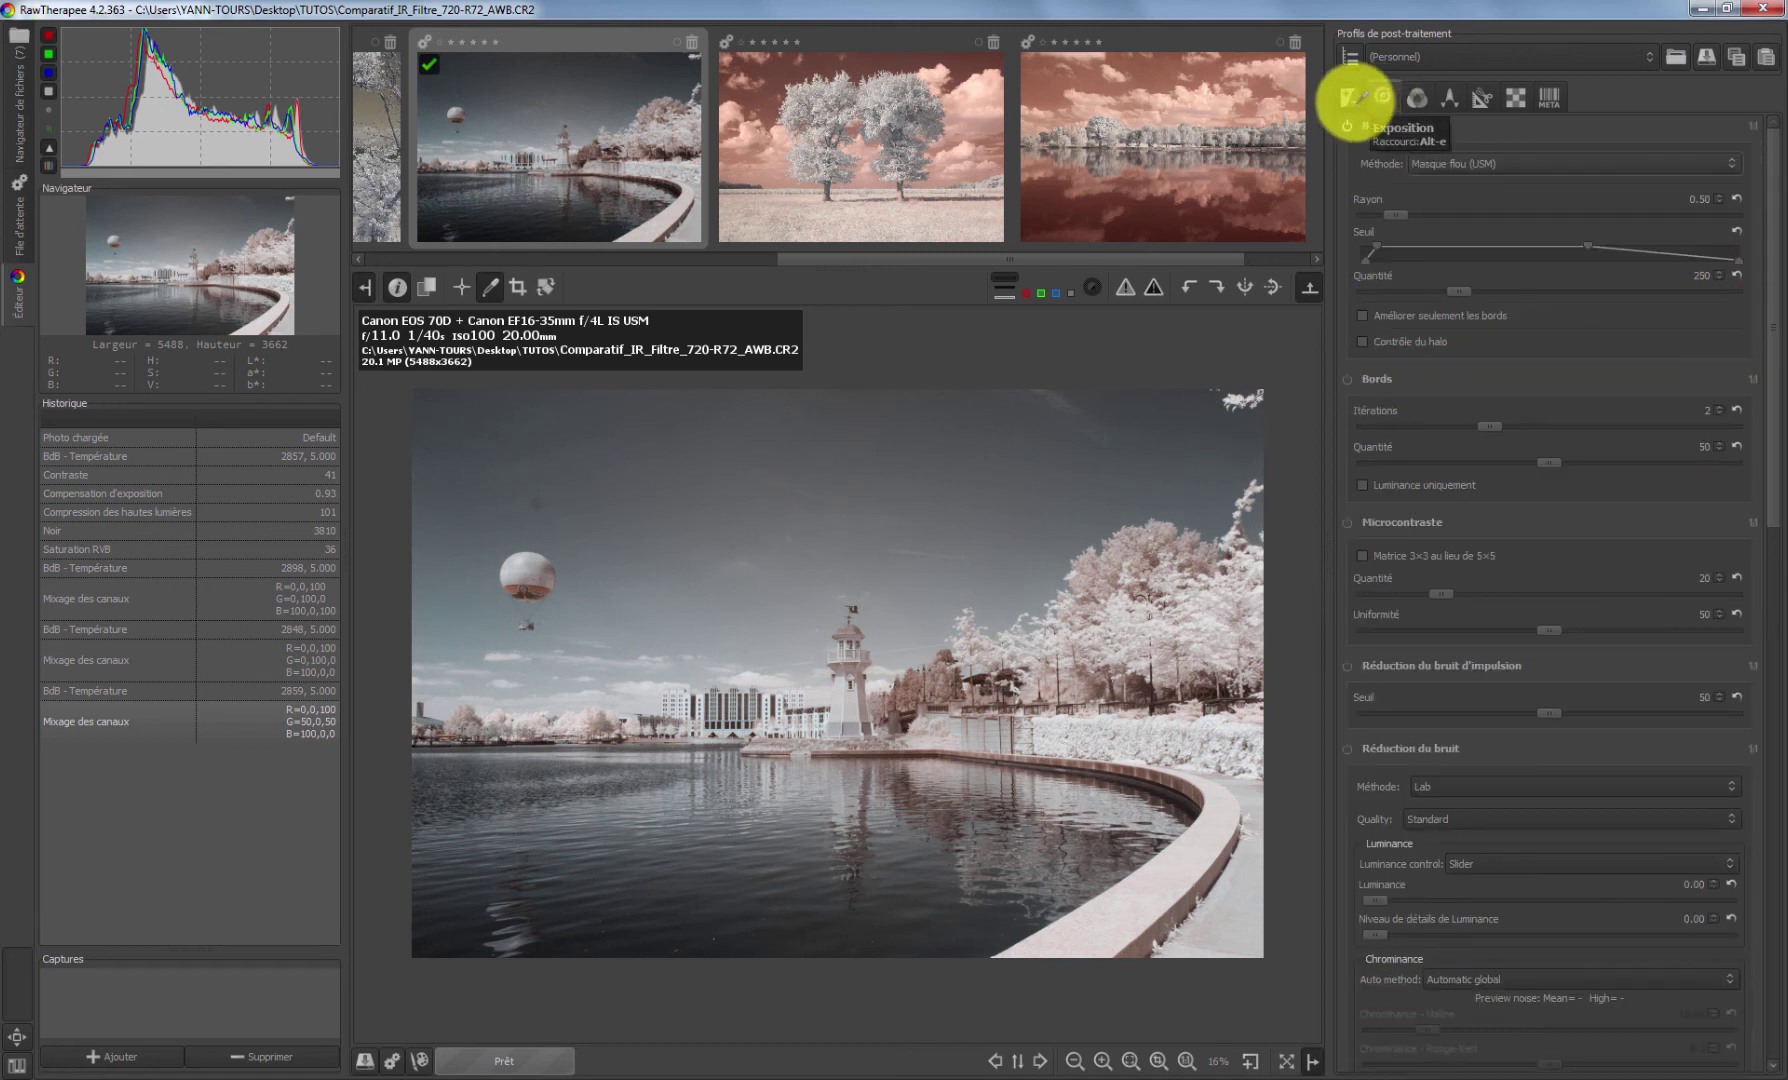
{"action": "left_click", "coordinate": [1347, 95]}
{"action": "mouse_move", "coordinate": [1549, 456]}
{"action": "left_mouse_down"}
{"action": "mouse_move", "coordinate": [1578, 459]}
{"action": "mouse_move", "coordinate": [1558, 458]}
{"action": "left_mouse_up"}
{"action": "left_click_drag", "start_coordinate": [1517, 379], "coordinate": [1538, 388]}
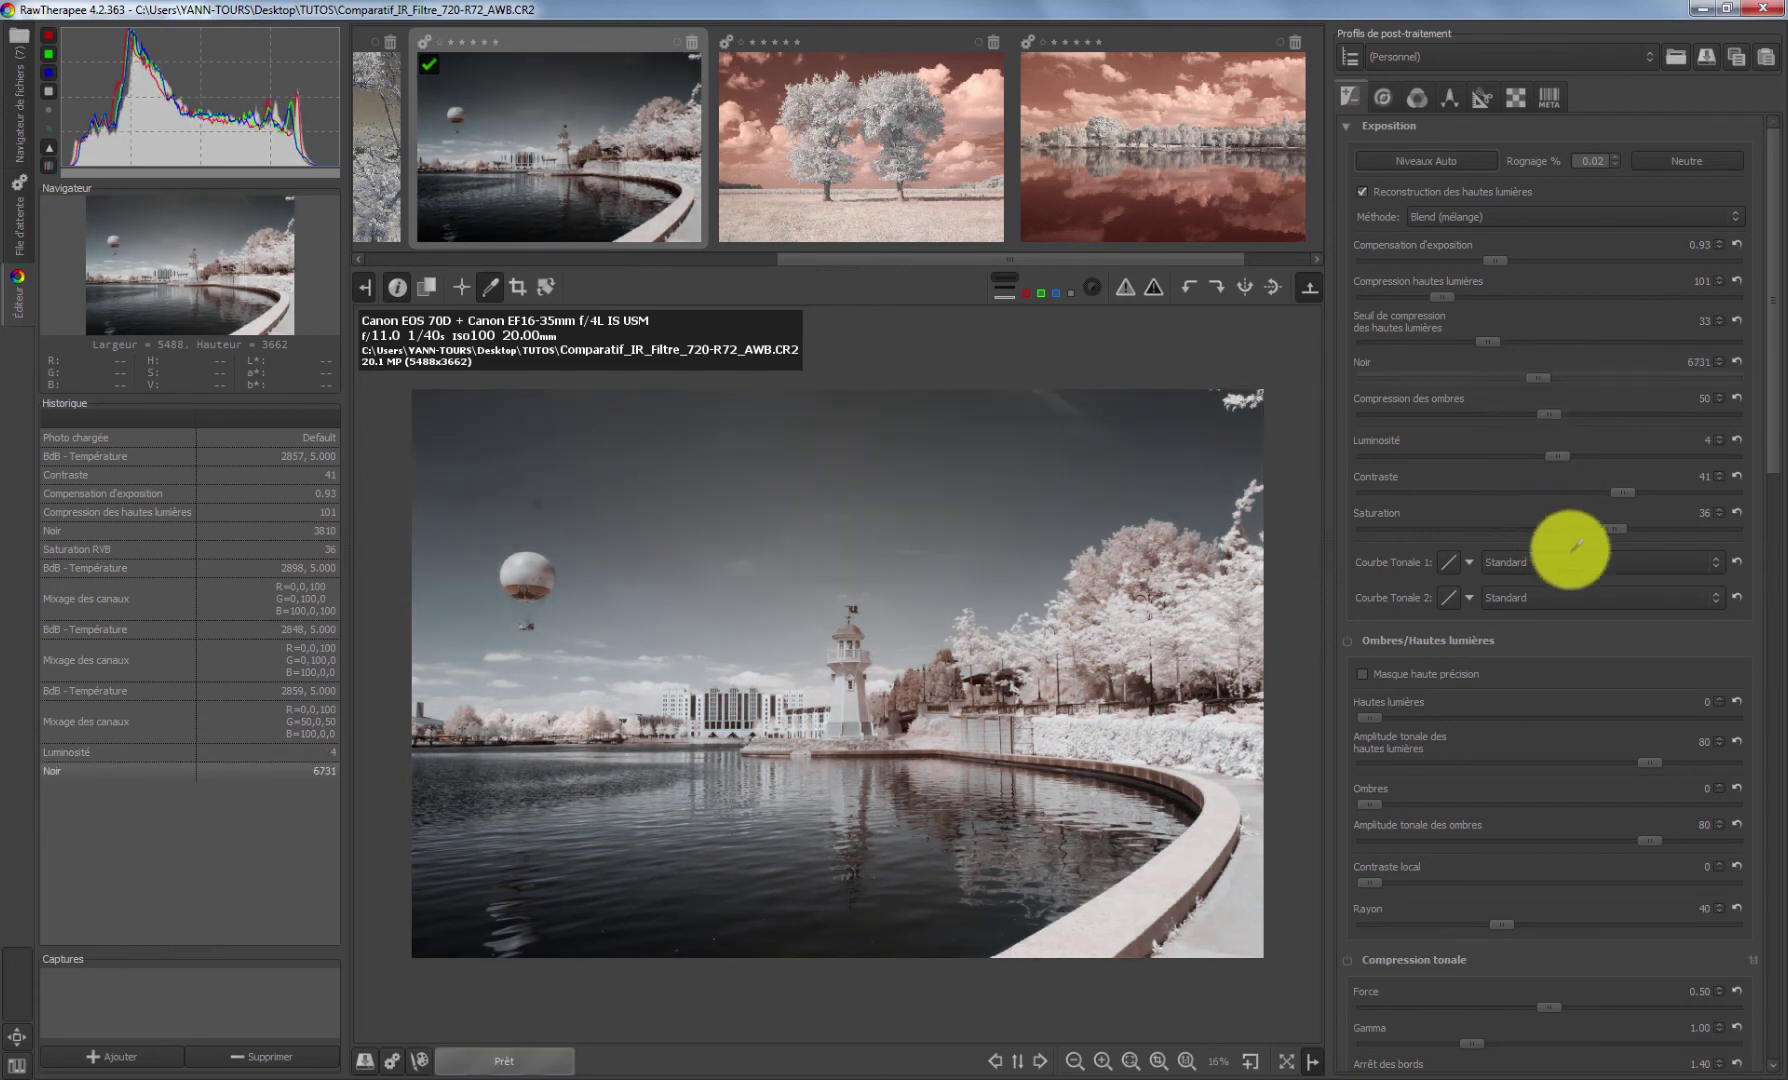
{"action": "left_click_drag", "start_coordinate": [1613, 531], "coordinate": [1632, 532]}
Enable Vibrance and set saturated tones to 11 and pastel tones to 92
{"action": "left_click", "coordinate": [1417, 97]}
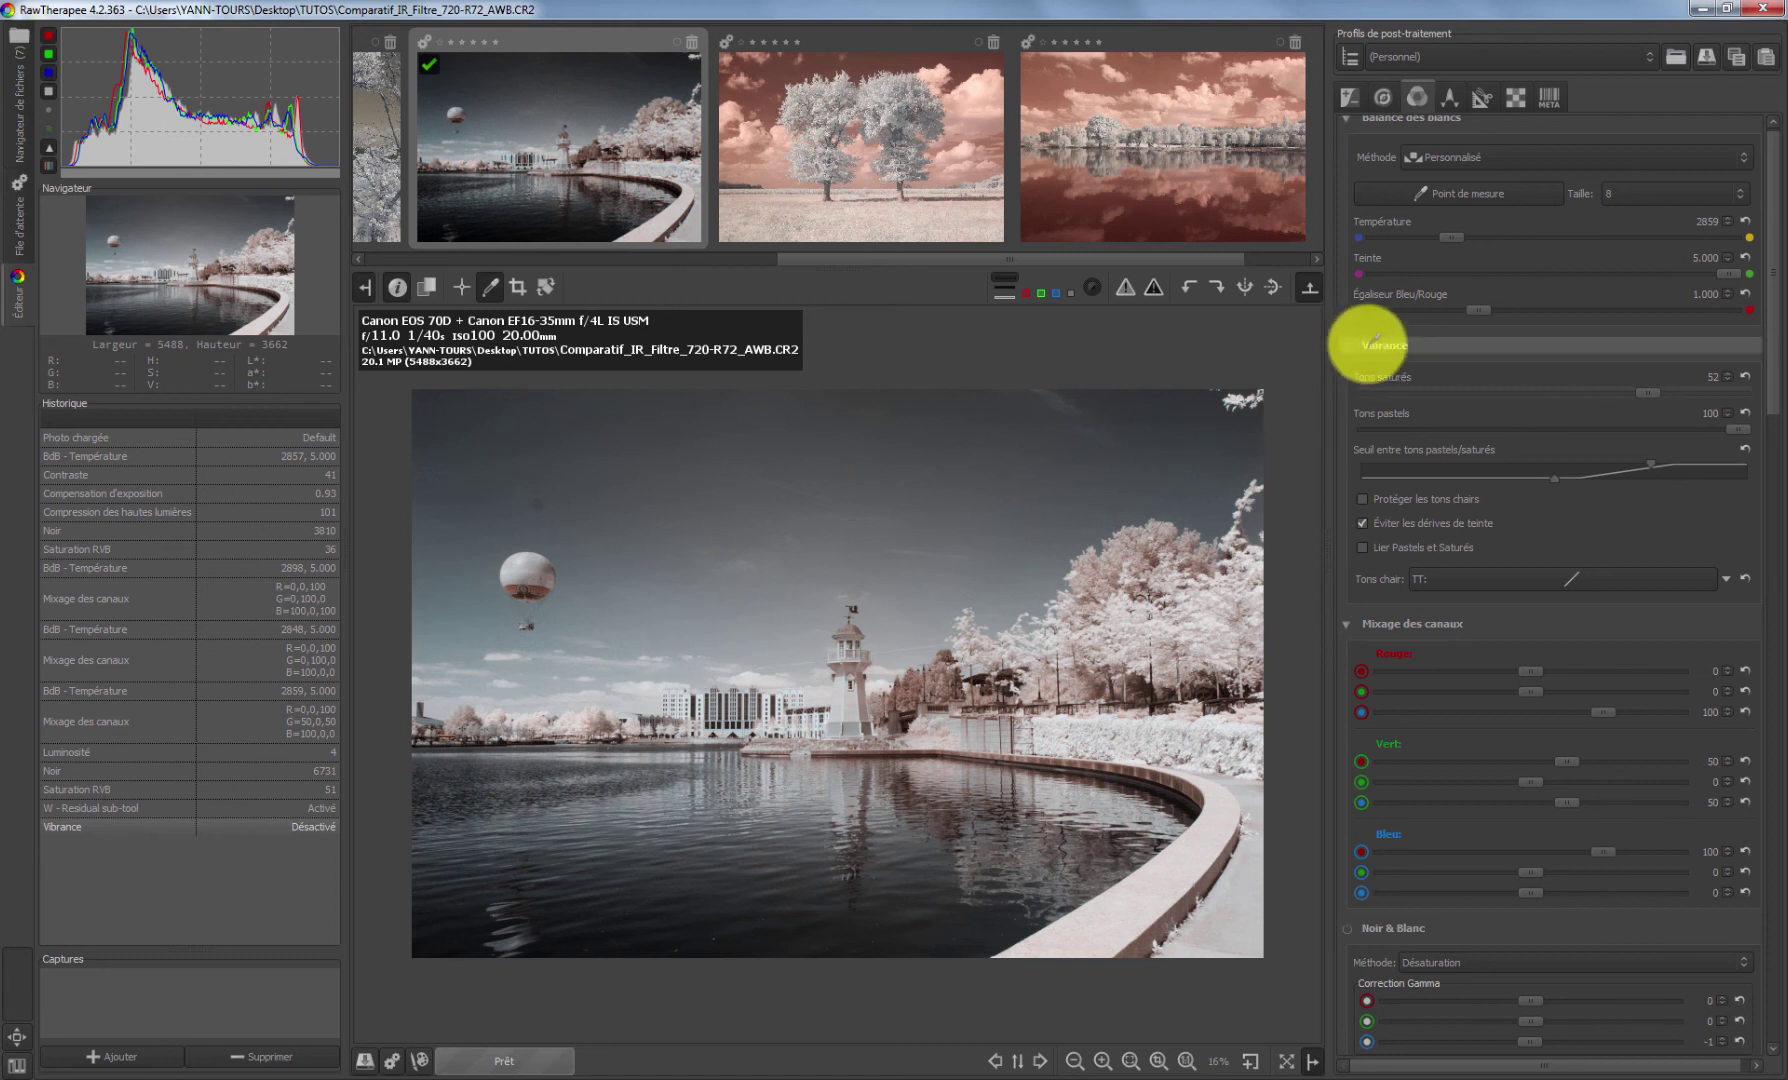
{"action": "left_click", "coordinate": [1348, 345]}
{"action": "left_click_drag", "start_coordinate": [1646, 392], "coordinate": [1575, 391]}
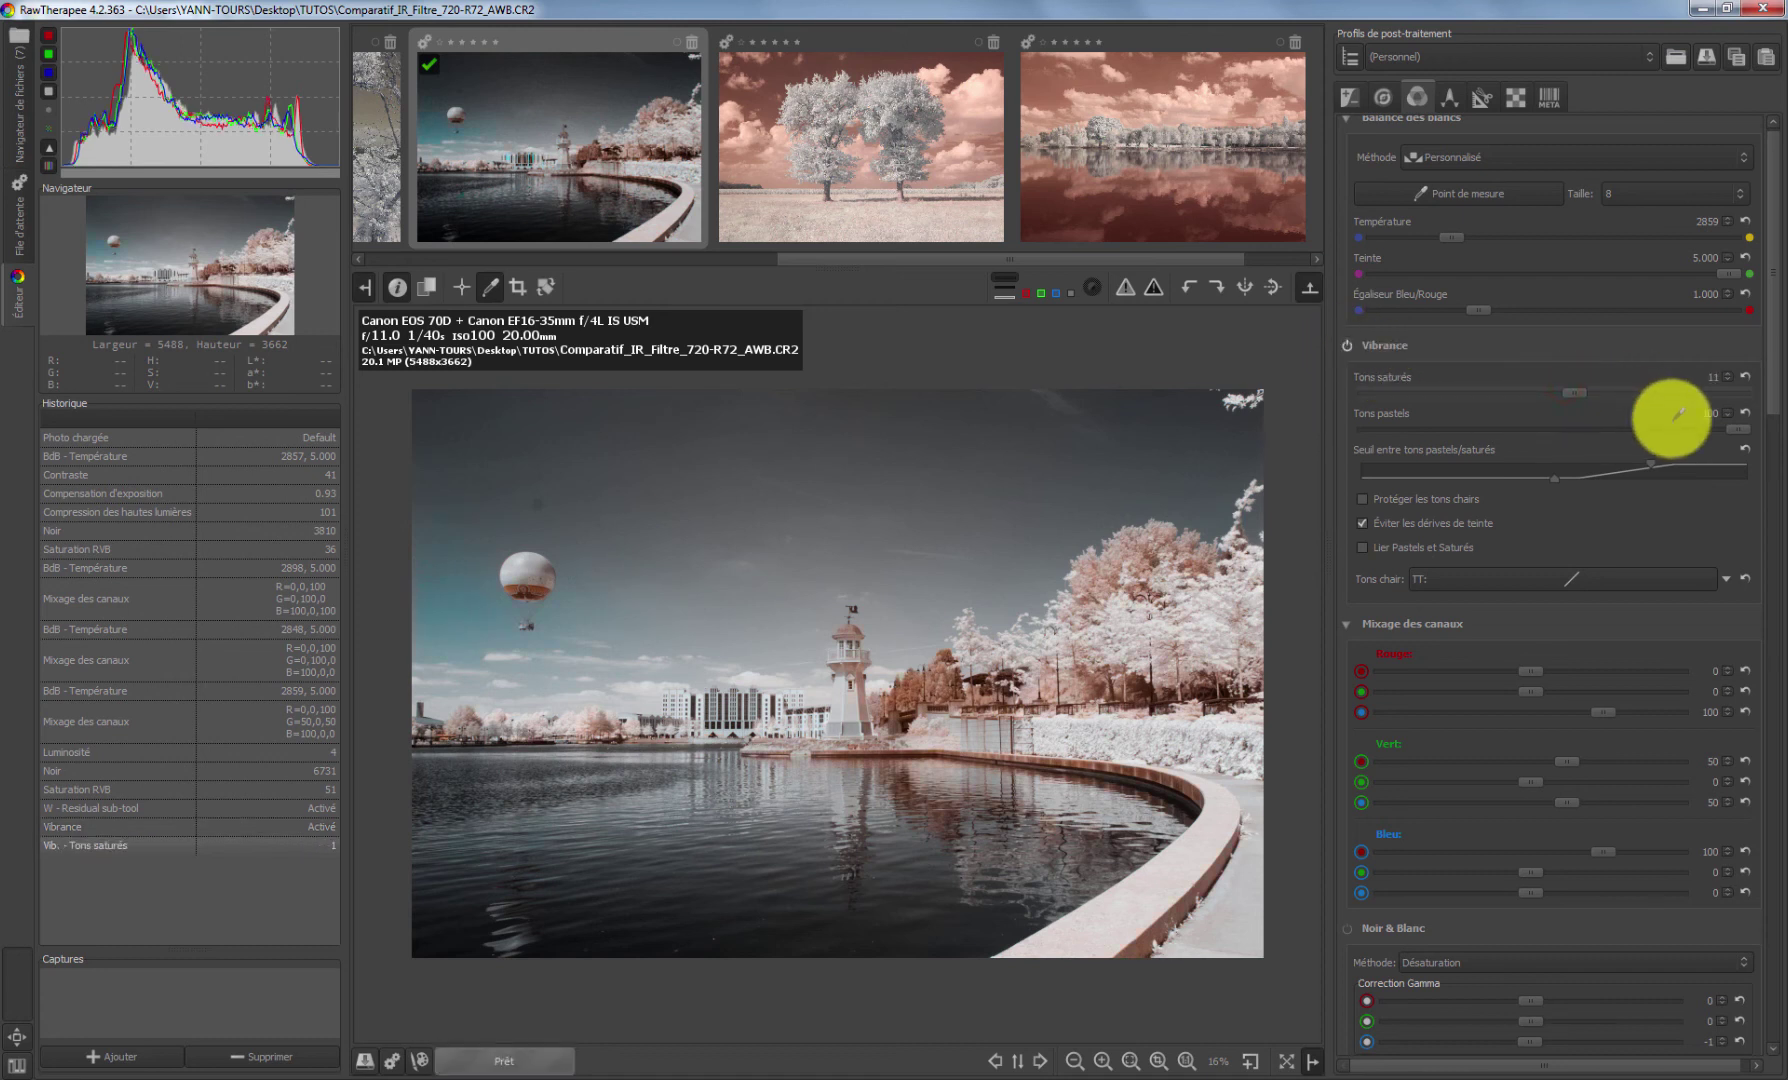
{"action": "mouse_move", "coordinate": [1737, 432]}
{"action": "left_mouse_down"}
{"action": "mouse_move", "coordinate": [1597, 424]}
{"action": "mouse_move", "coordinate": [1722, 431]}
{"action": "left_mouse_up"}
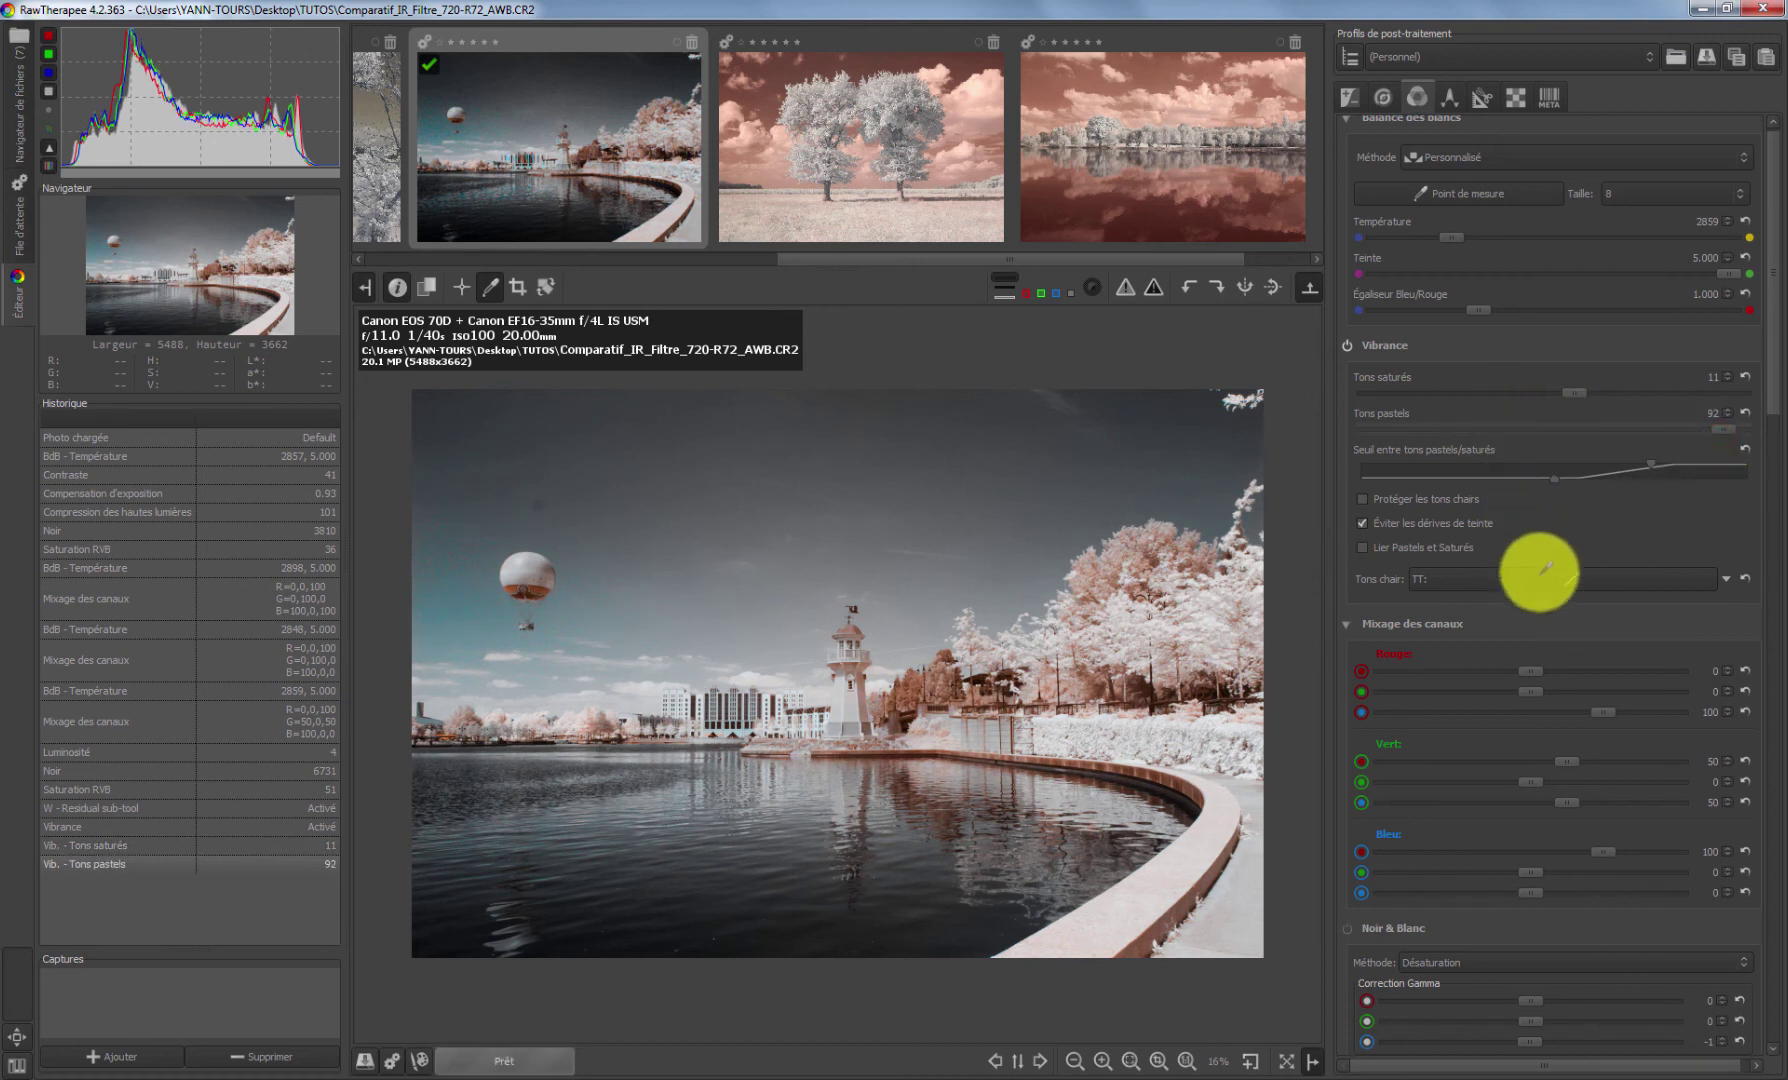
{"action": "scroll", "coordinate": [1565, 660], "scroll_direction": "down", "scroll_amount": 2}
{"action": "scroll", "coordinate": [1565, 663], "scroll_direction": "down", "scroll_amount": 8}
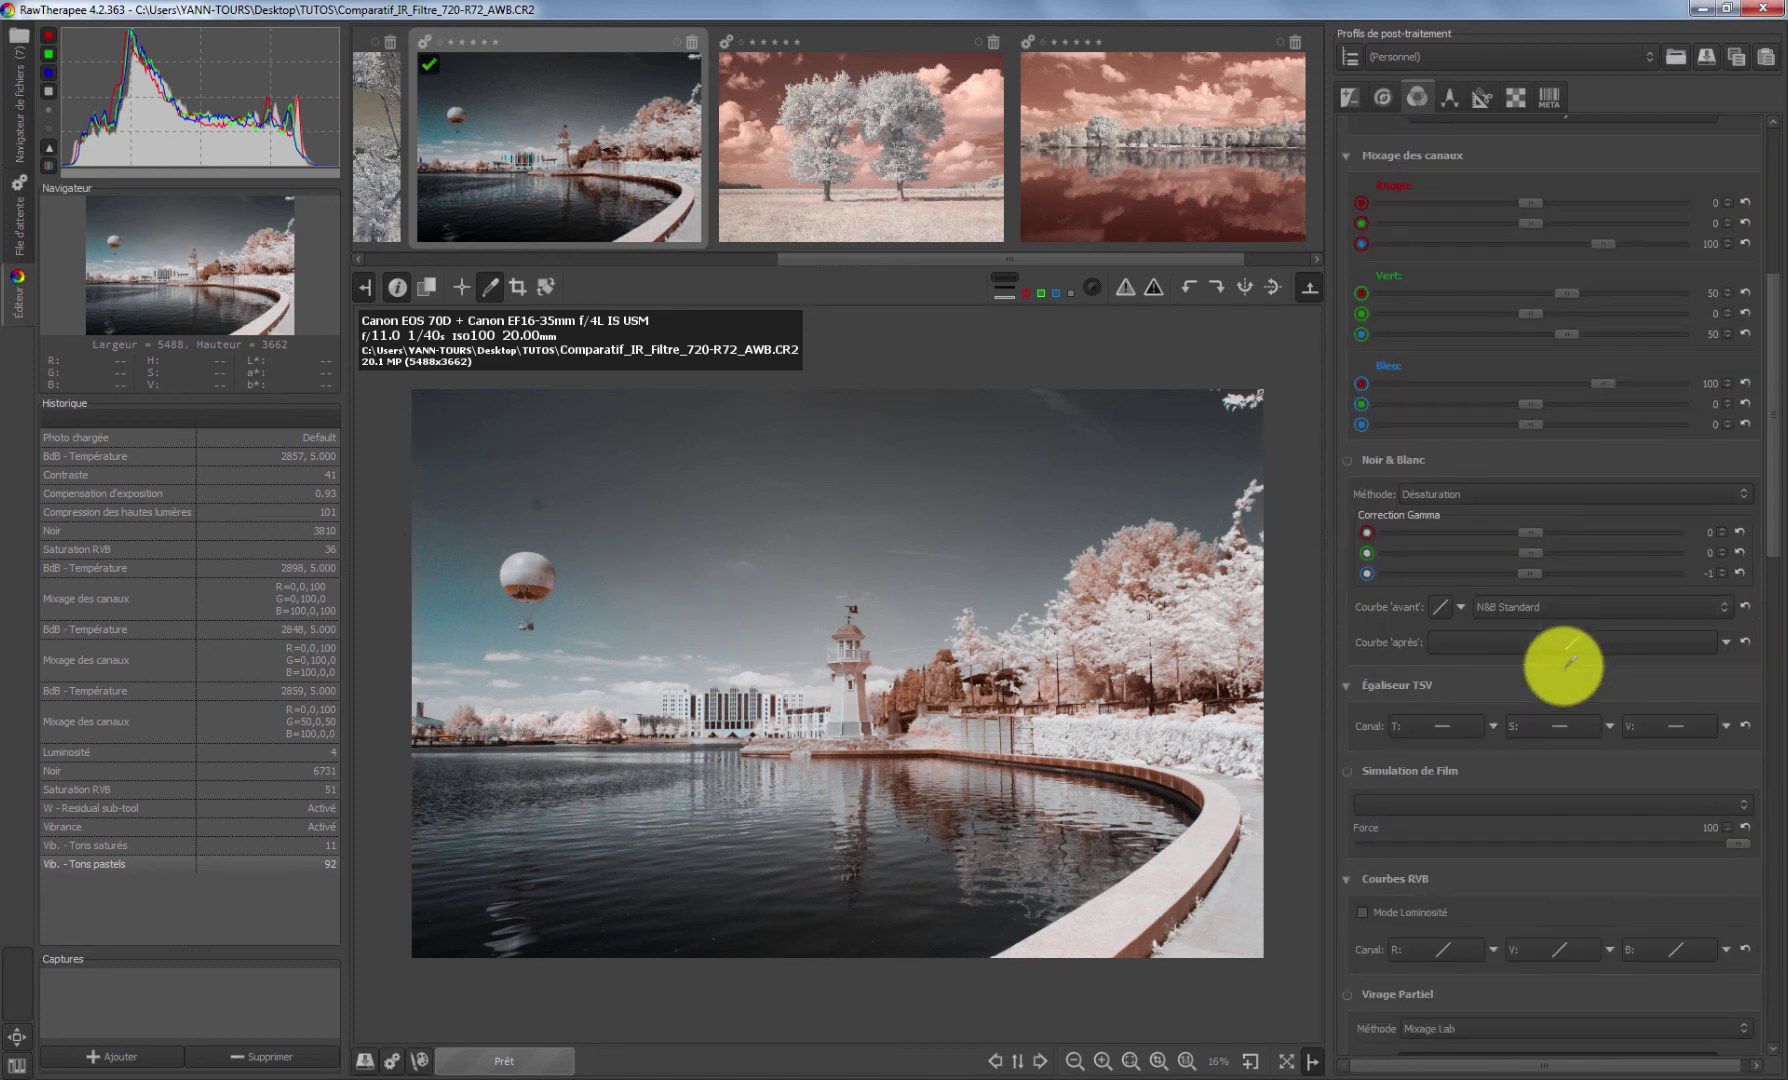
{"action": "scroll", "coordinate": [1565, 665], "scroll_direction": "down", "scroll_amount": 5}
{"action": "scroll", "coordinate": [1565, 665], "scroll_direction": "up", "scroll_amount": 11}
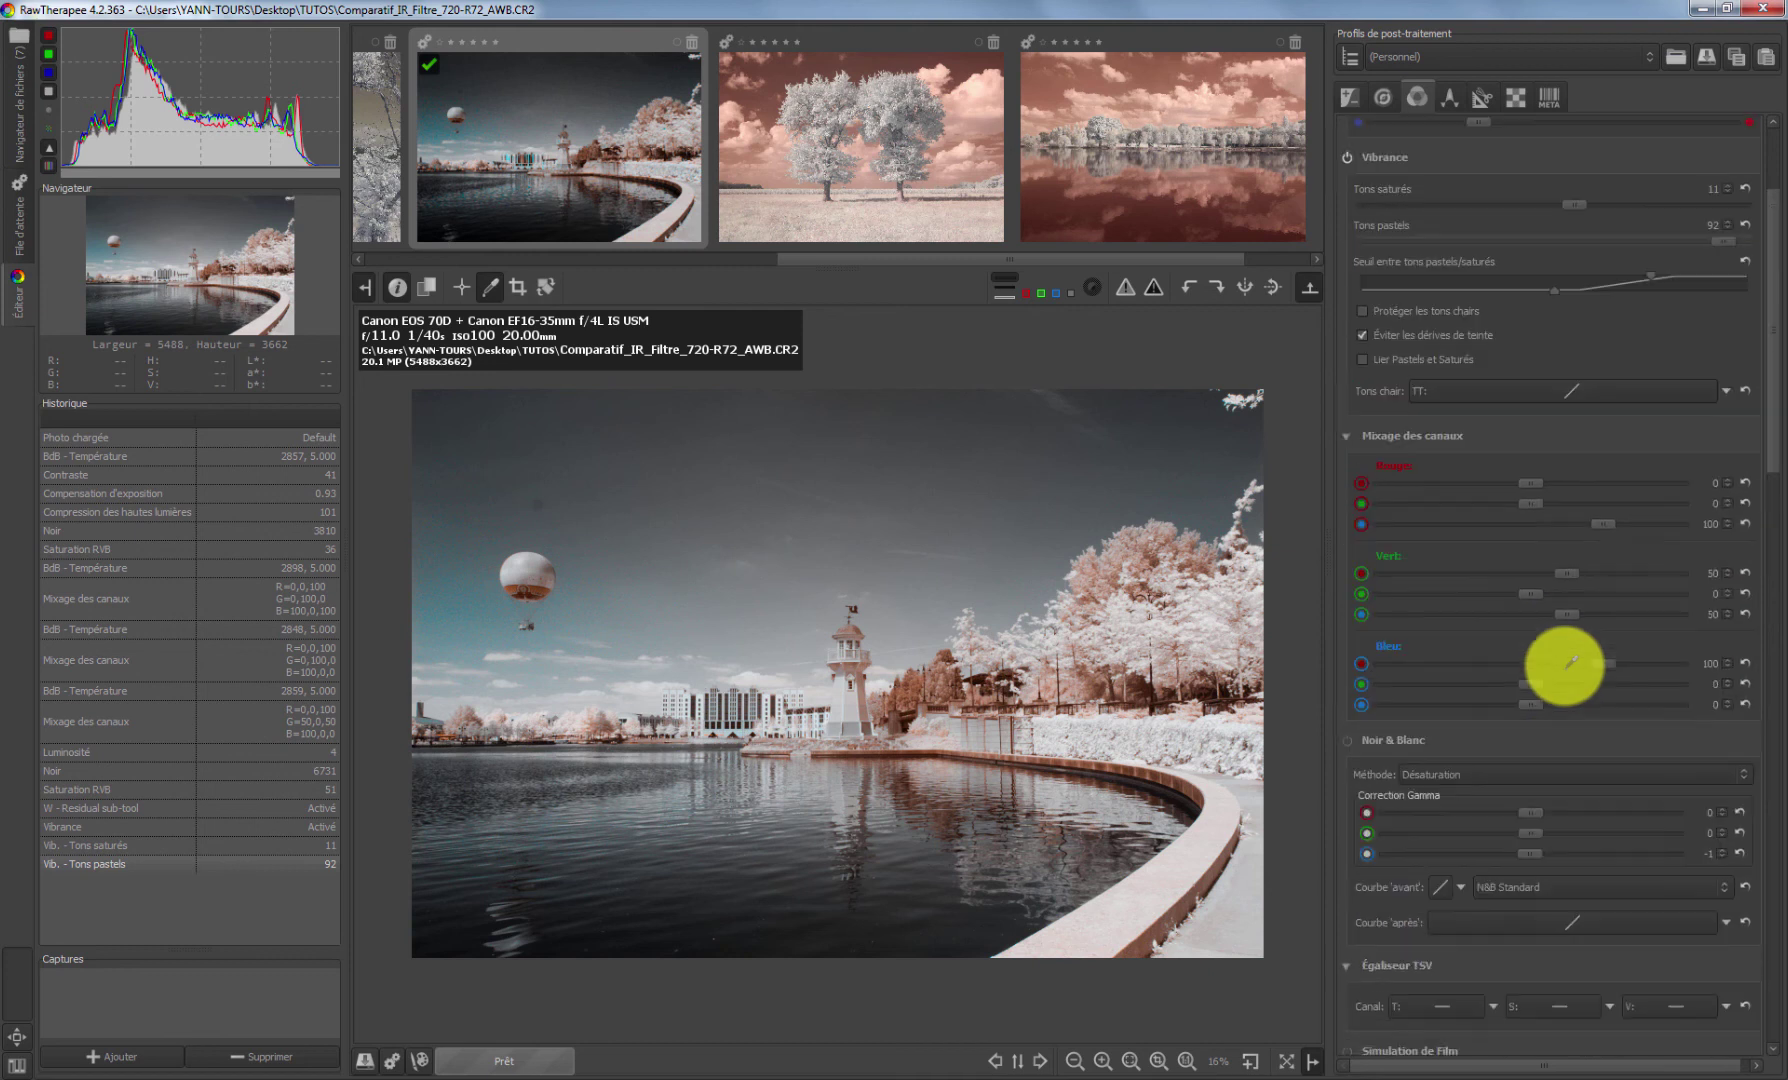
{"action": "scroll", "coordinate": [1565, 663], "scroll_direction": "up", "scroll_amount": 4}
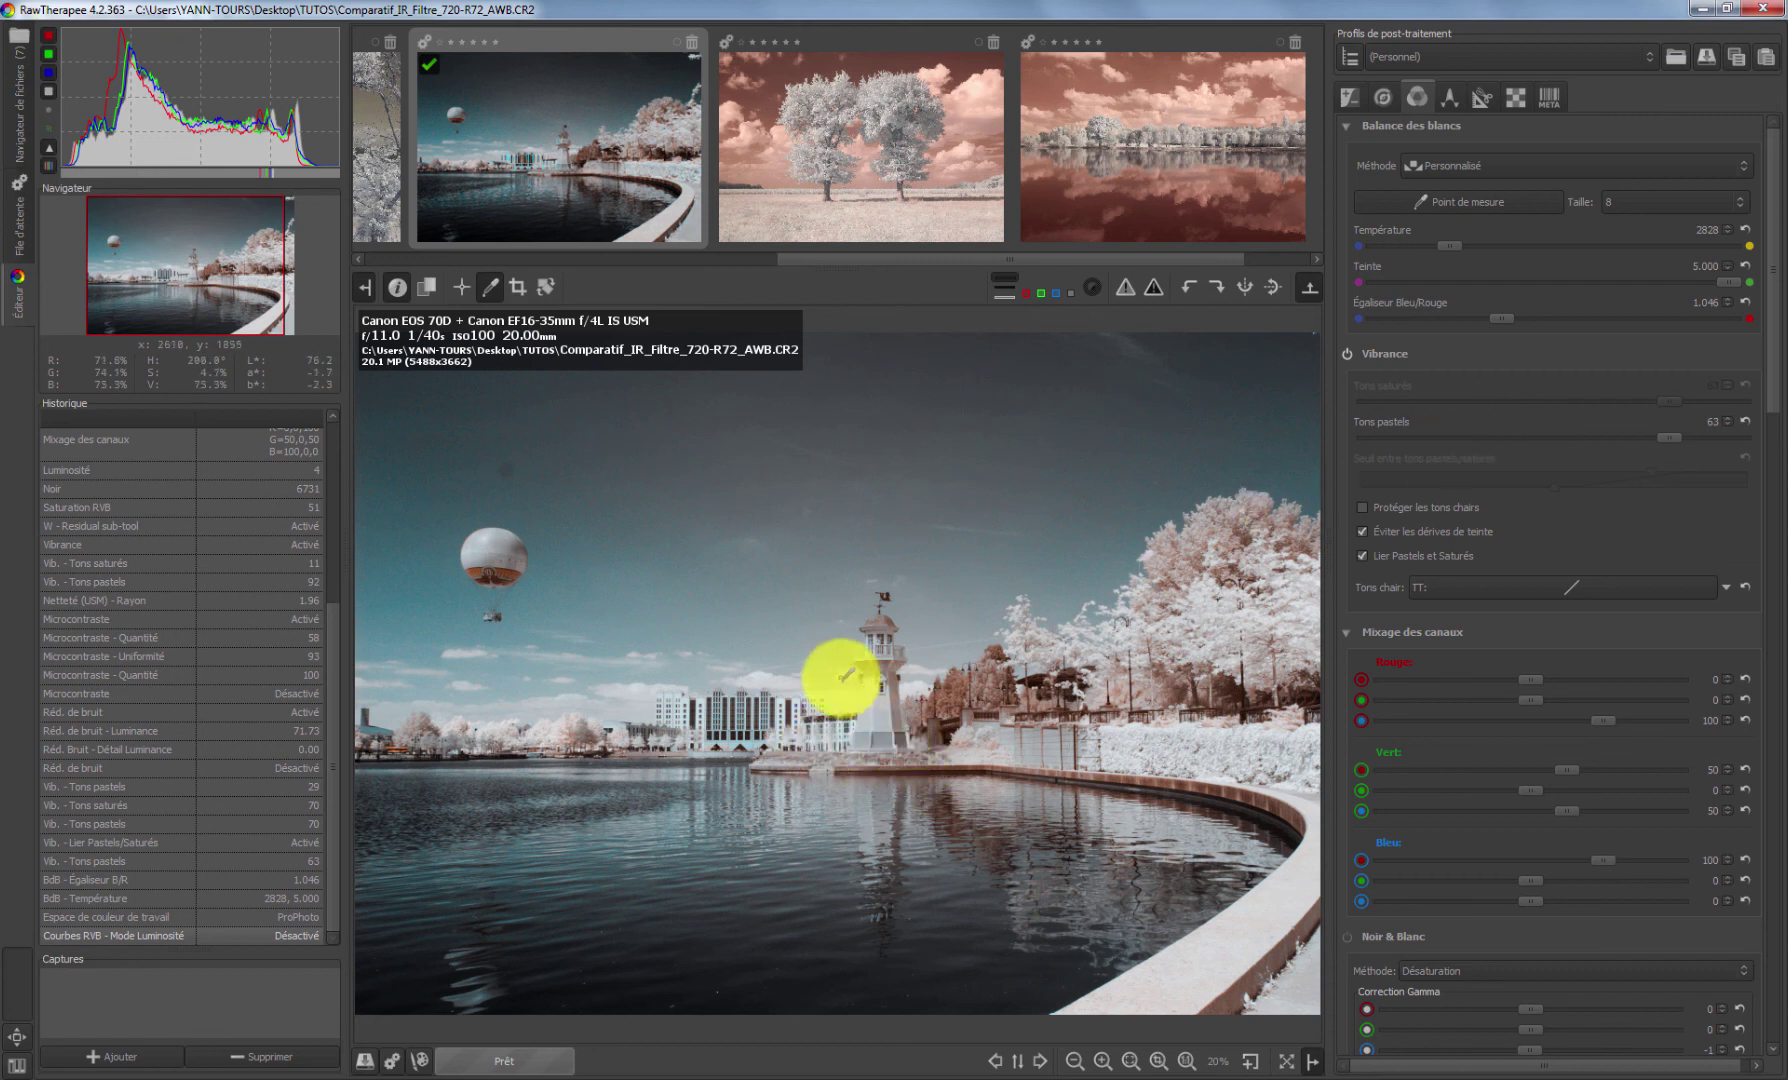
Send the developed photo to Photoshop with its embedded profile preferred, then close it and switch back to RawTherapee
{"action": "left_click", "coordinate": [419, 1062]}
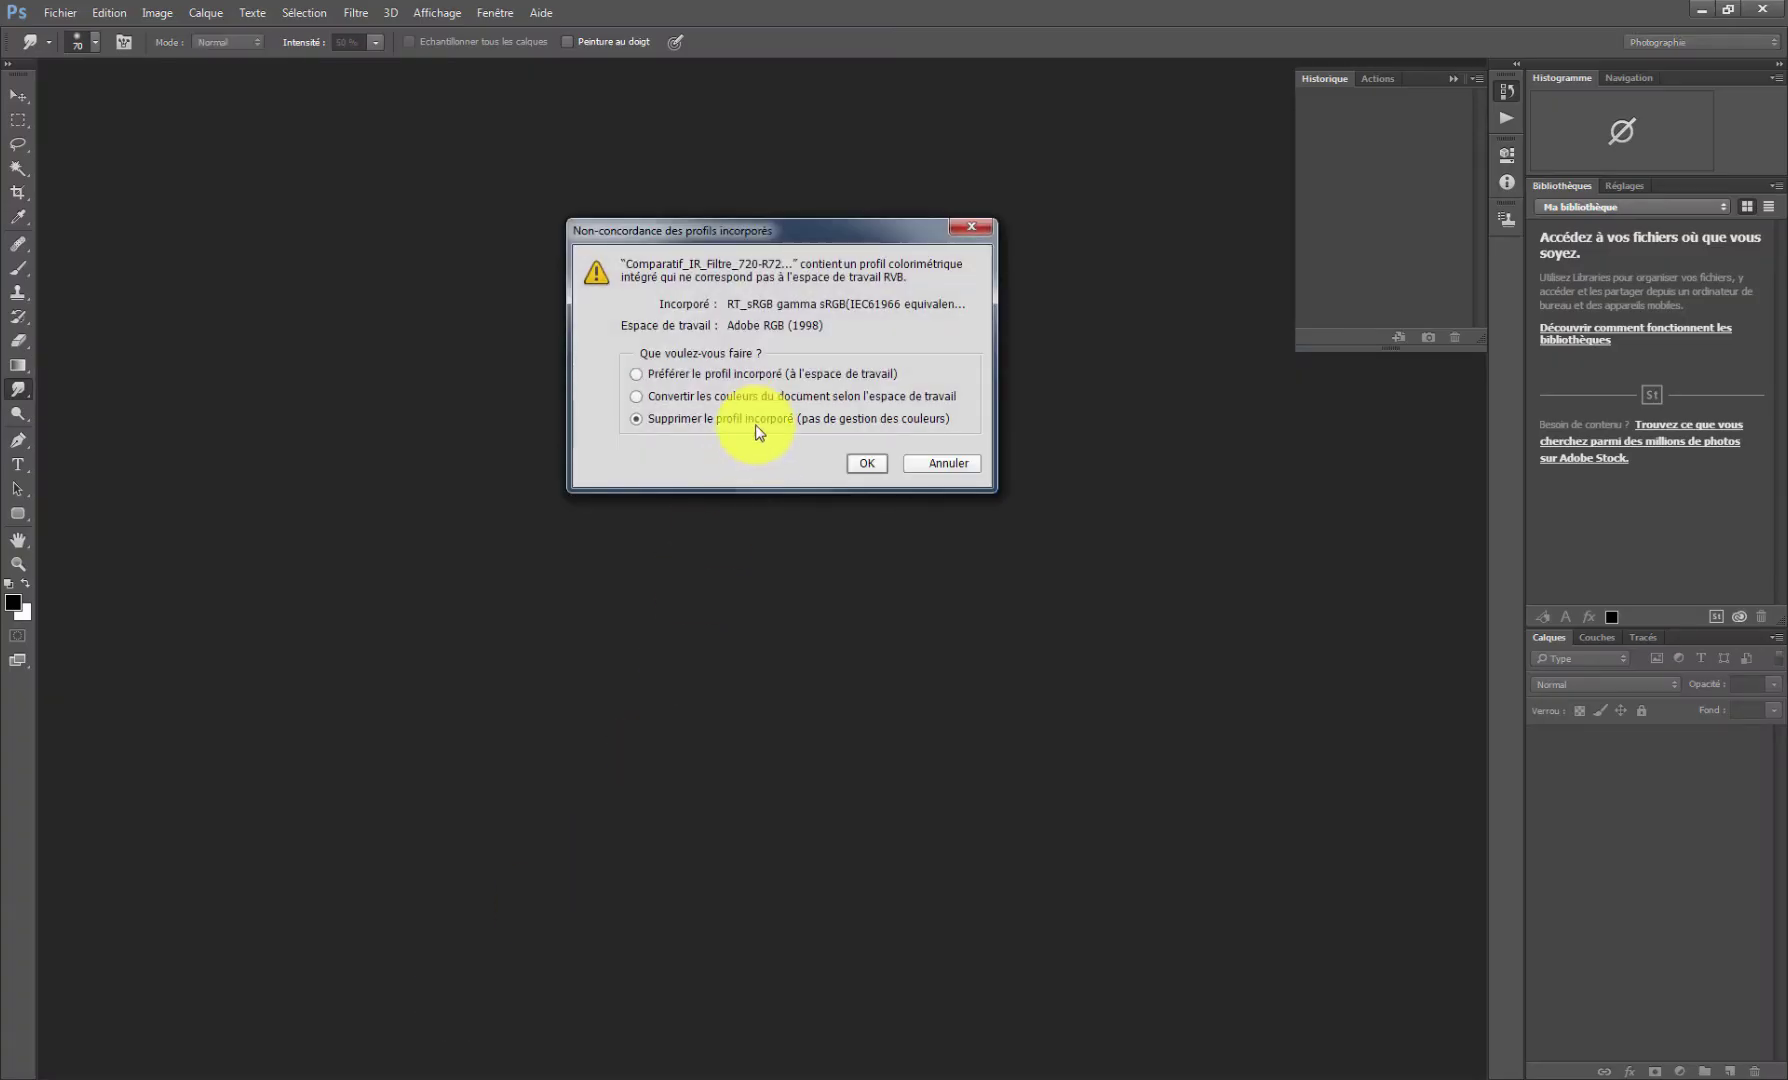
{"action": "left_click", "coordinate": [760, 374]}
{"action": "left_click", "coordinate": [862, 464]}
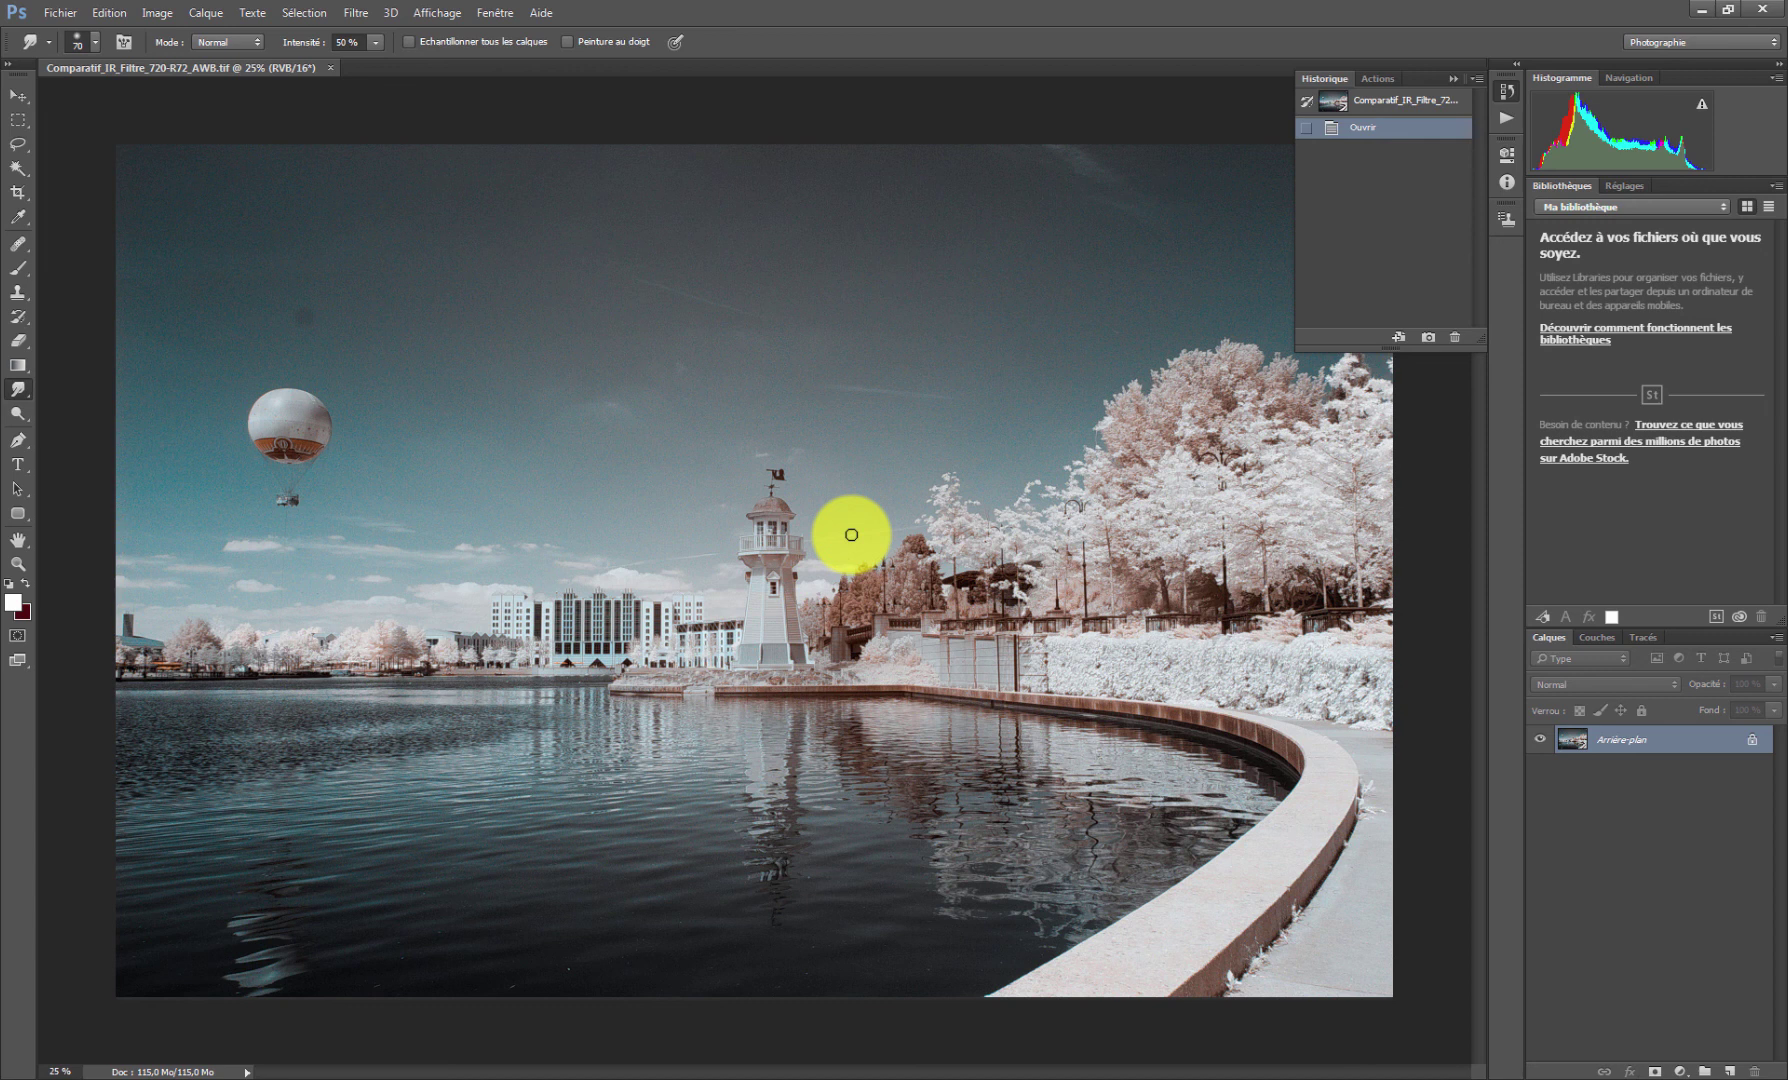
{"action": "key", "text": "ctrl+w"}
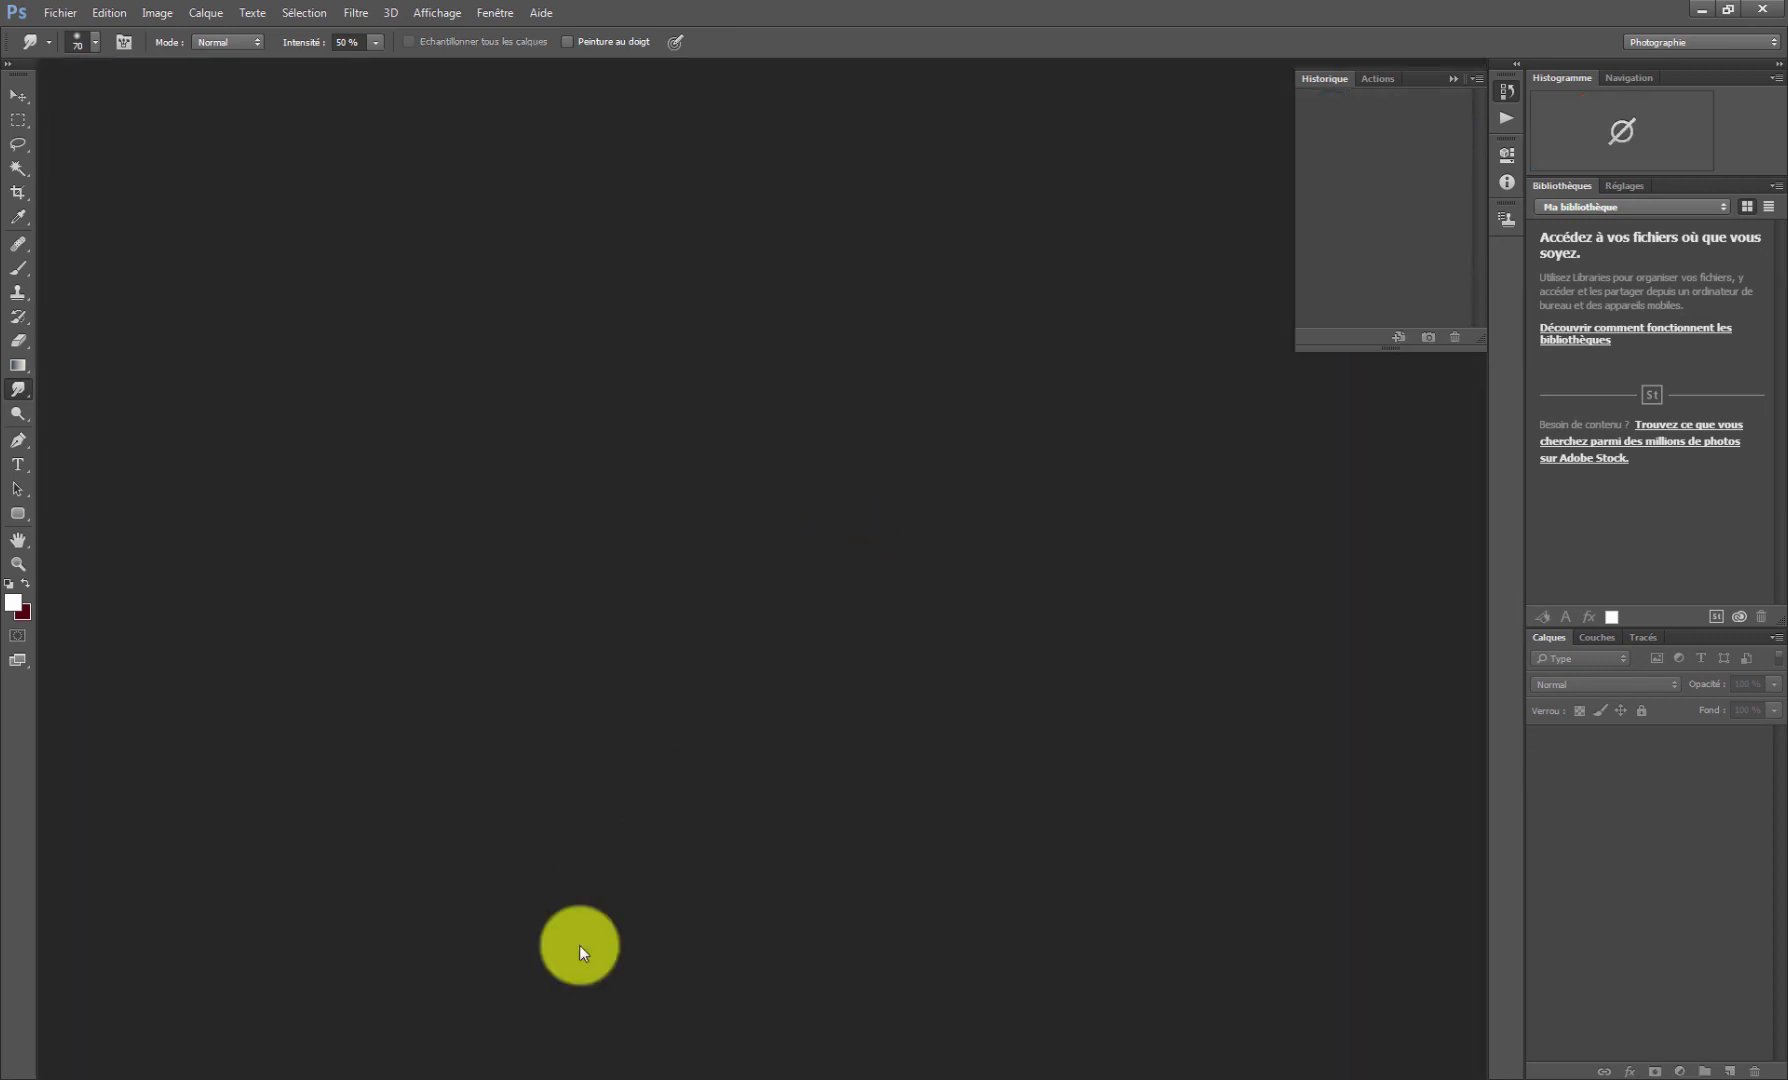
{"action": "key", "text": "alt+Tab"}
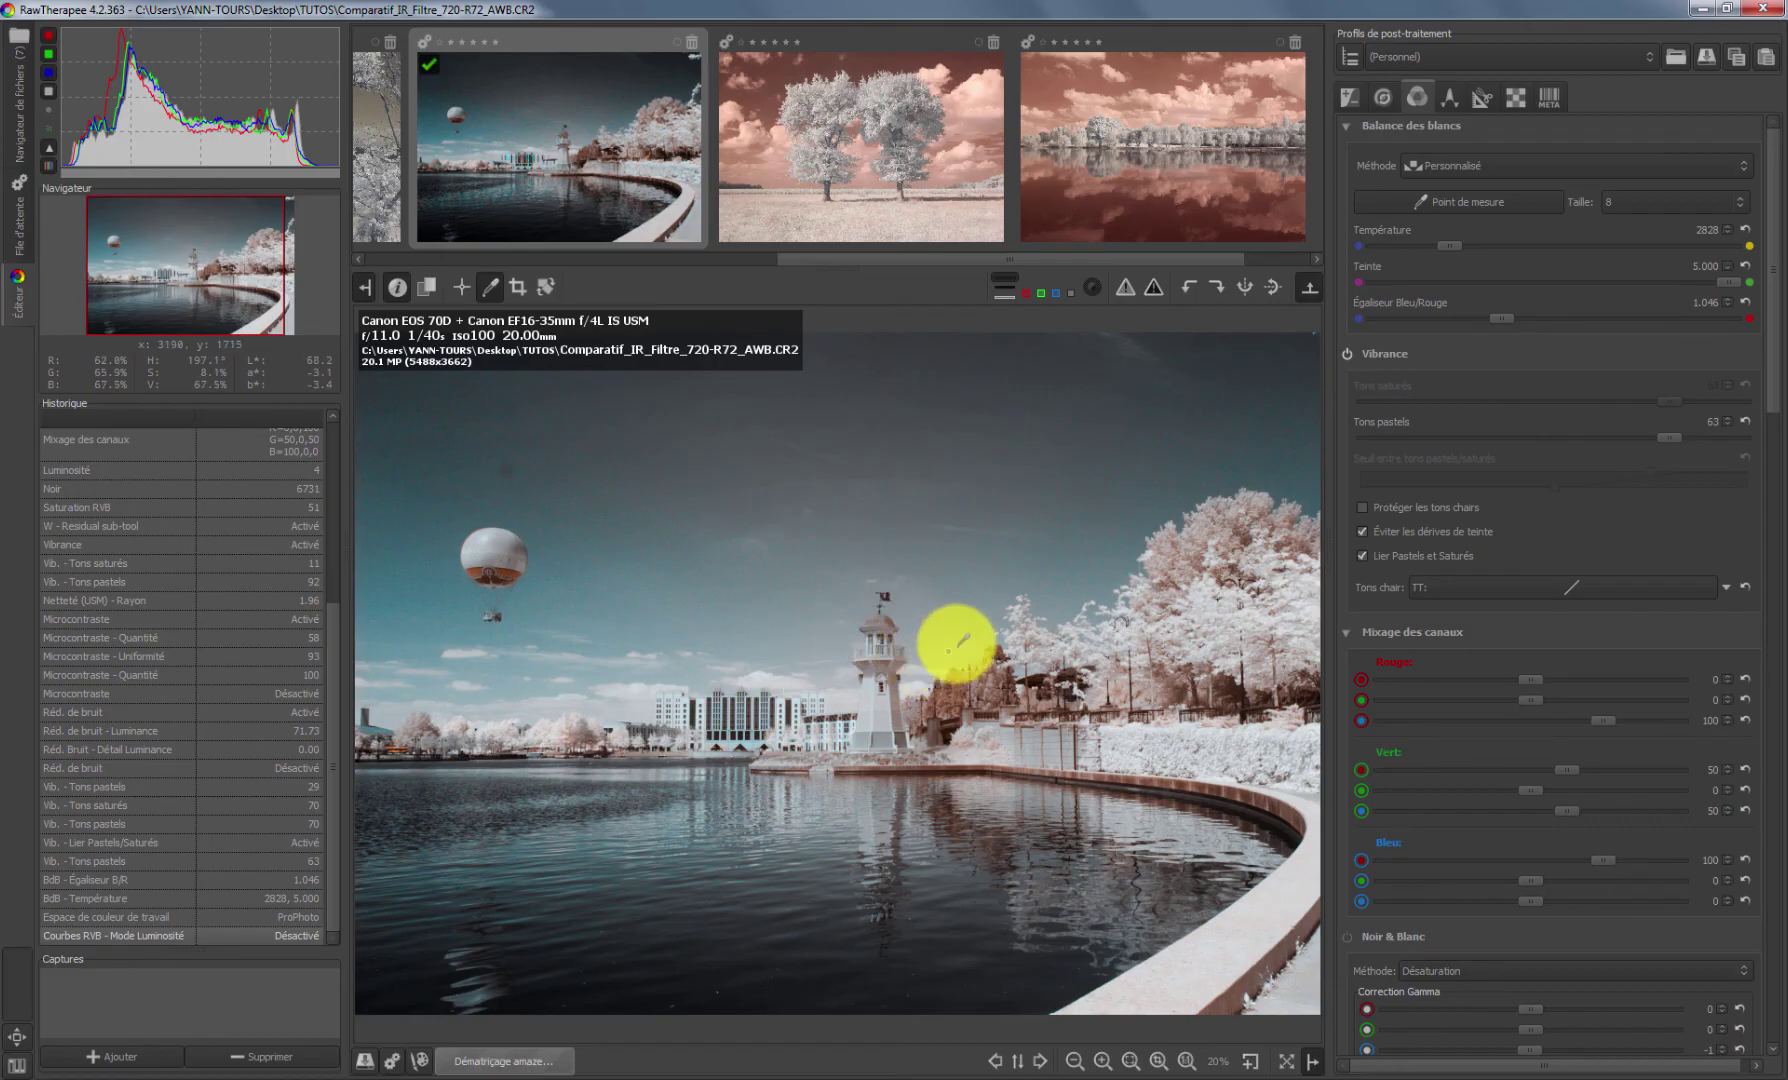
Open the save options for the photo and review the available output file formats
{"action": "left_click", "coordinate": [363, 1062]}
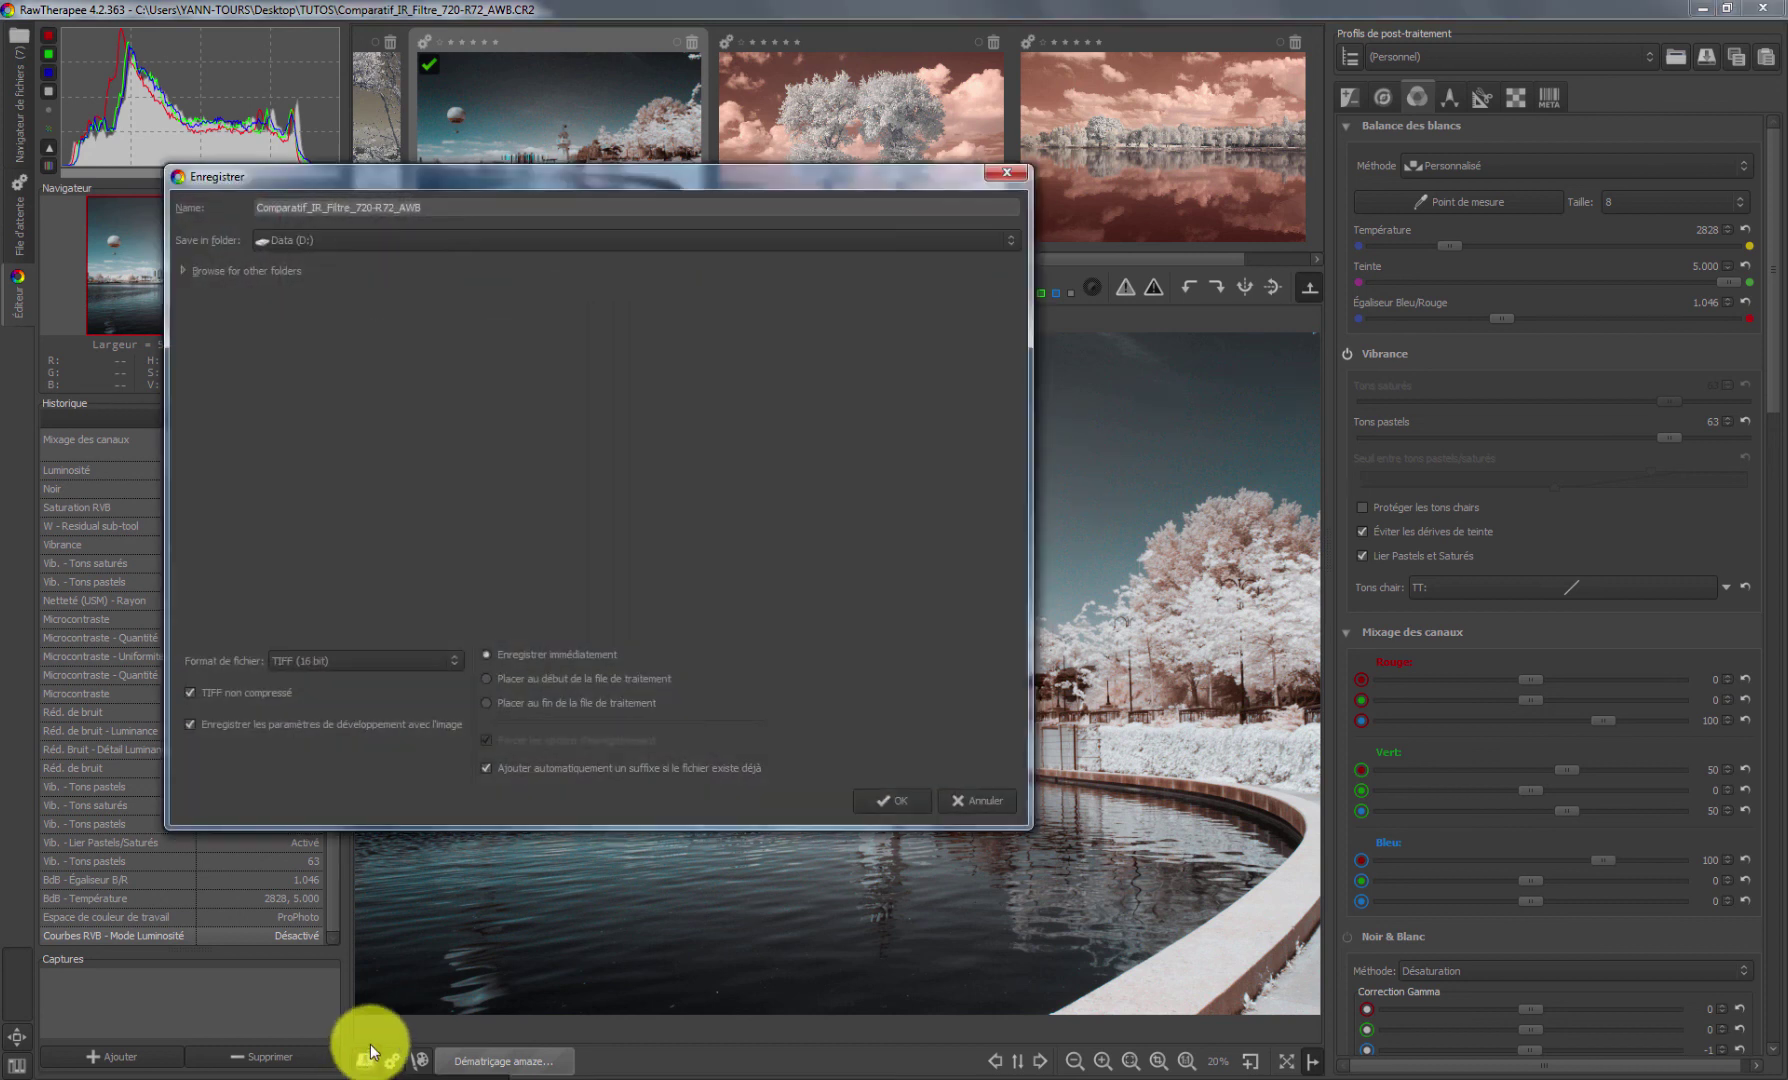
{"action": "left_click_drag", "start_coordinate": [655, 176], "coordinate": [922, 217]}
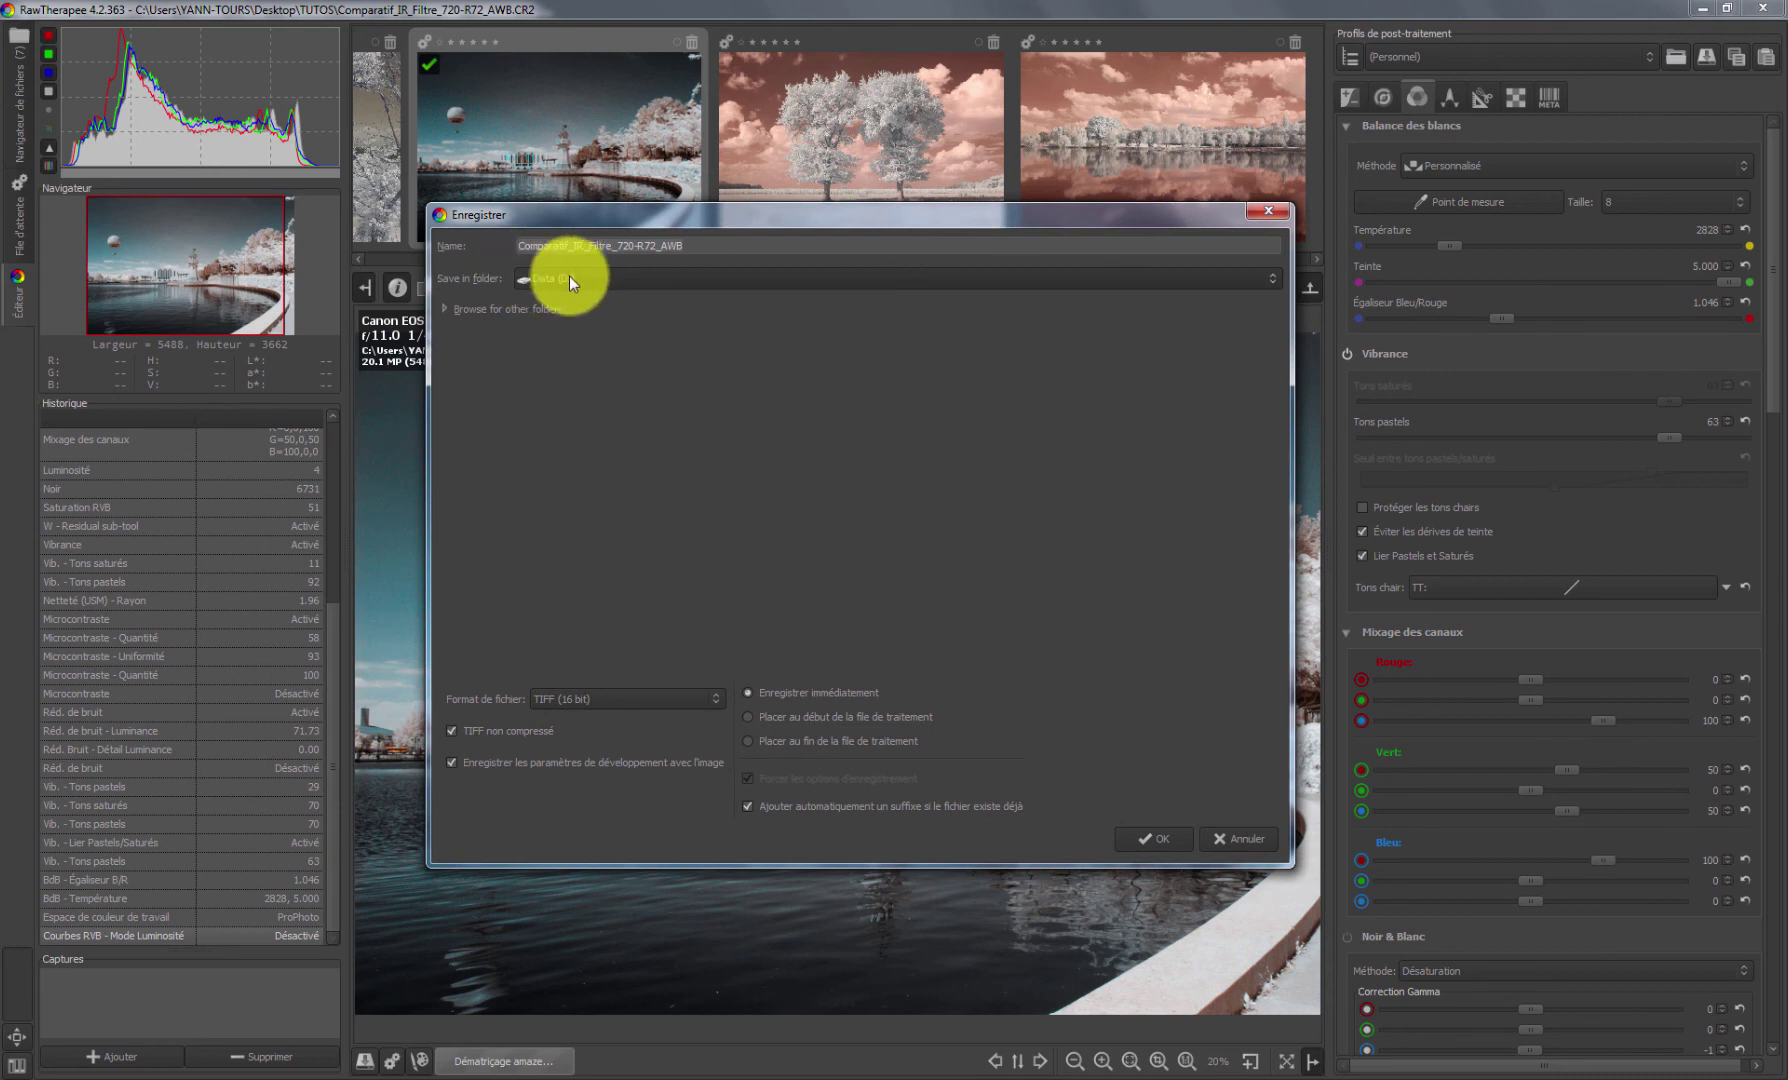
{"action": "left_click", "coordinate": [576, 701]}
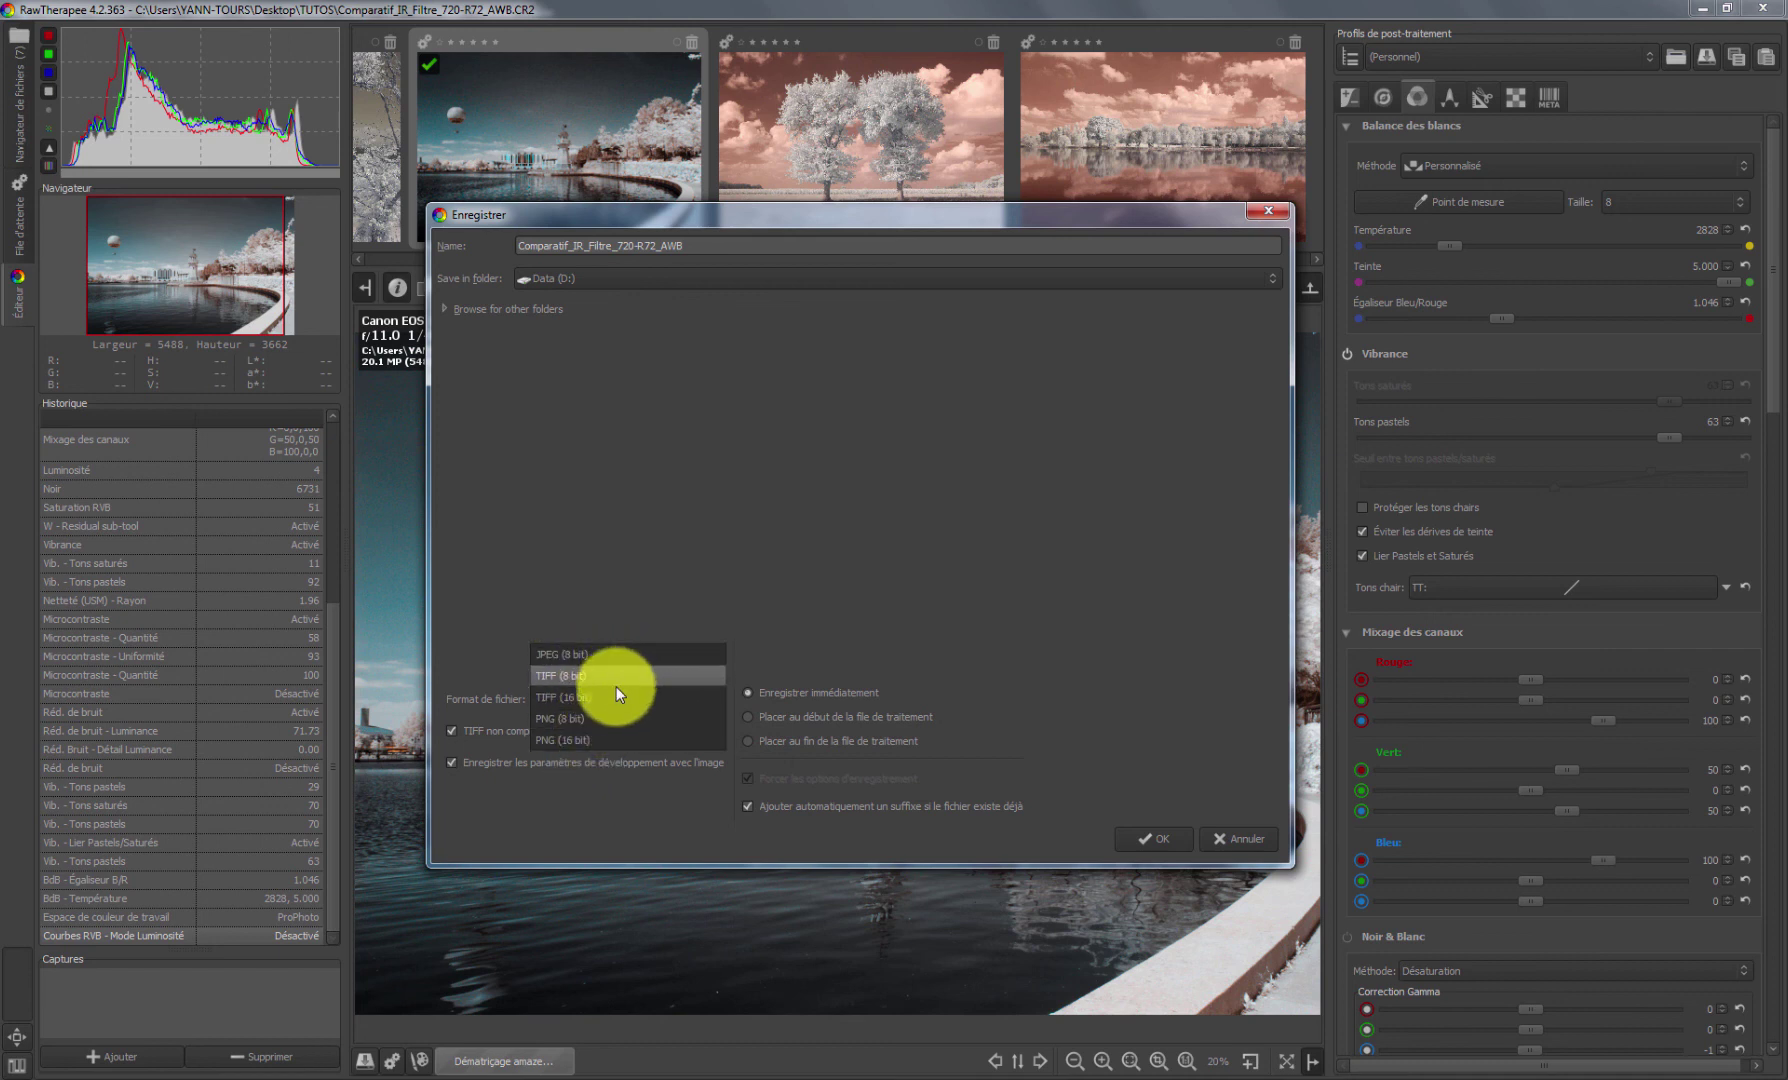
{"action": "left_click", "coordinate": [652, 620]}
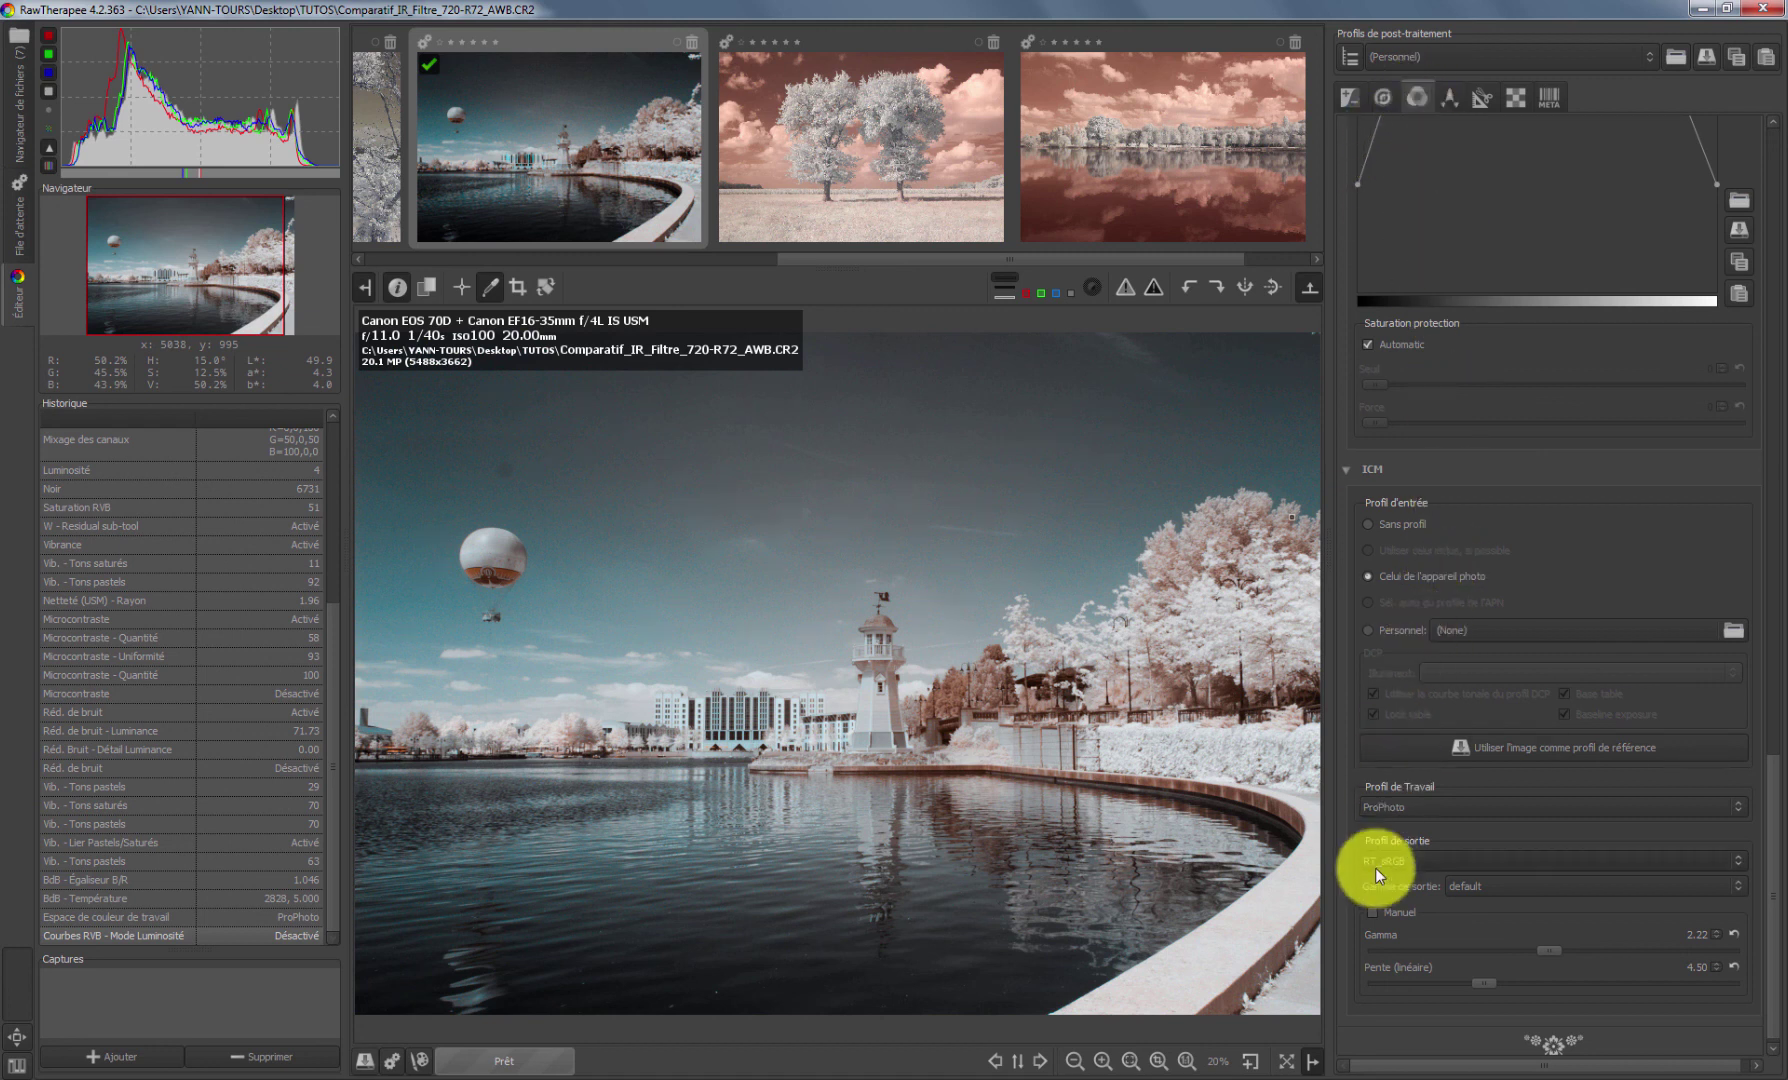
Set the output colour profile in the ICM settings to AdobeRGB1998
{"action": "scroll", "coordinate": [1510, 778], "scroll_direction": "up", "scroll_amount": 4}
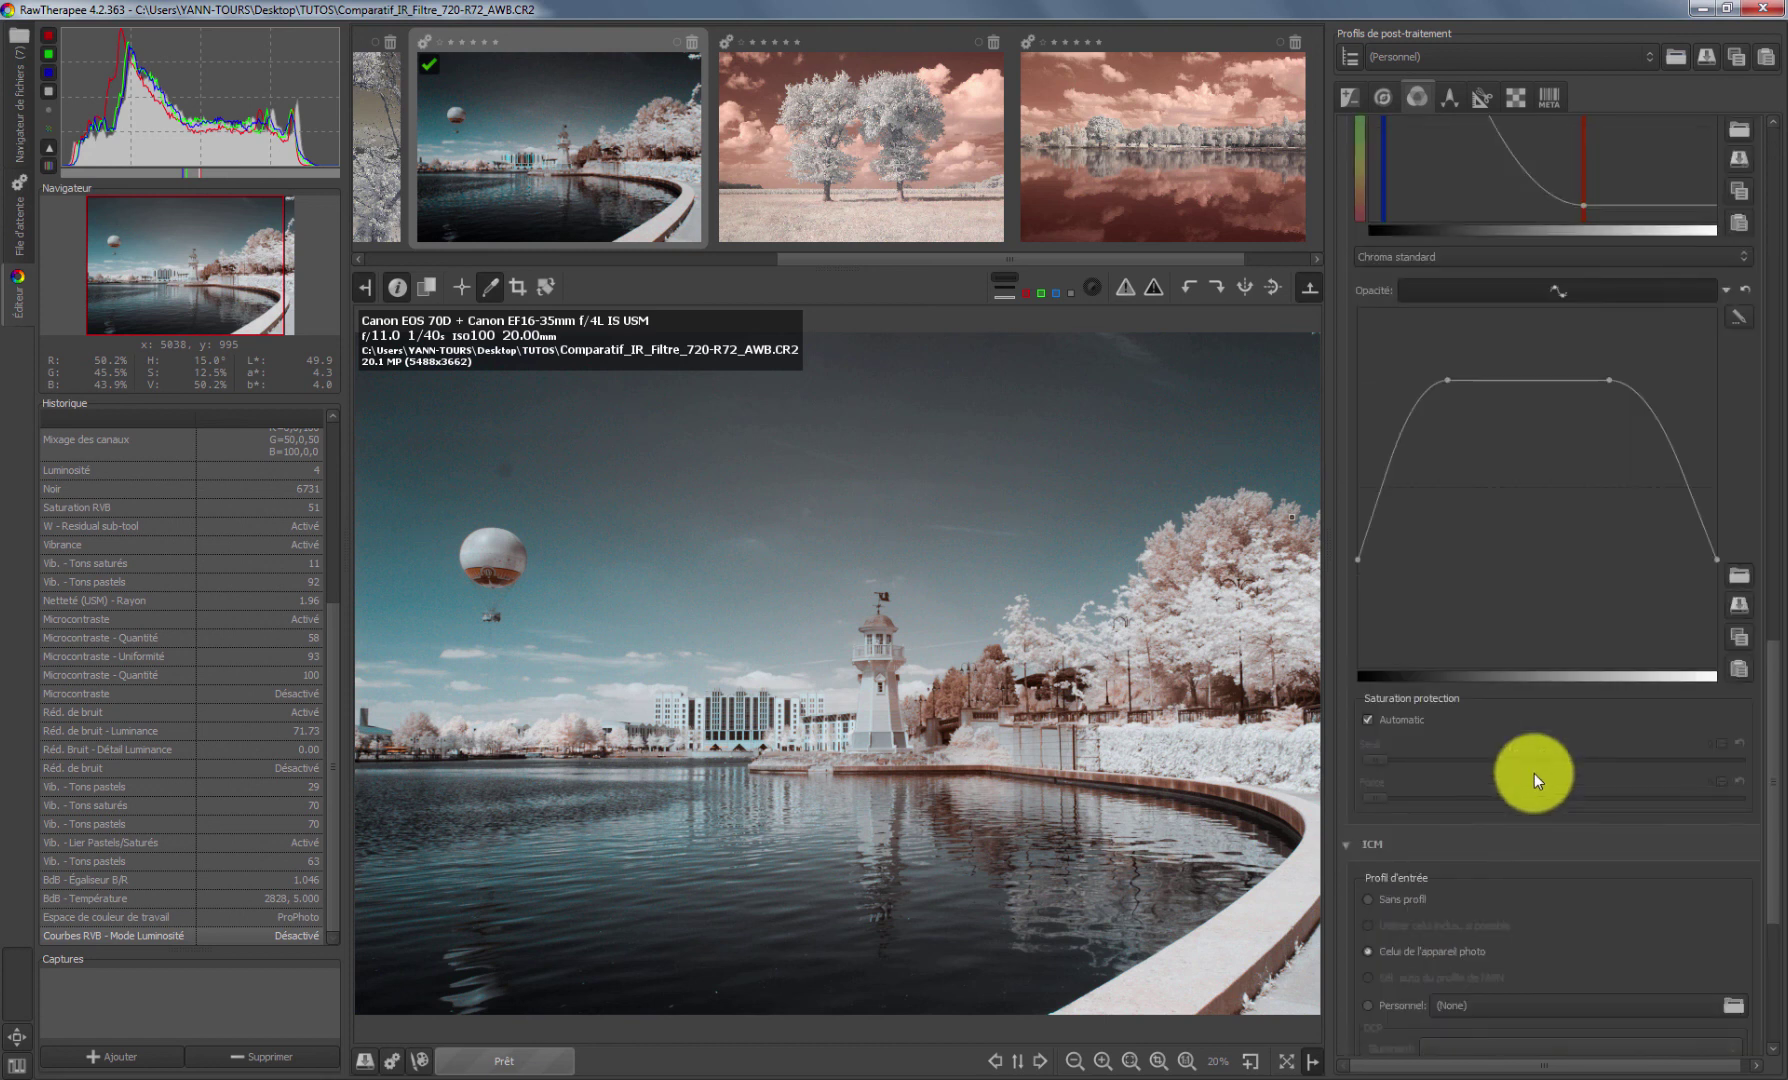
{"action": "scroll", "coordinate": [1534, 772], "scroll_direction": "down", "scroll_amount": 5}
{"action": "scroll", "coordinate": [1451, 833], "scroll_direction": "up", "scroll_amount": 3}
{"action": "scroll", "coordinate": [1449, 826], "scroll_direction": "down", "scroll_amount": 3}
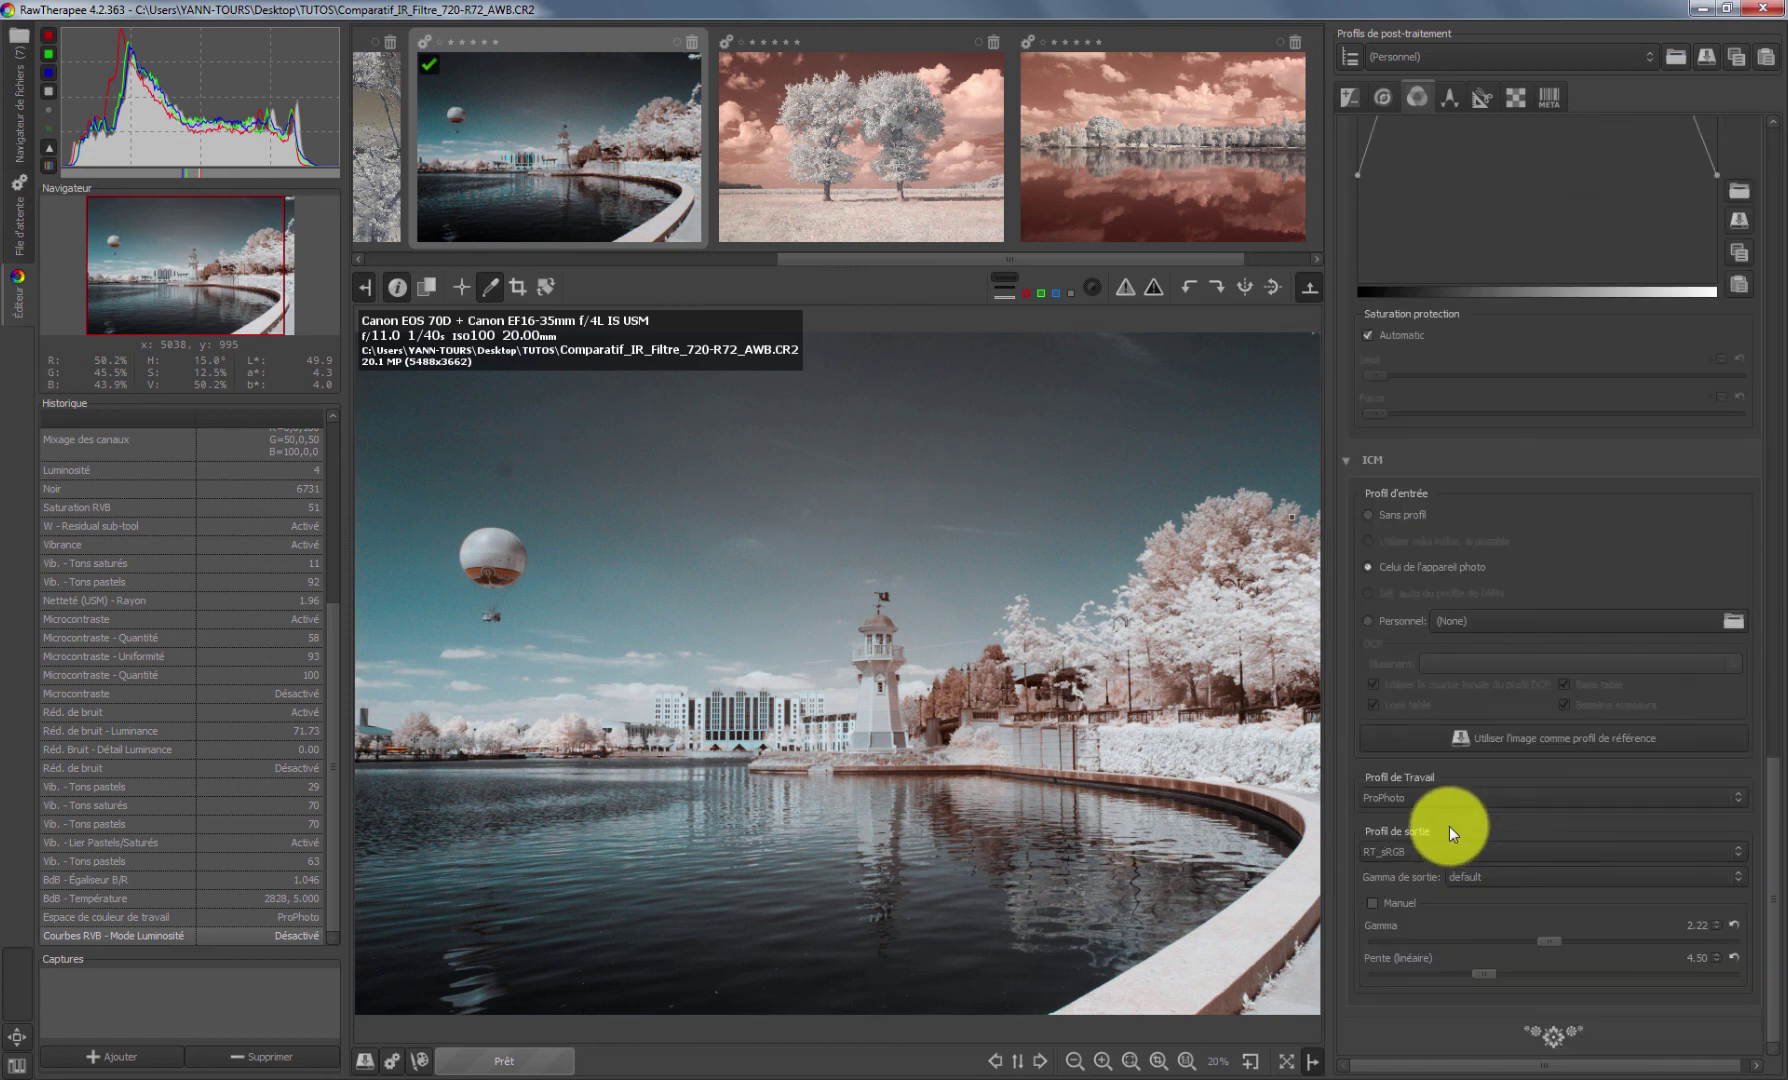
{"action": "left_click", "coordinate": [1430, 846]}
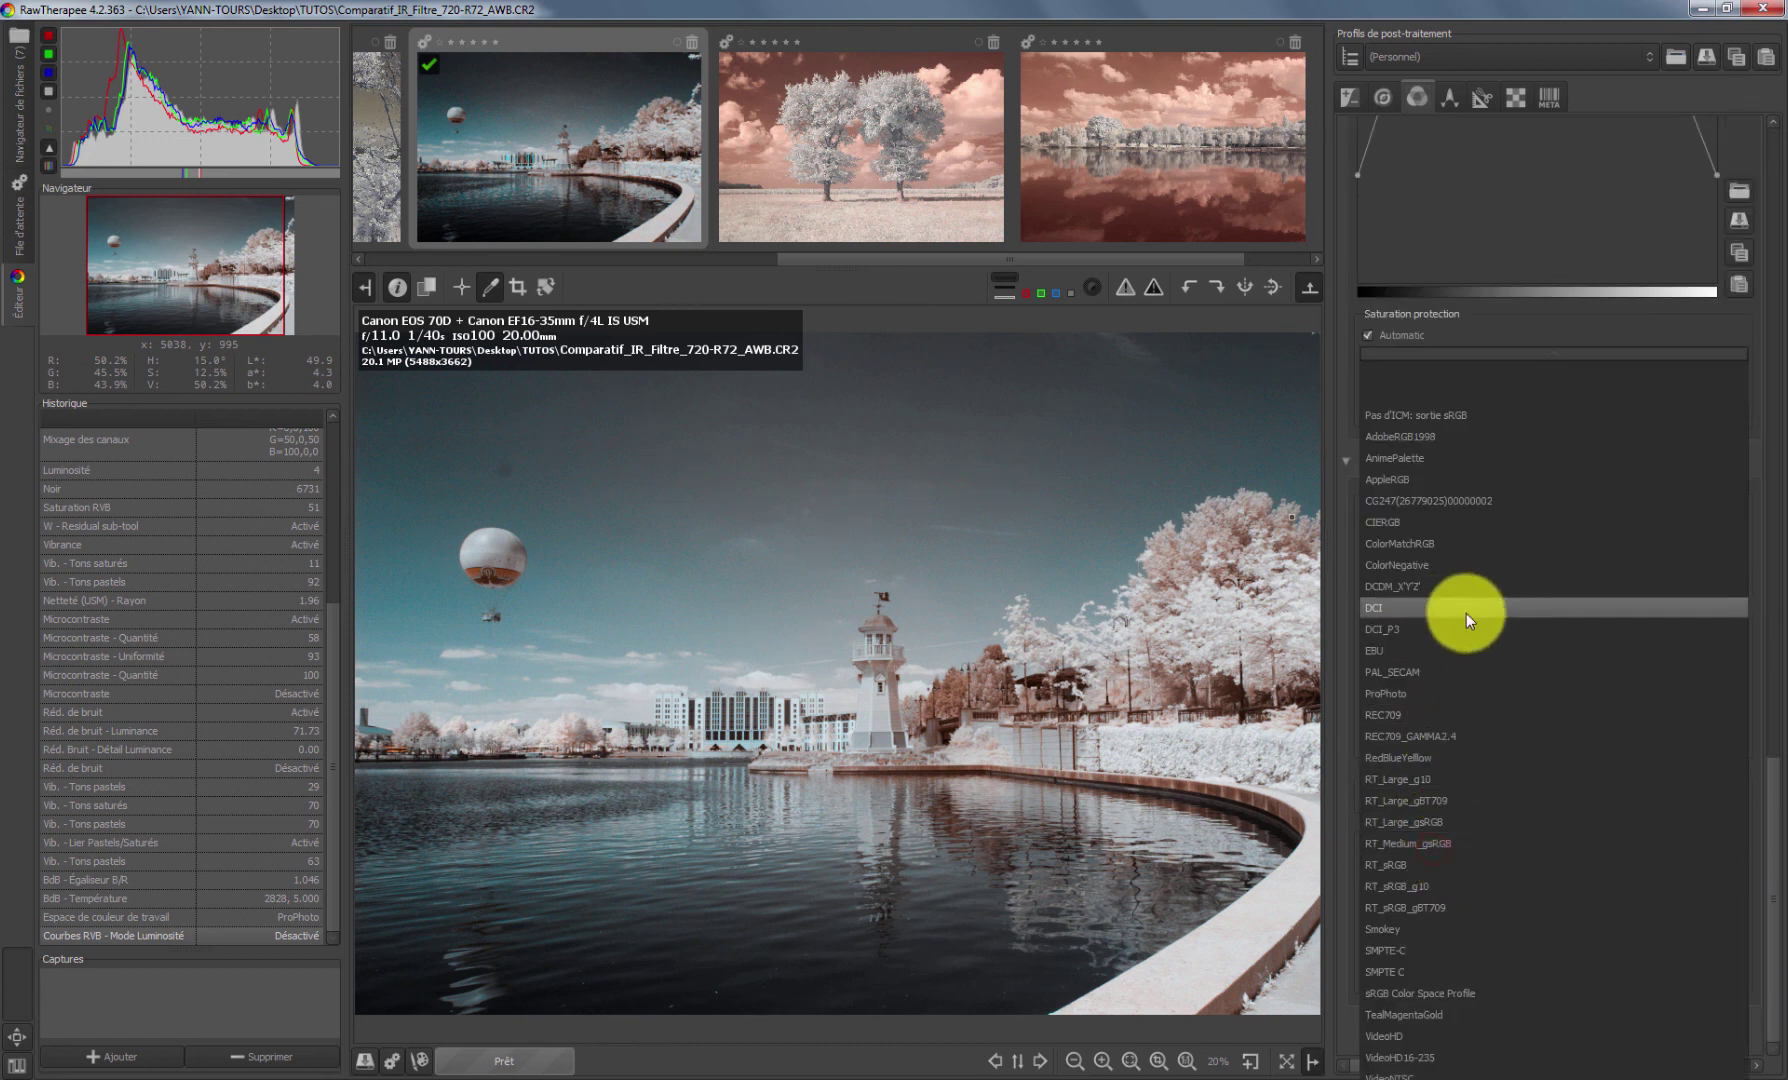
{"action": "left_click", "coordinate": [1468, 437]}
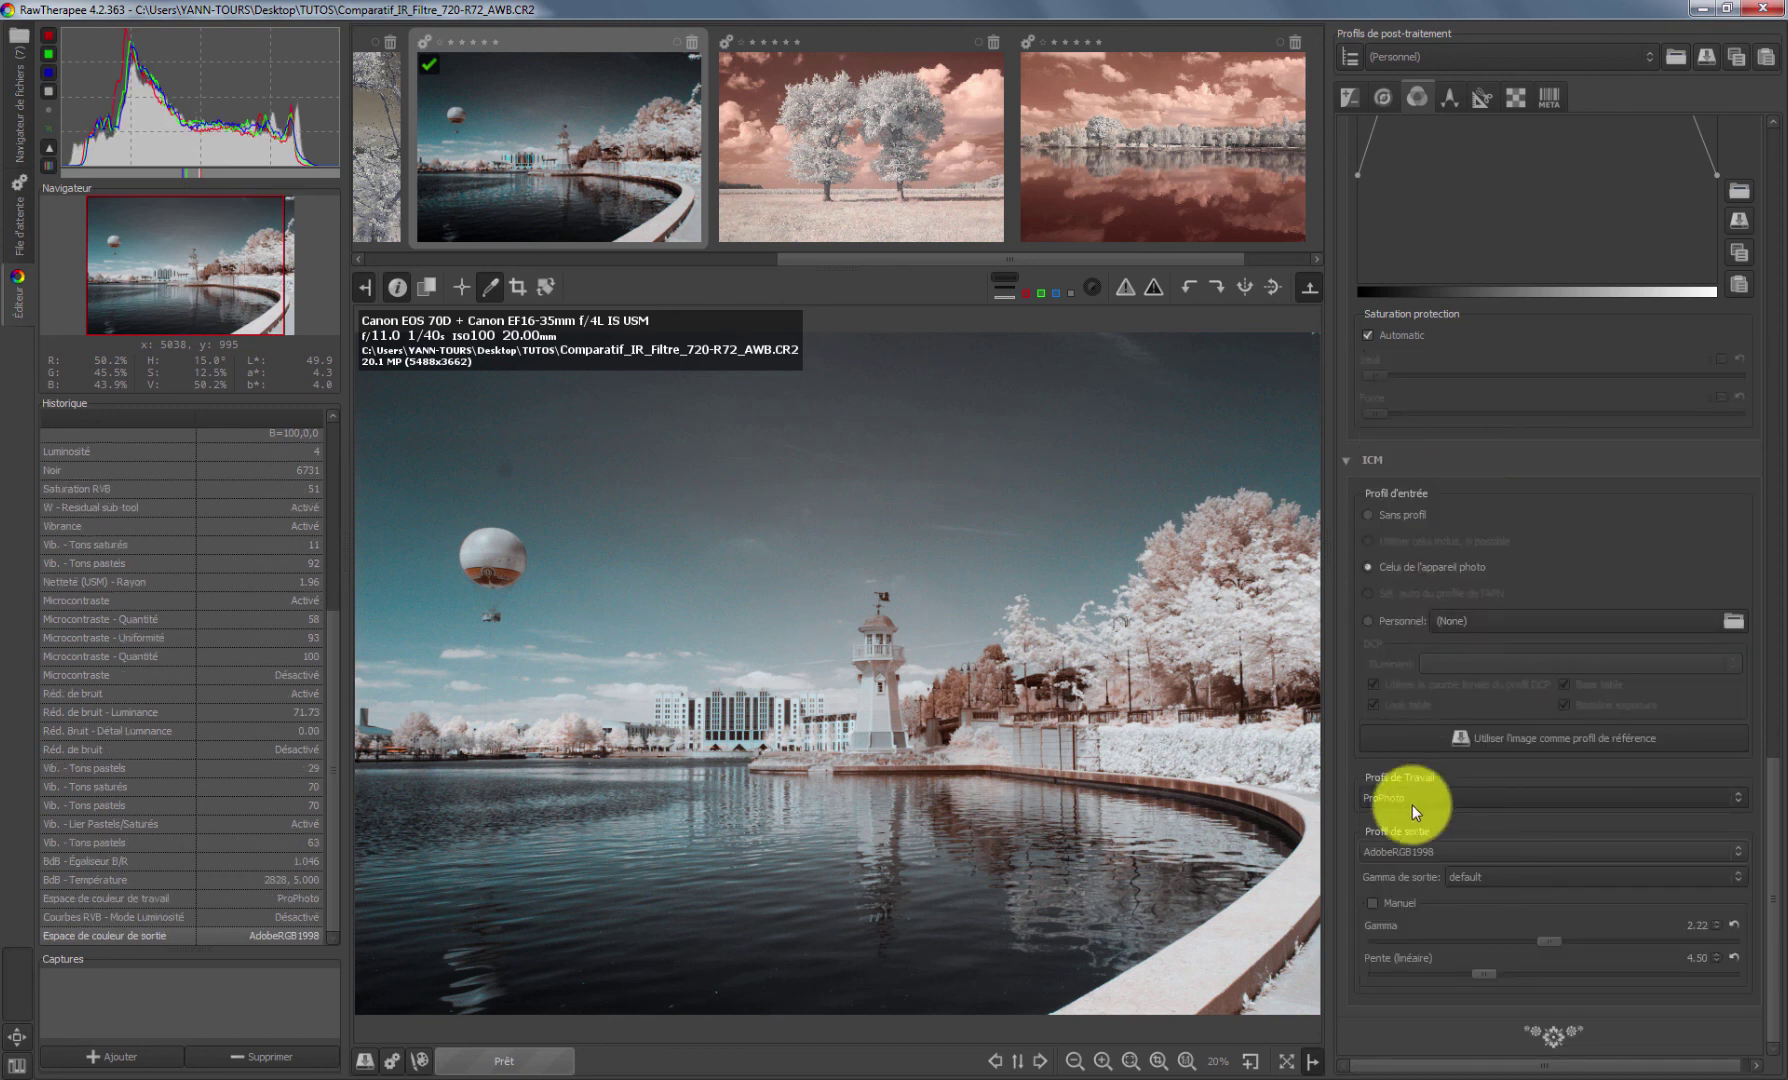